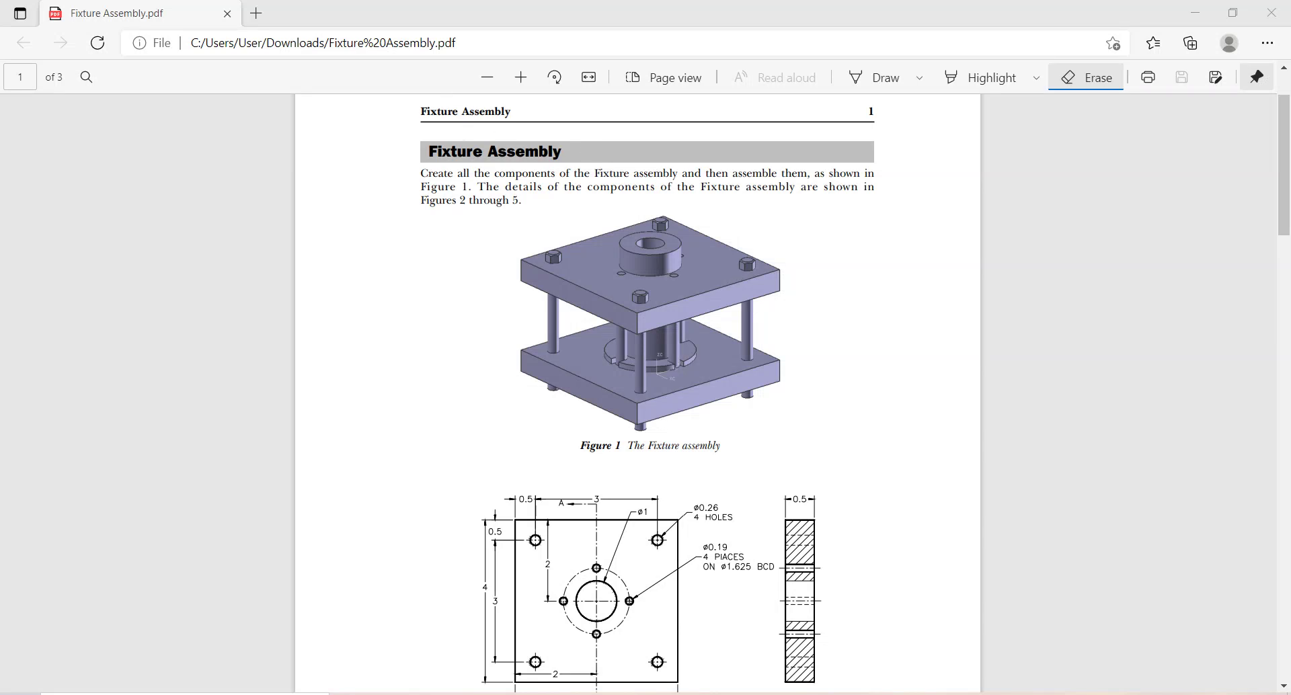
Step: Switch to CATIA V5 and start a new empty product in the Assembly Design workbench
{"action": "key", "text": "alt+Tab"}
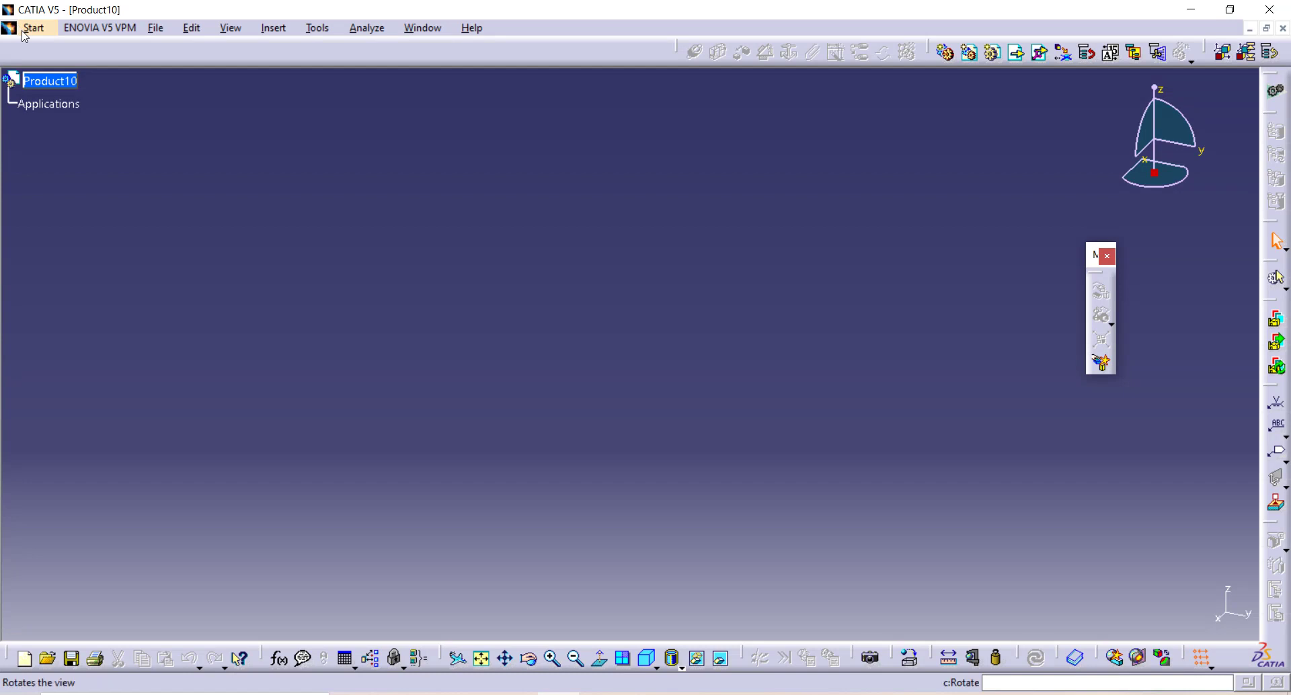
{"action": "left_click", "coordinate": [31, 28]}
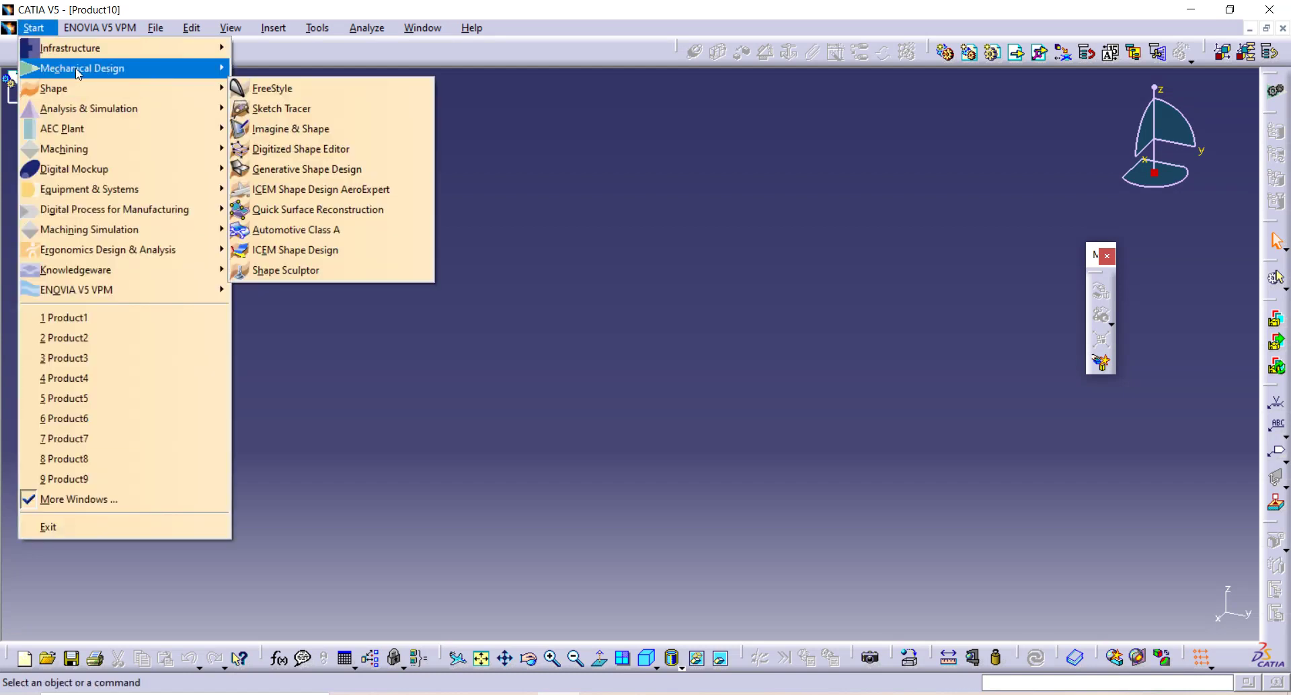
{"action": "mouse_move", "coordinate": [79, 70]}
{"action": "left_click", "coordinate": [354, 98]}
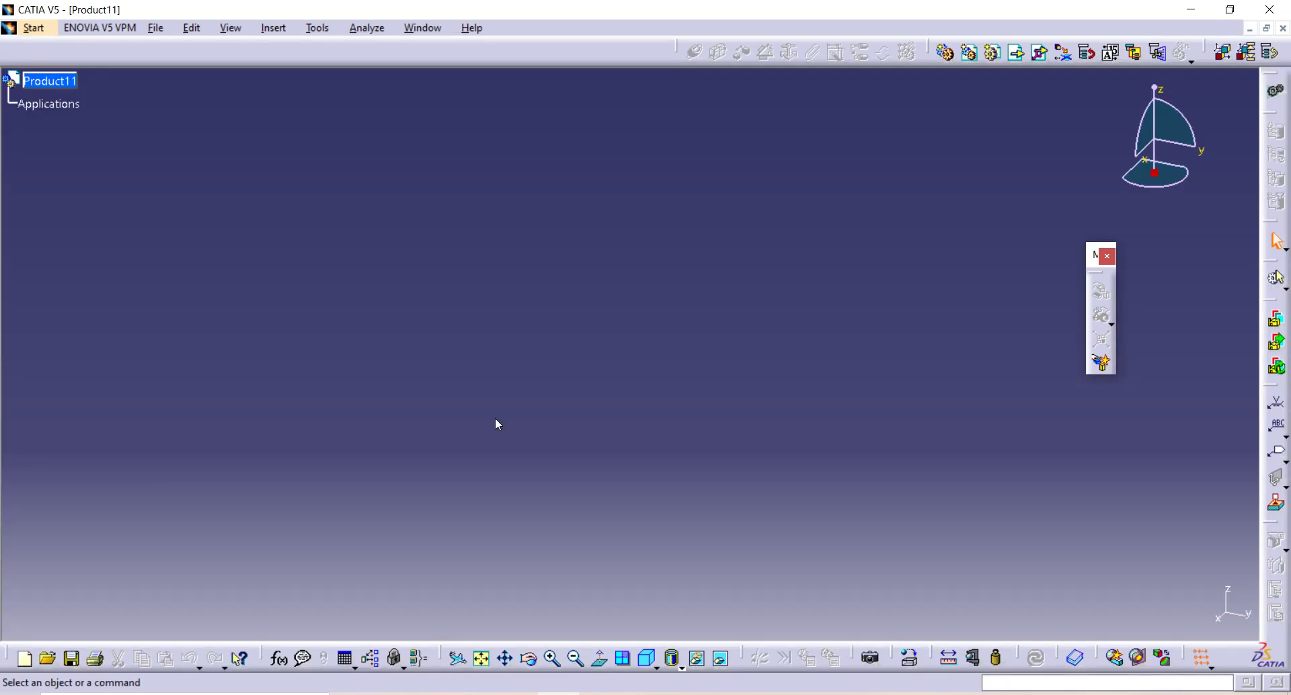
Step: Insert the end plate part from the fixture assembly folder into the new product as an existing component
{"action": "left_click", "coordinate": [1017, 54]}
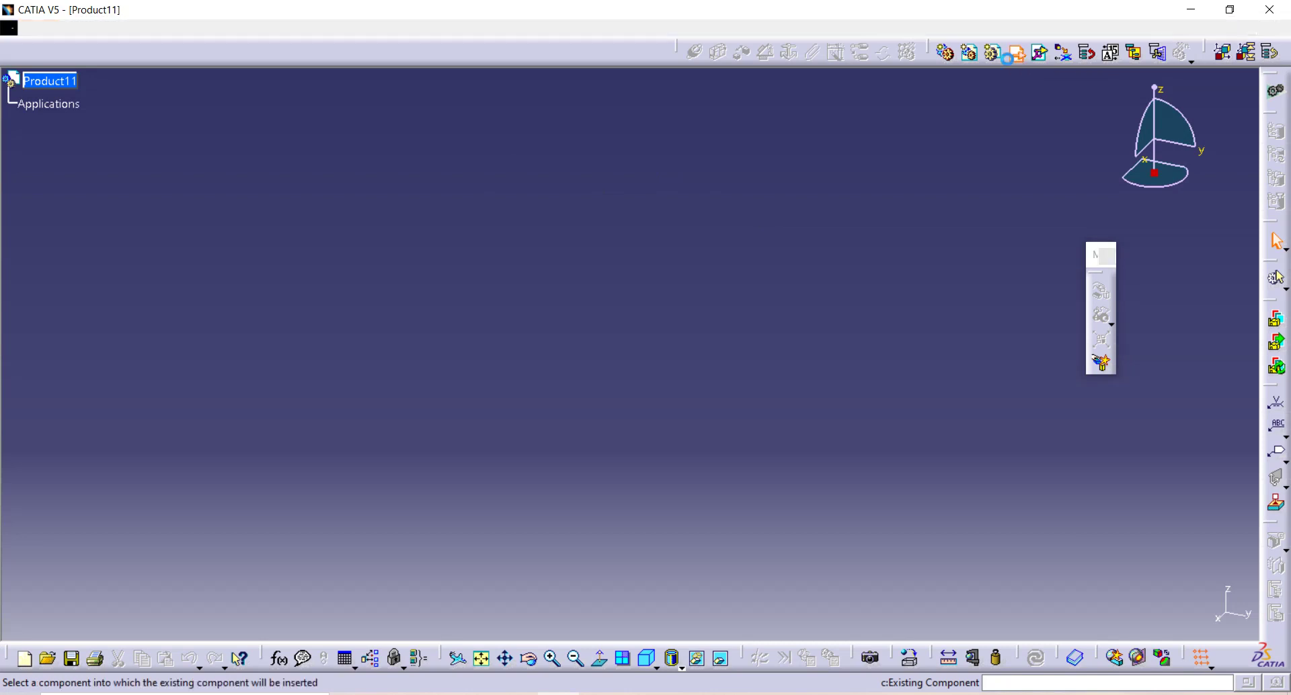
{"action": "left_click", "coordinate": [60, 82]}
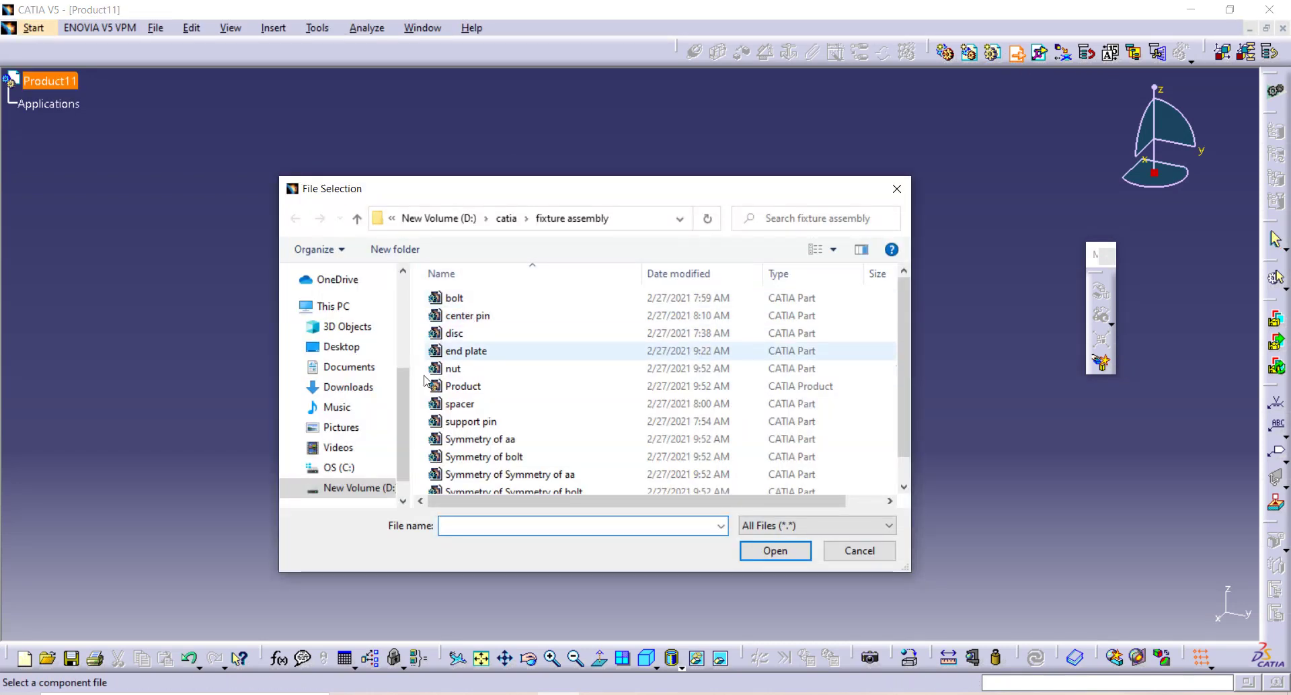
{"action": "left_click", "coordinate": [462, 355]}
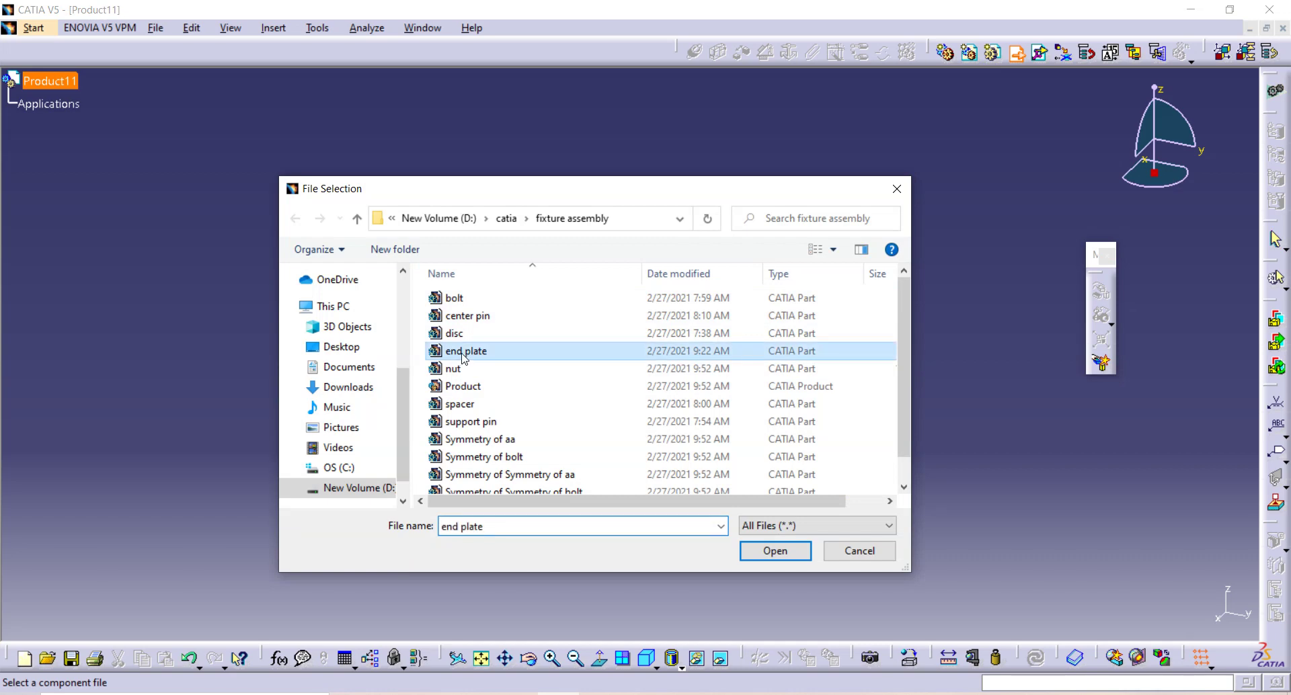
{"action": "left_click", "coordinate": [776, 551]}
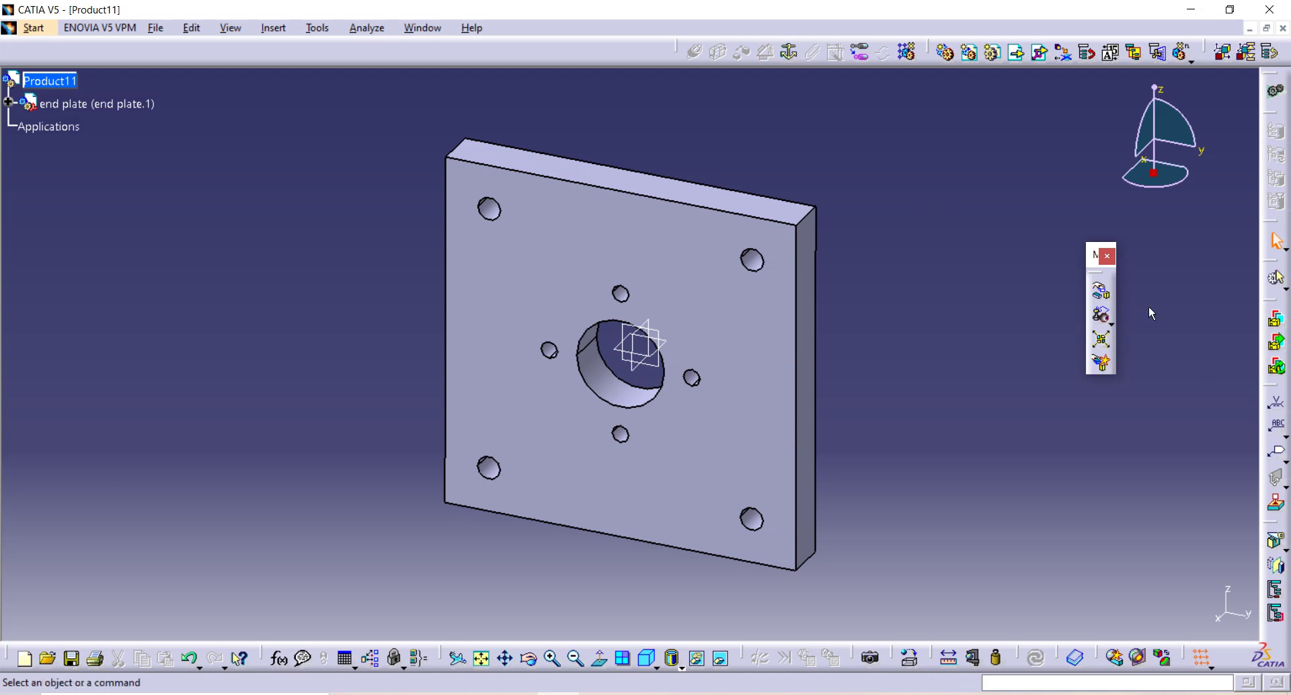
Step: Move the end plate aside with the Manipulation command and anchor it with a Fix constraint
{"action": "left_click", "coordinate": [1101, 291]}
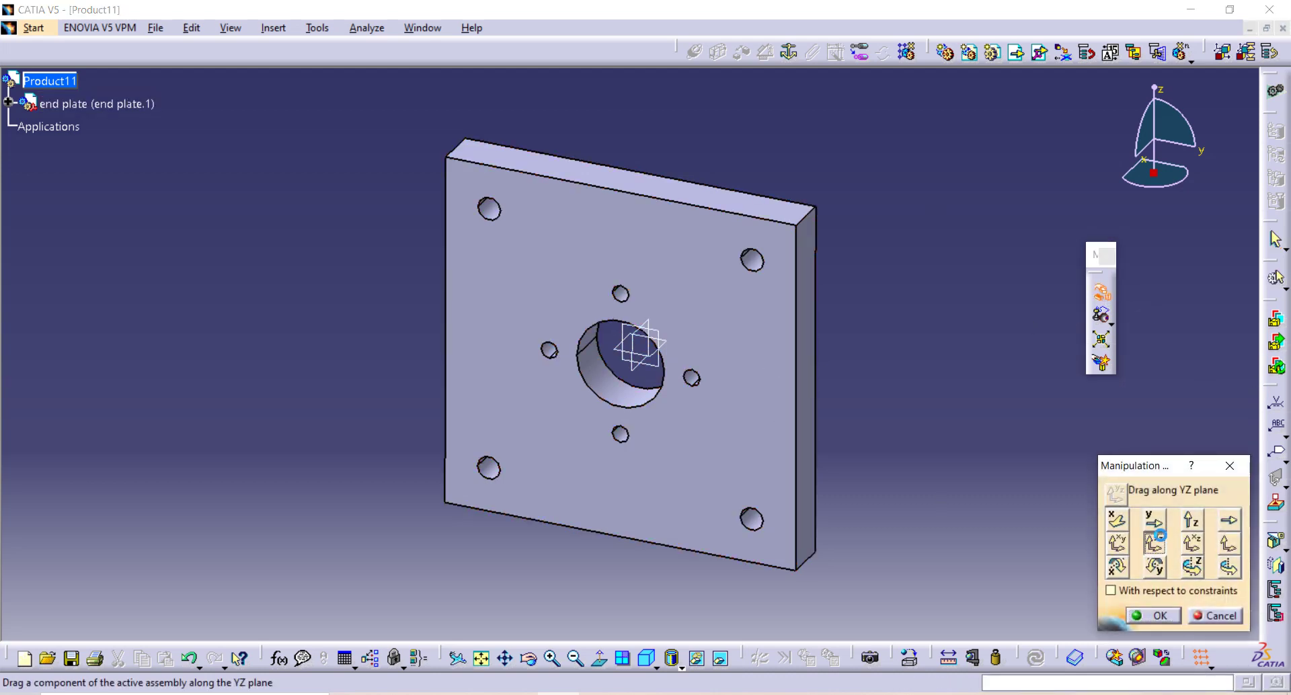
{"action": "left_click", "coordinate": [1116, 542]}
{"action": "left_click_drag", "start_coordinate": [627, 463], "coordinate": [839, 413]}
{"action": "middle_click_drag", "start_coordinate": [643, 481], "coordinate": [435, 512]}
{"action": "left_click_drag", "start_coordinate": [749, 432], "coordinate": [874, 384]}
{"action": "left_click", "coordinate": [1154, 616]}
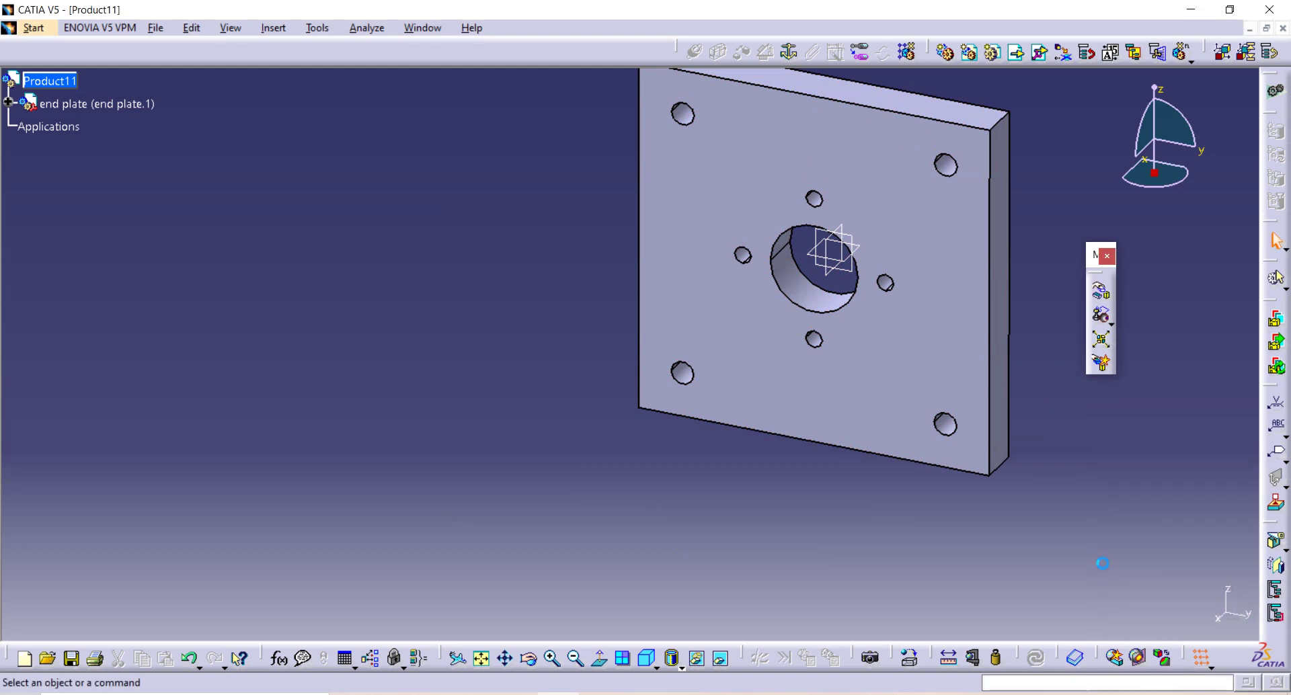
{"action": "middle_click_drag", "start_coordinate": [533, 384], "coordinate": [548, 442]}
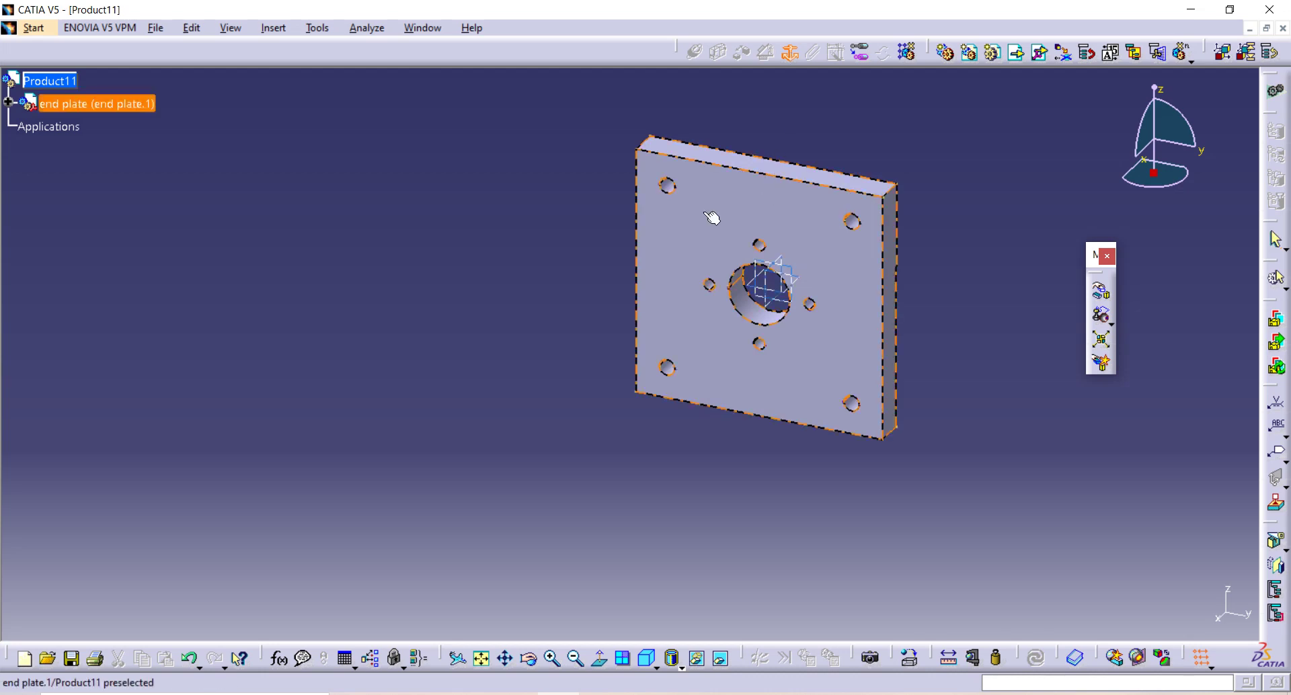
{"action": "left_click", "coordinate": [760, 241]}
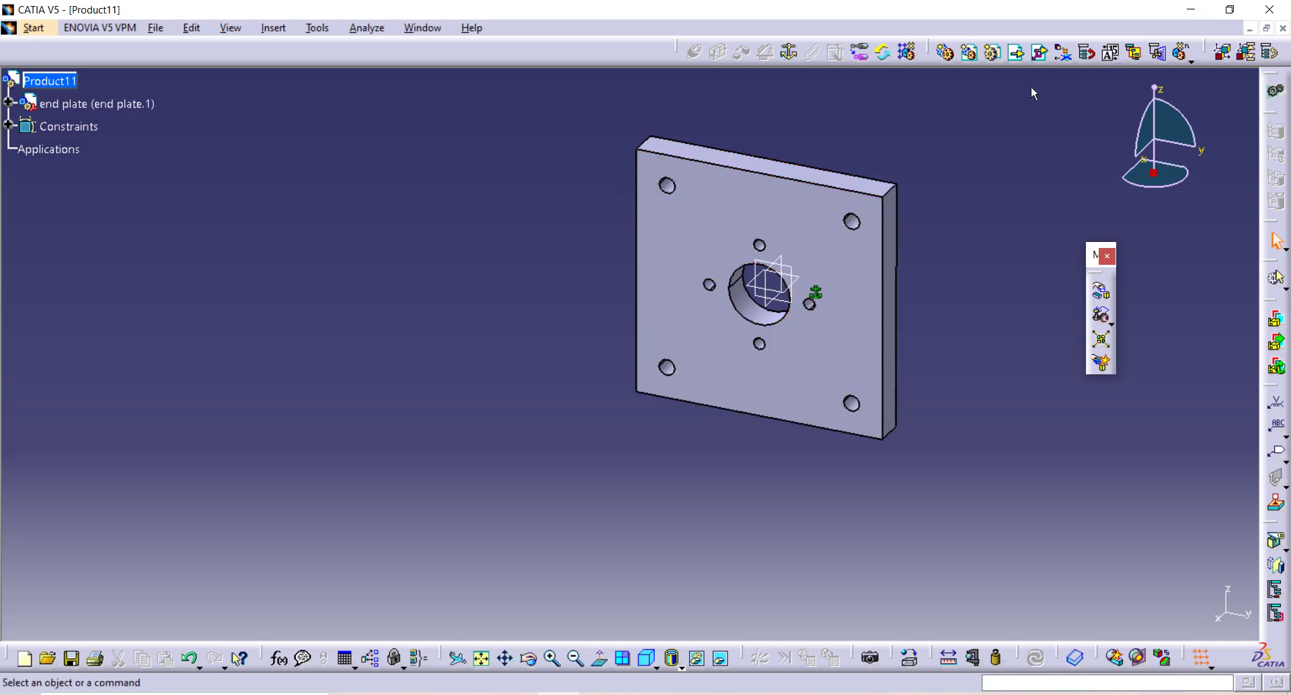
Step: Insert the center pin part from the fixture assembly folder into the product as an existing component
{"action": "left_click", "coordinate": [1020, 59]}
{"action": "left_click", "coordinate": [50, 81]}
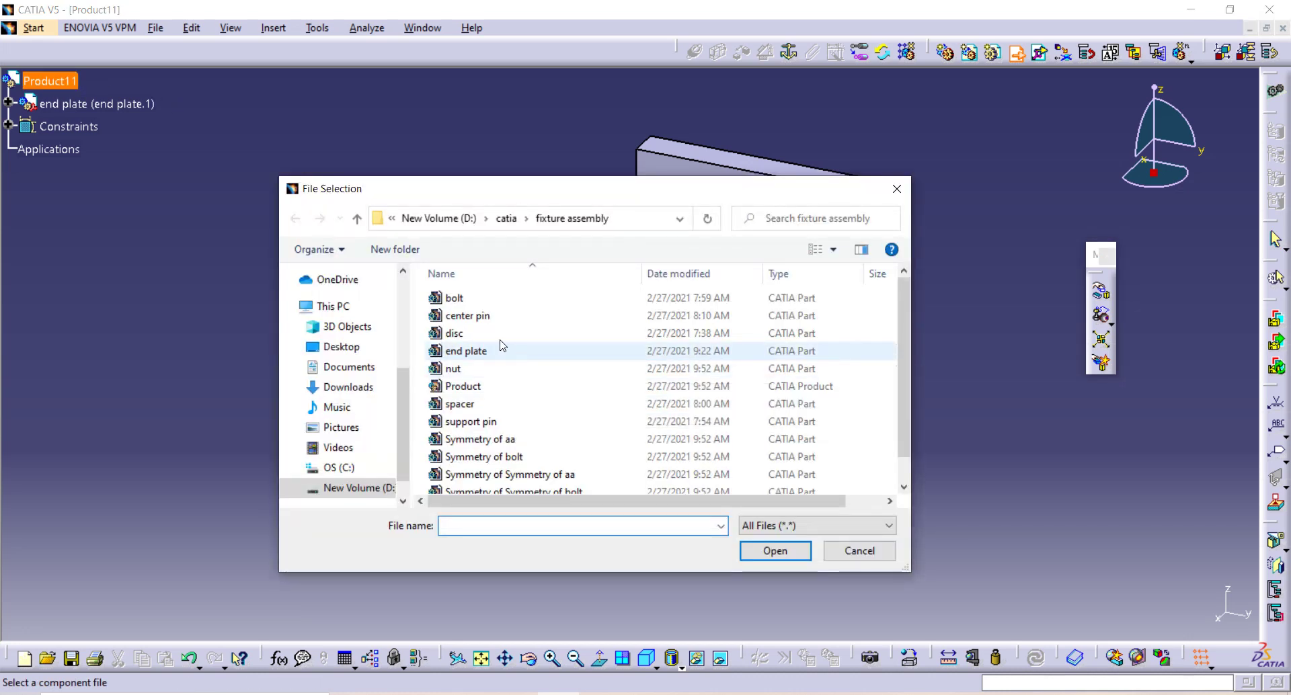
{"action": "left_click", "coordinate": [499, 323]}
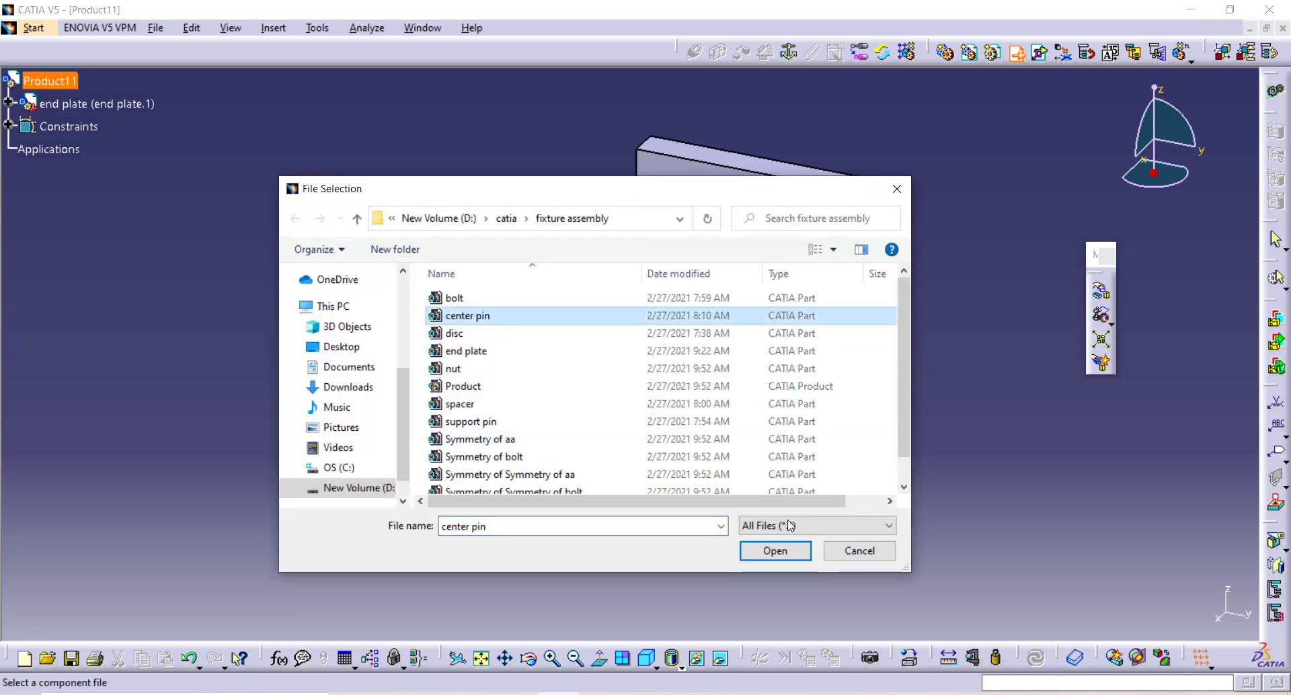
{"action": "left_click", "coordinate": [779, 551]}
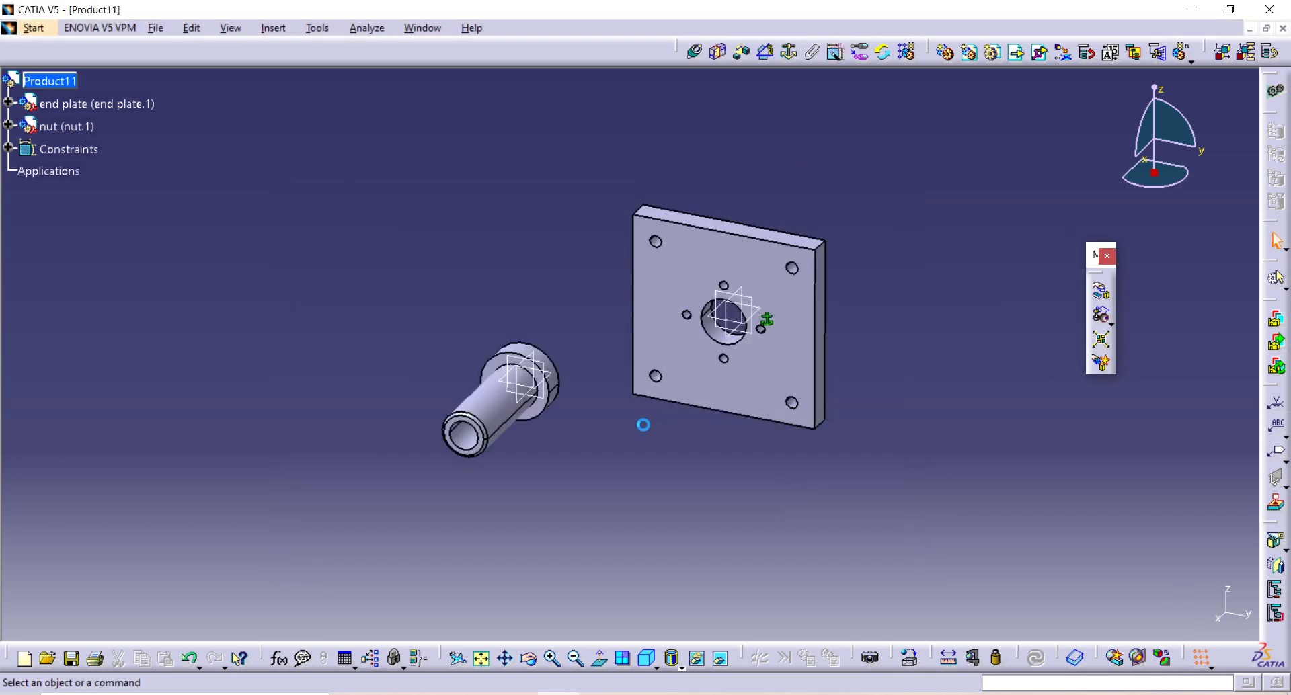
Step: Add a coincidence constraint between the flanged center pin's axis and the axis of the end plate's central hole
{"action": "middle_click_drag", "start_coordinate": [752, 429], "coordinate": [767, 315]}
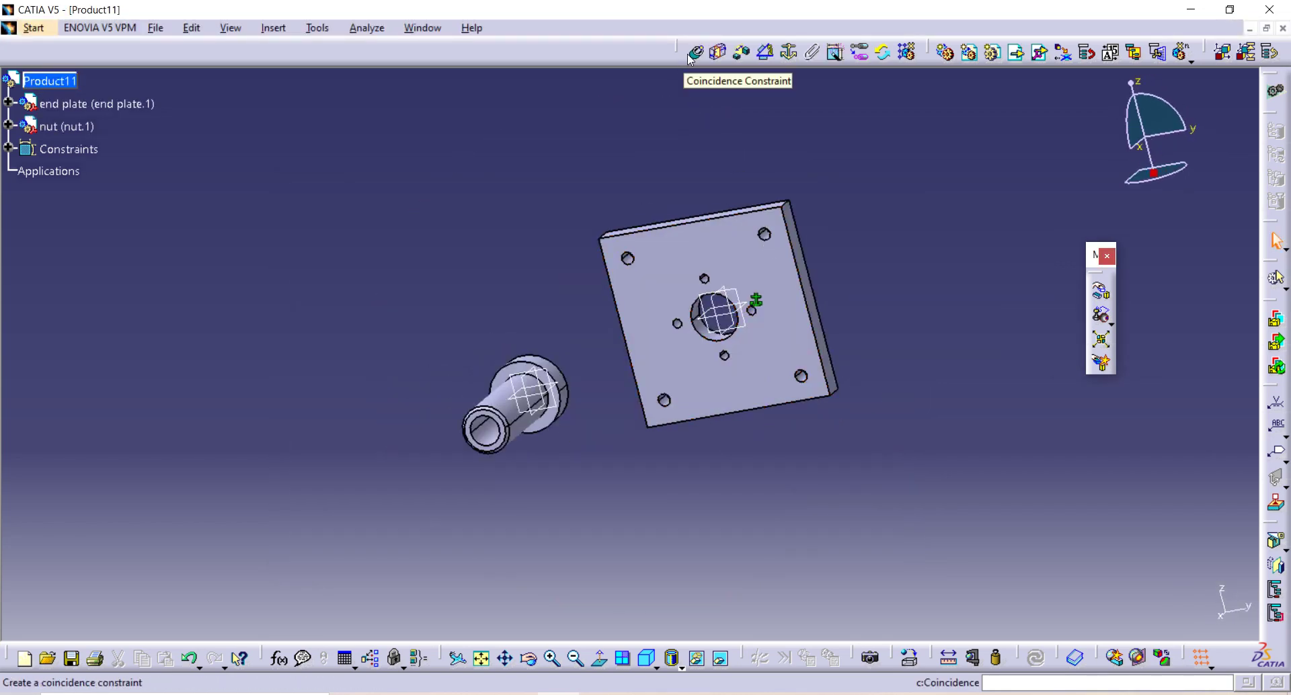
{"action": "left_click", "coordinate": [690, 57]}
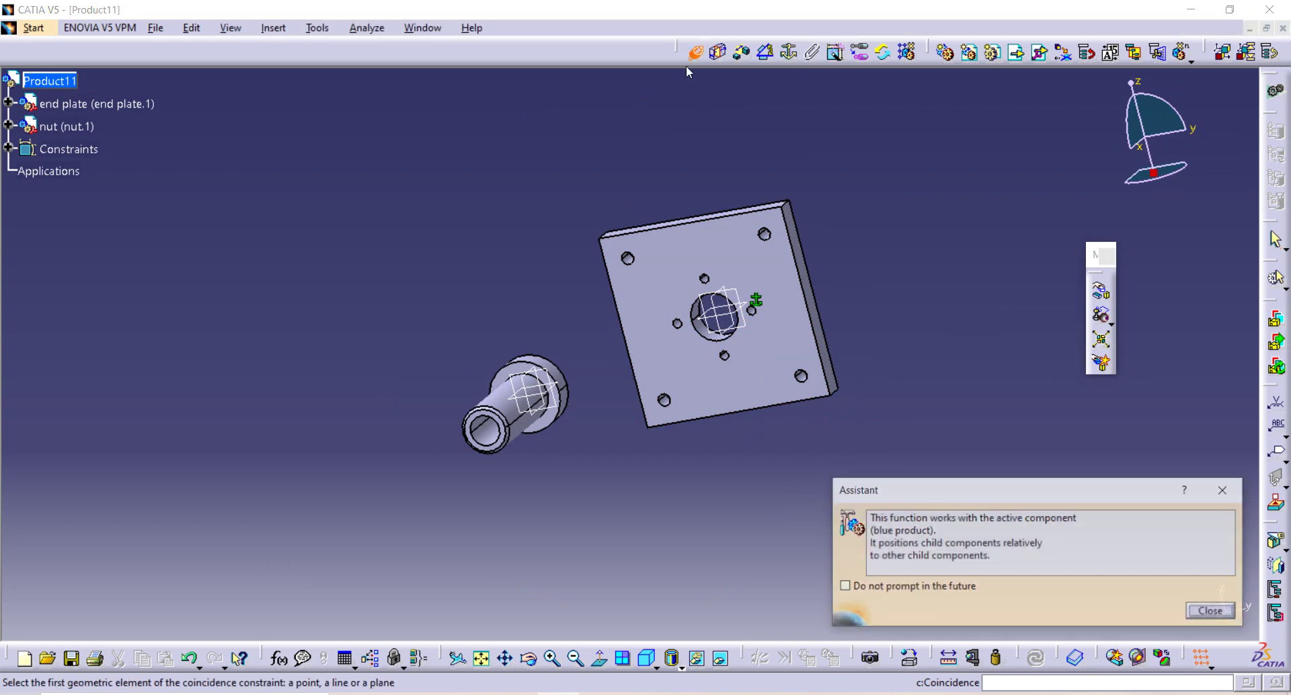
{"action": "left_click", "coordinate": [493, 435]}
{"action": "middle_click_drag", "start_coordinate": [752, 481], "coordinate": [714, 380]}
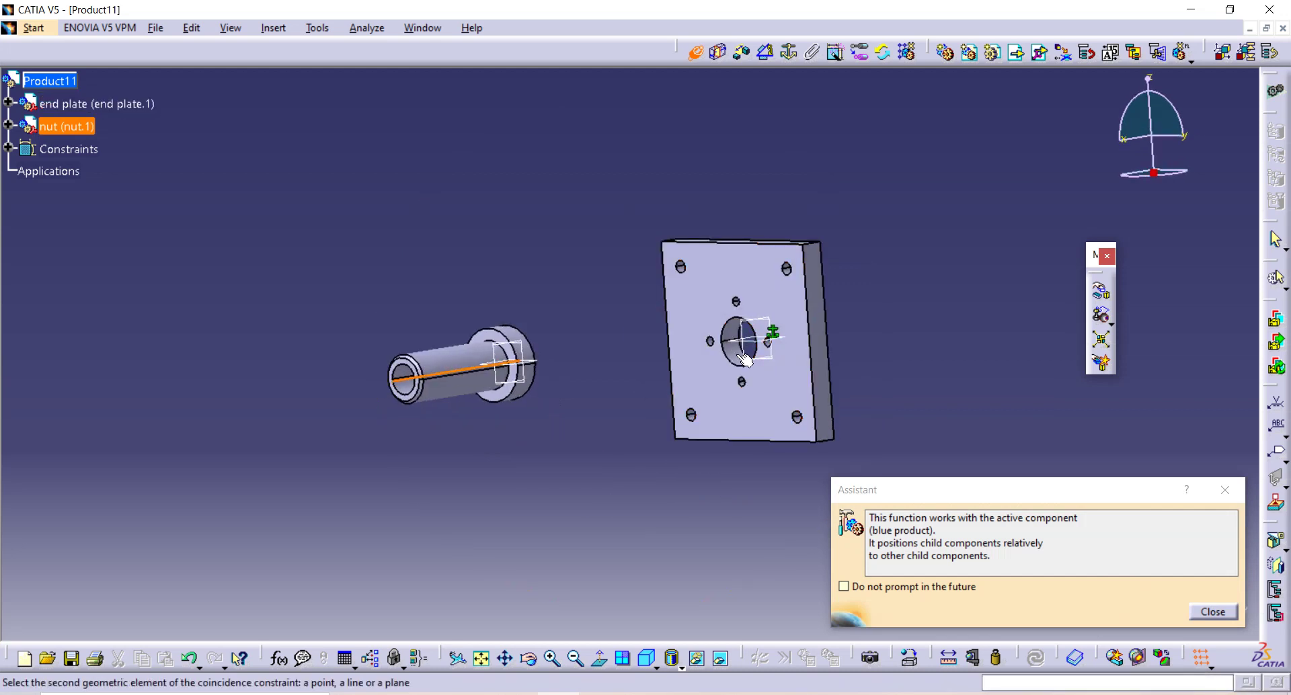
{"action": "left_click", "coordinate": [731, 357]}
Step: Constrain the center pin's flange shoulder to the end plate's large face with a 0 mm offset and update the assembly
{"action": "middle_click_drag", "start_coordinate": [849, 363], "coordinate": [919, 390]}
{"action": "middle_click_drag", "start_coordinate": [805, 383], "coordinate": [665, 397]}
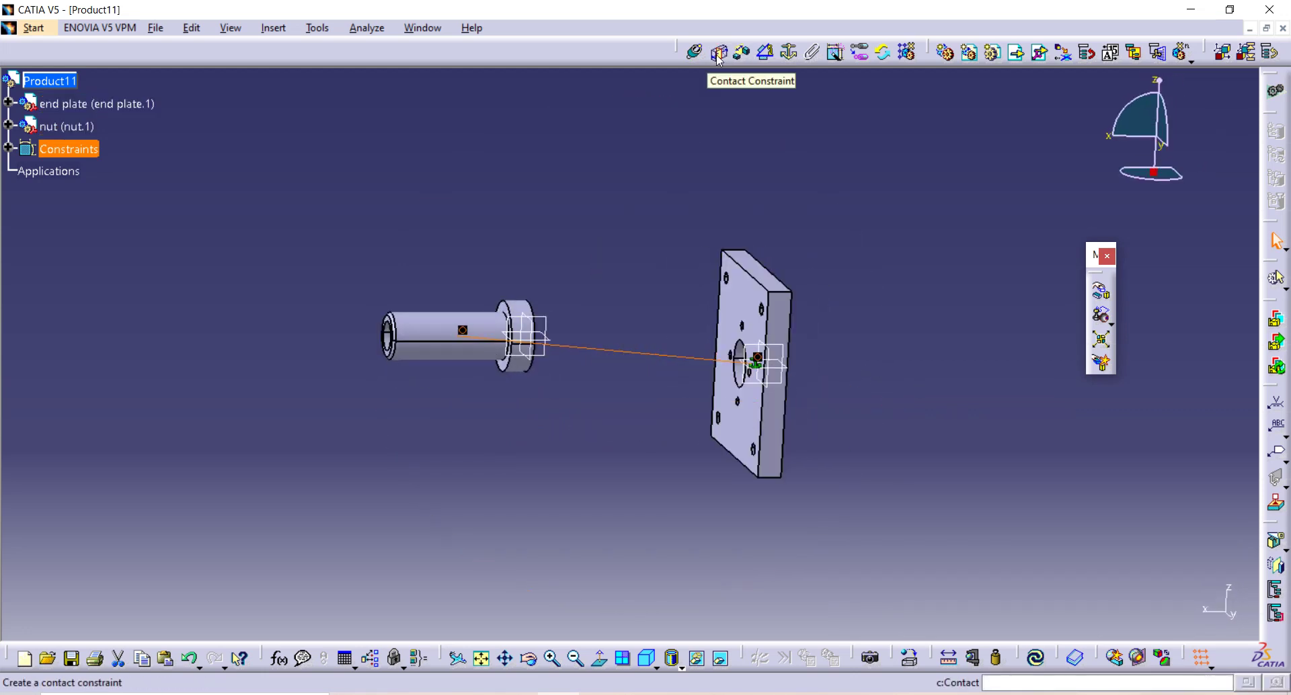
{"action": "left_click", "coordinate": [742, 54]}
{"action": "middle_click_drag", "start_coordinate": [914, 308], "coordinate": [1022, 269]}
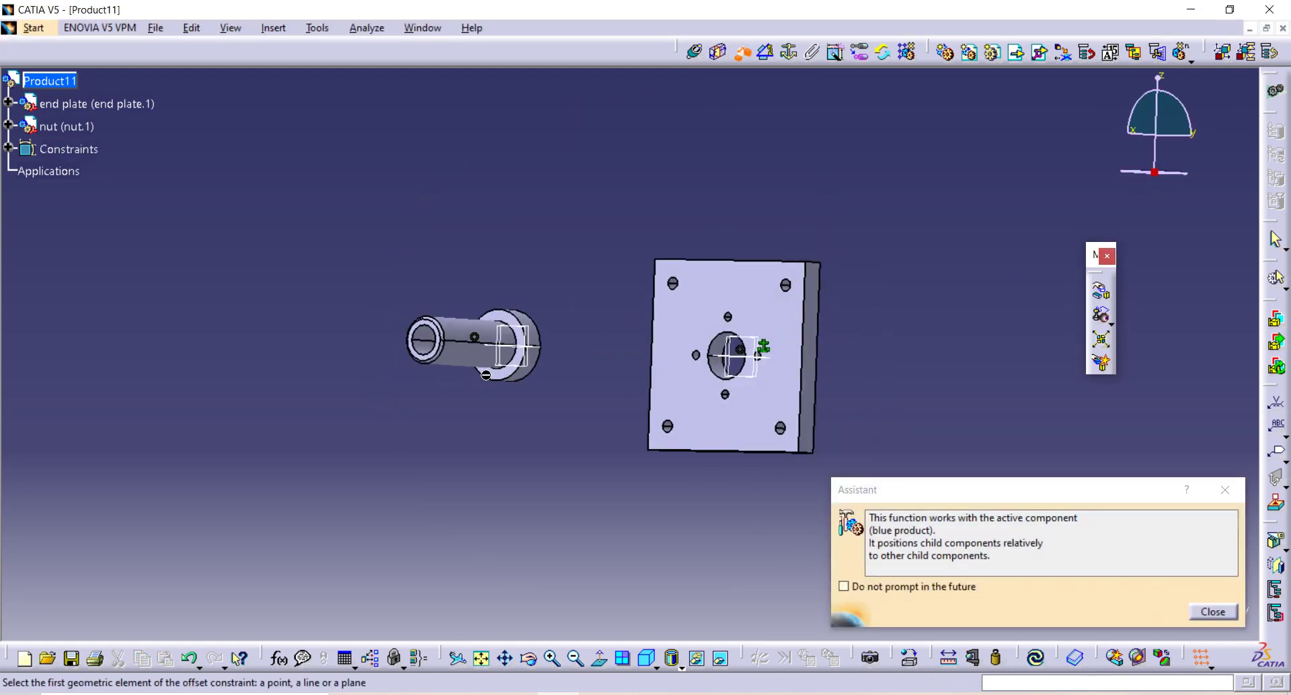
{"action": "left_click", "coordinate": [496, 376]}
{"action": "middle_click_drag", "start_coordinate": [780, 384], "coordinate": [720, 421]}
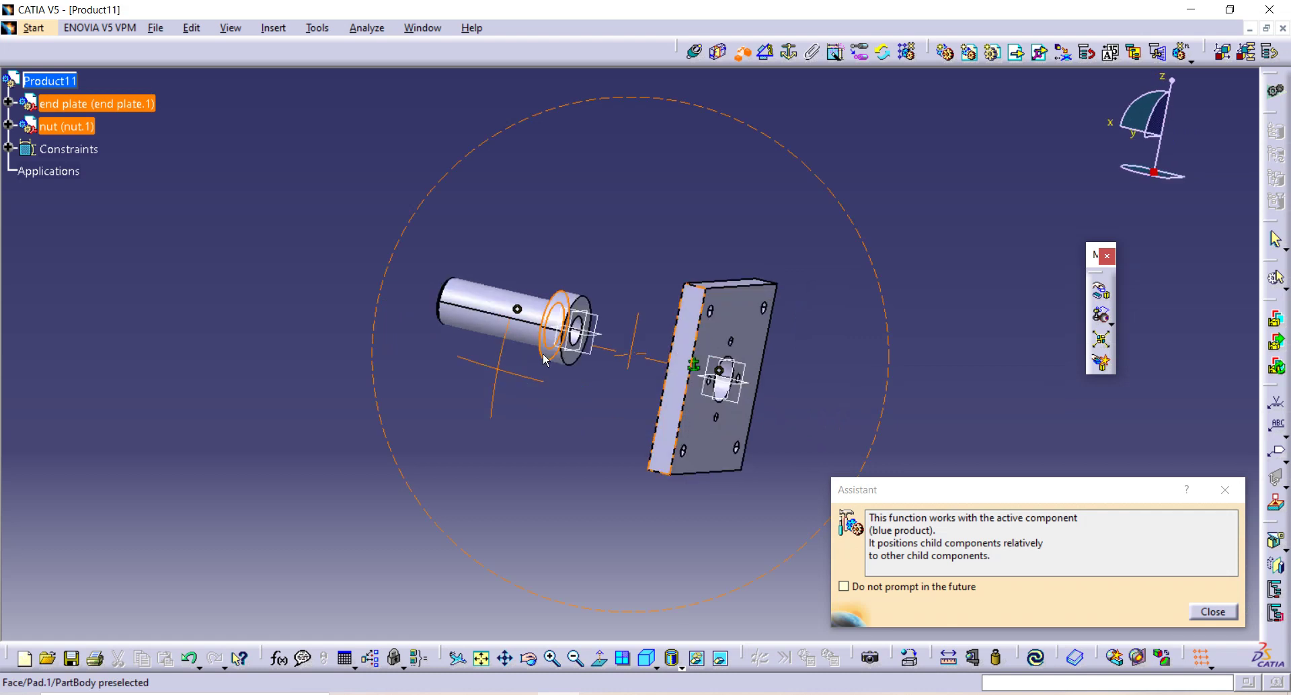
{"action": "left_click", "coordinate": [713, 426]}
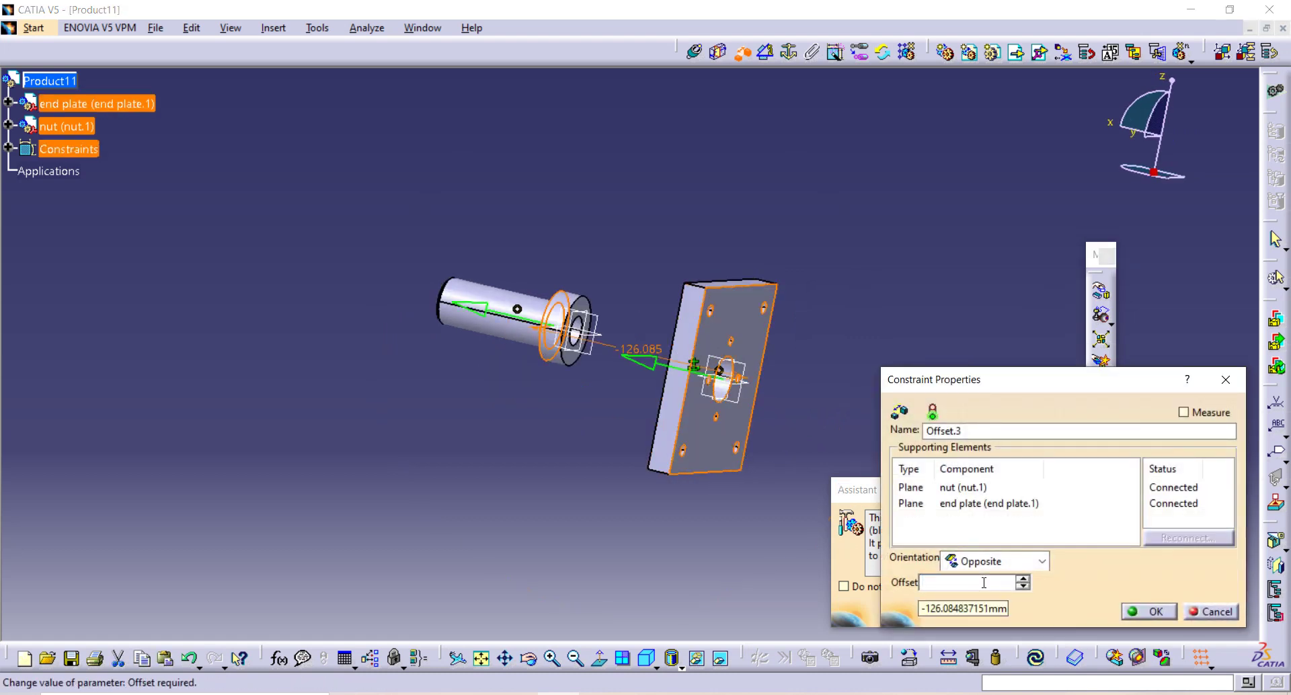
{"action": "type", "text": "0"}
{"action": "key", "text": "Return"}
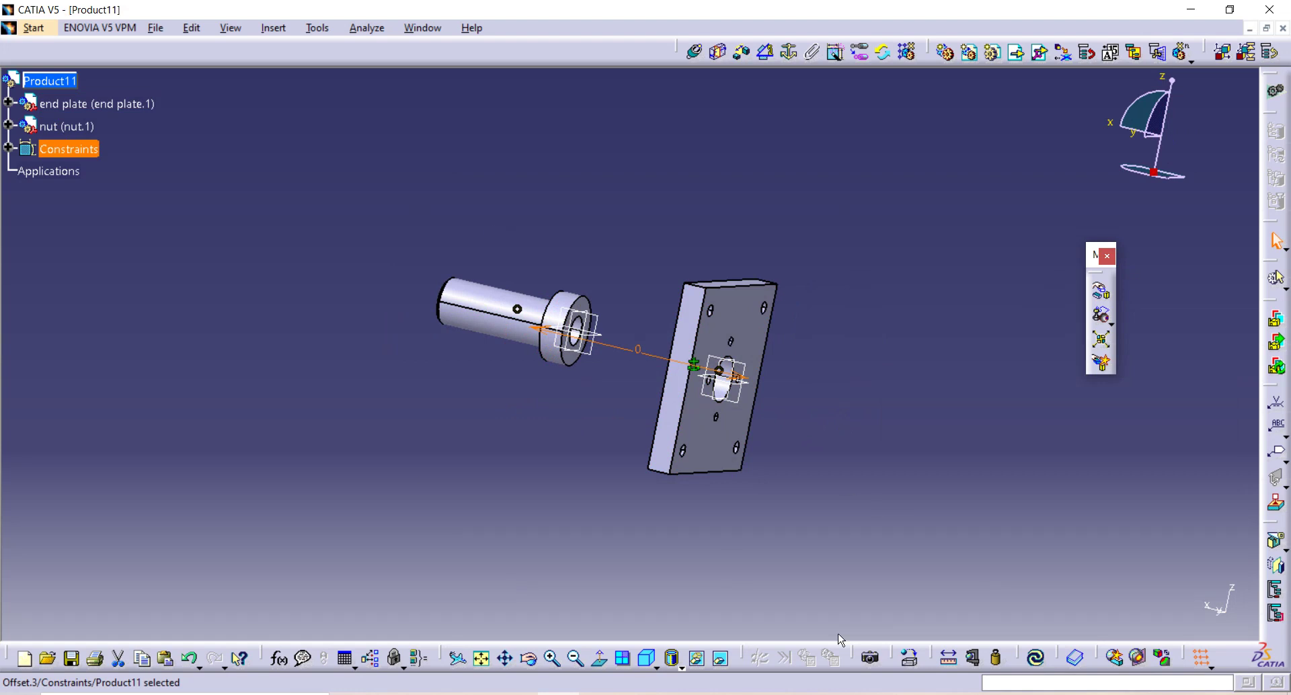
{"action": "left_click", "coordinate": [1035, 659]}
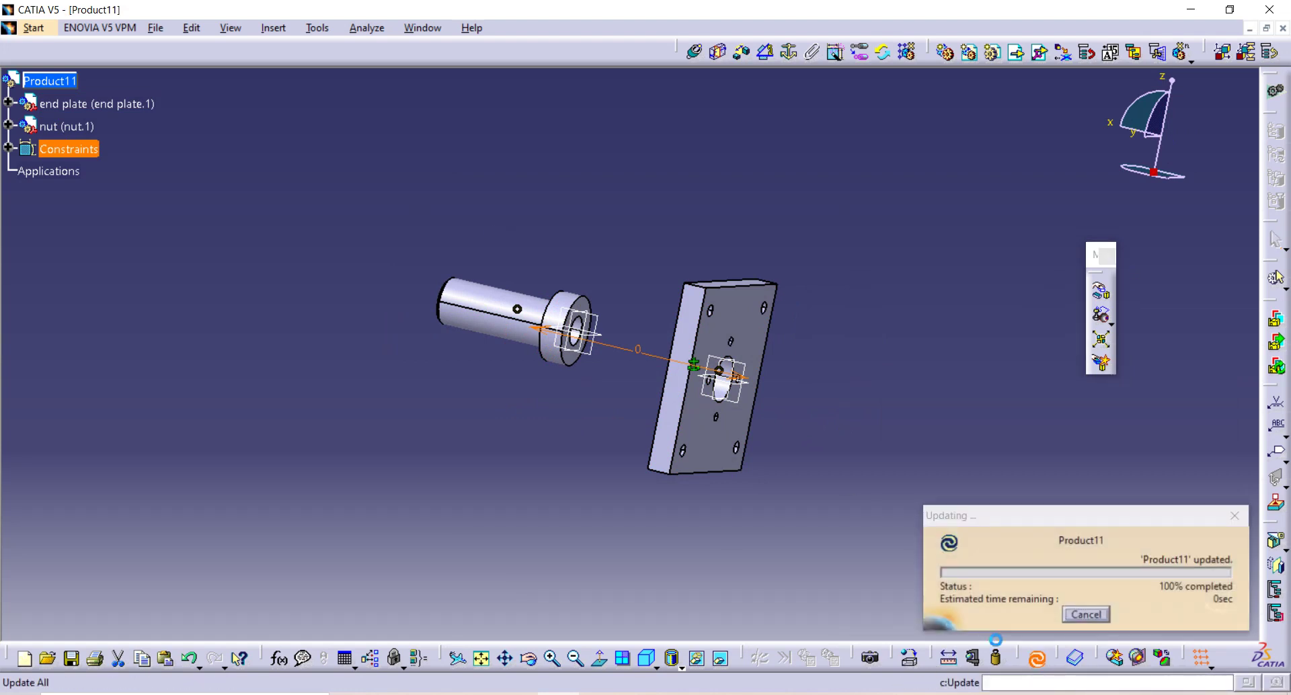
Step: Insert the bolt part from the fixture assembly folder into the product as an existing component
{"action": "middle_click_drag", "start_coordinate": [595, 534], "coordinate": [444, 431]}
{"action": "left_click", "coordinate": [1016, 53]}
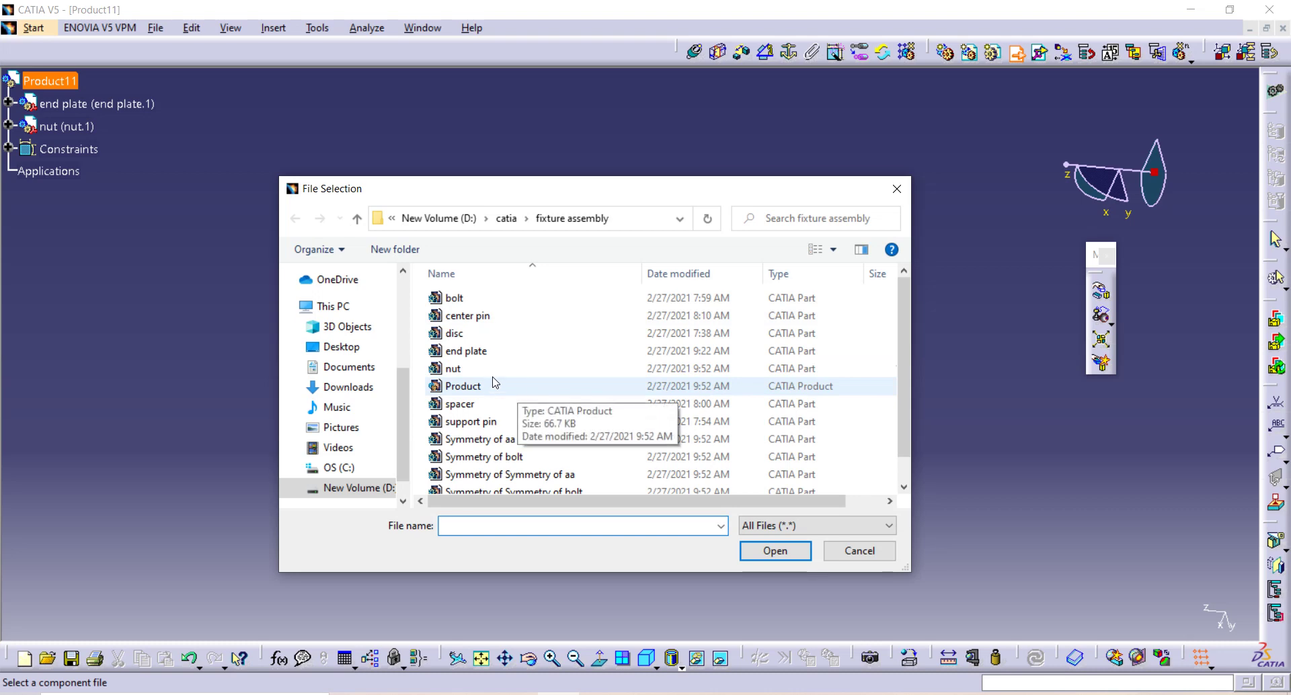
{"action": "left_click", "coordinate": [499, 297]}
{"action": "left_click", "coordinate": [780, 552]}
Step: Add a coincidence constraint between the bolt's axis and the axis of a corner hole in the end plate
{"action": "middle_click_drag", "start_coordinate": [605, 482], "coordinate": [746, 403]}
{"action": "left_click", "coordinate": [696, 59]}
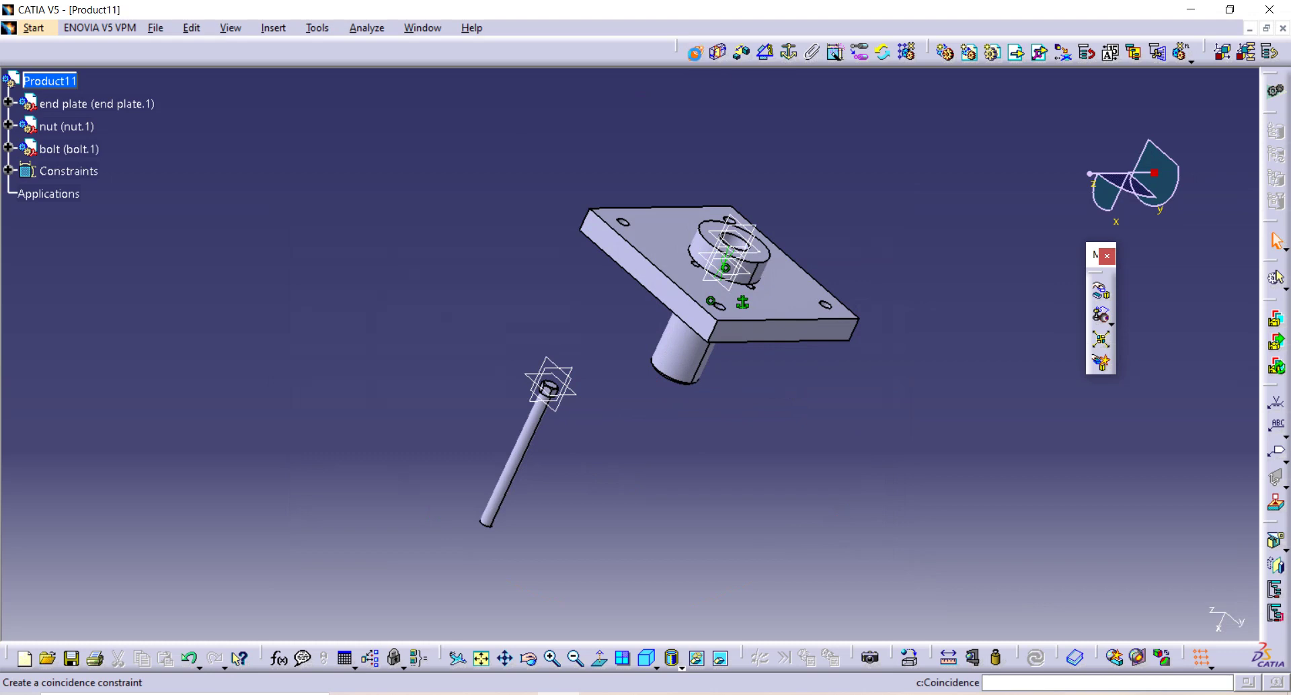
{"action": "left_click", "coordinate": [508, 488]}
{"action": "middle_click_drag", "start_coordinate": [752, 346], "coordinate": [796, 290]}
{"action": "left_click", "coordinate": [776, 230]}
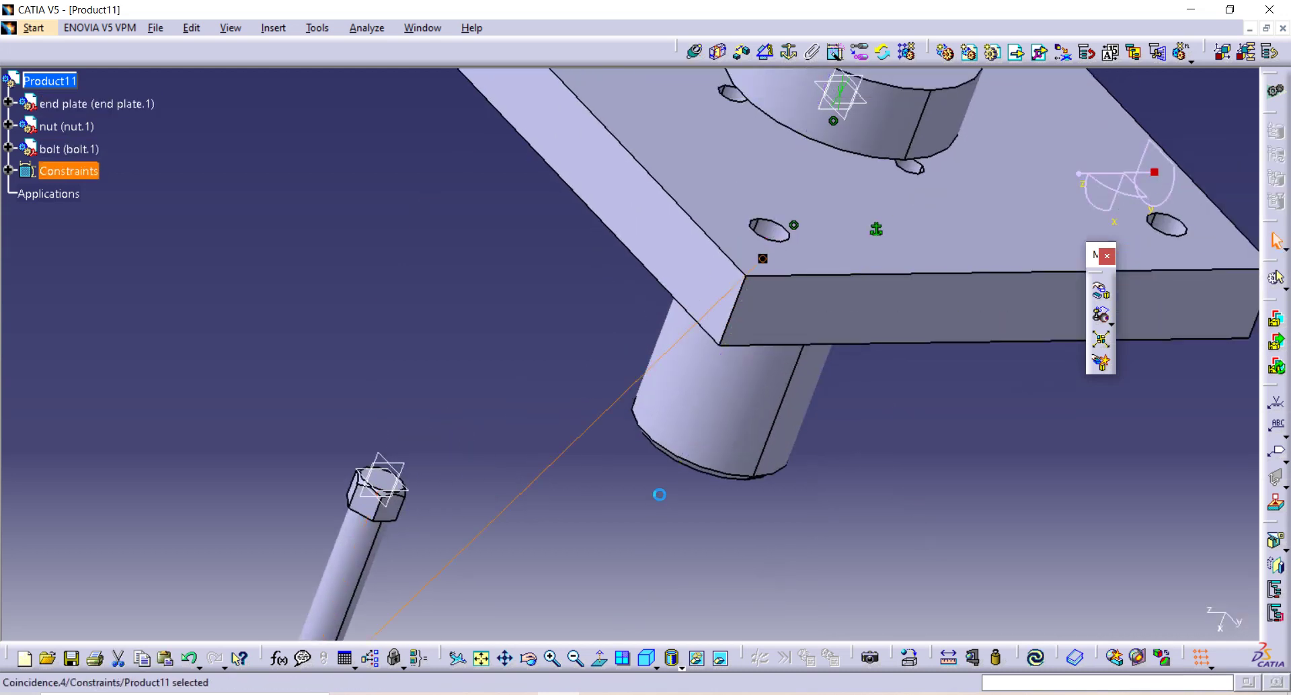
Step: Constrain the underside of the bolt head to the end plate's flange-side face with a 0 mm offset and update the assembly
{"action": "middle_click_drag", "start_coordinate": [556, 453], "coordinate": [562, 483]}
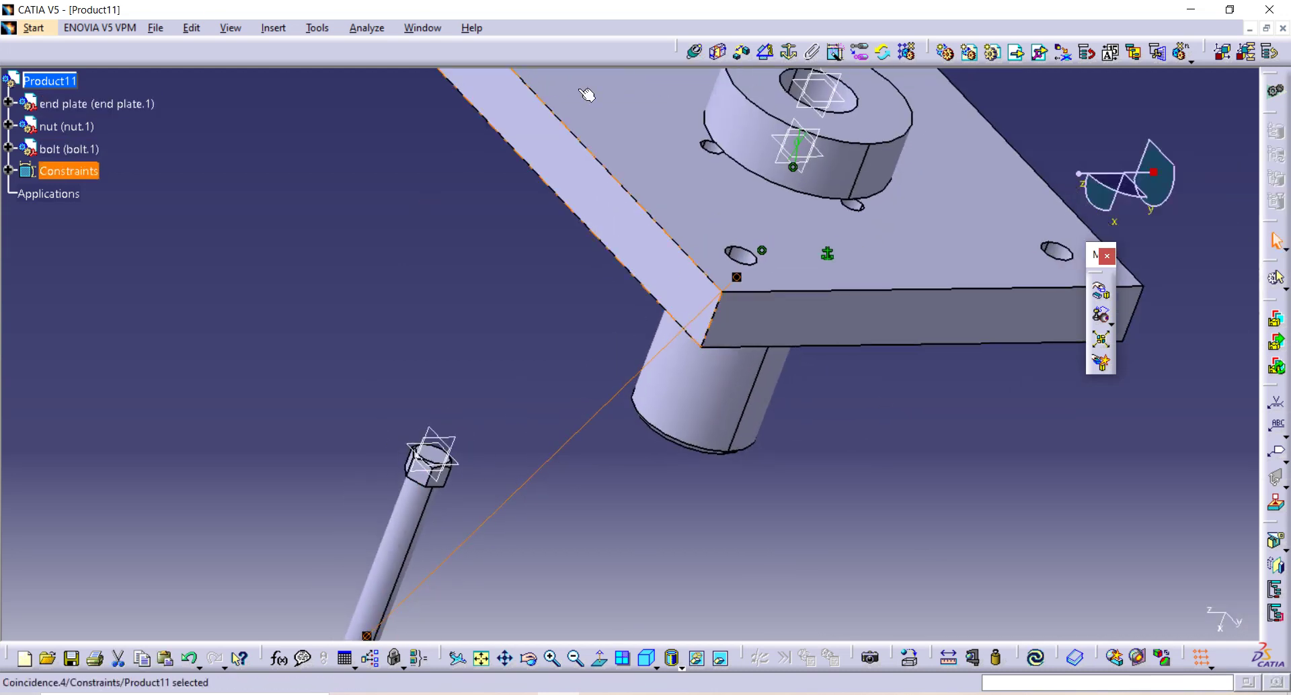
{"action": "left_click", "coordinate": [742, 54]}
{"action": "middle_click_drag", "start_coordinate": [528, 291], "coordinate": [888, 249]}
{"action": "middle_click_drag", "start_coordinate": [505, 183], "coordinate": [506, 230]}
{"action": "middle_click_drag", "start_coordinate": [236, 273], "coordinate": [362, 366]}
{"action": "scroll", "coordinate": [361, 366], "scroll_direction": "down", "scroll_amount": 1}
{"action": "left_click", "coordinate": [344, 420]}
{"action": "middle_click_drag", "start_coordinate": [733, 212], "coordinate": [717, 538]}
{"action": "middle_click_drag", "start_coordinate": [866, 367], "coordinate": [541, 406]}
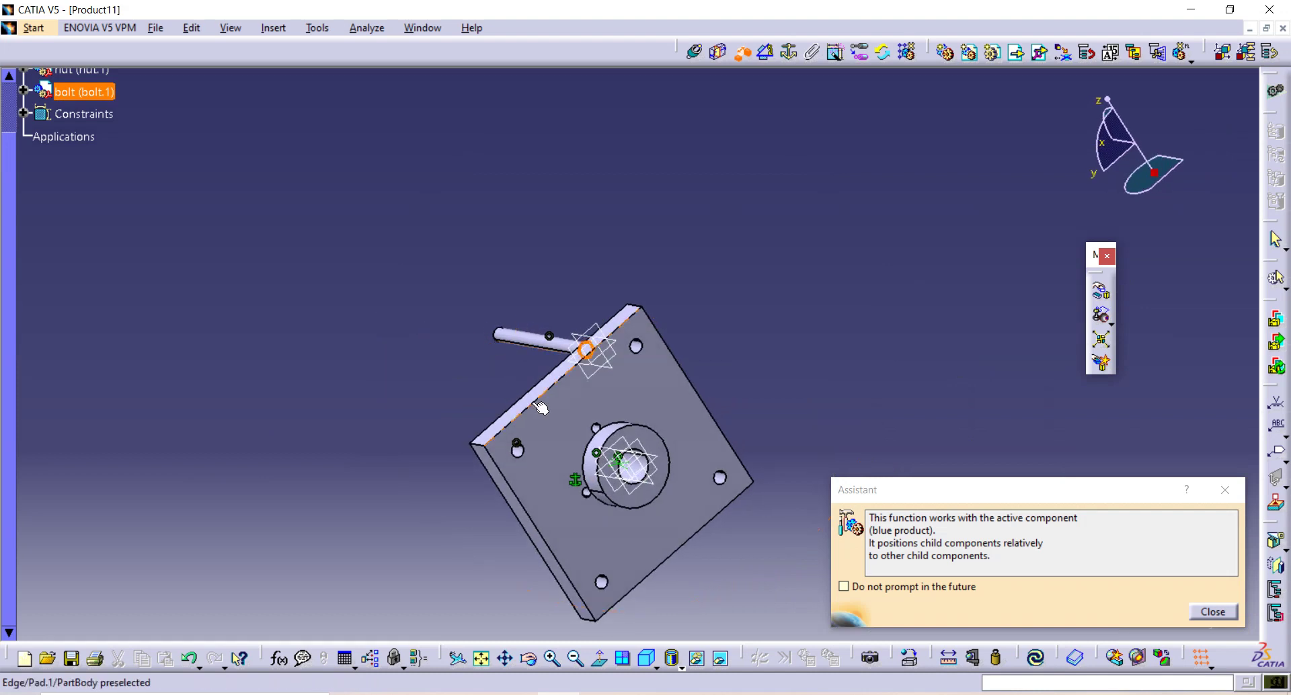
{"action": "left_click", "coordinate": [569, 426]}
{"action": "type", "text": "0"}
{"action": "key", "text": "Return"}
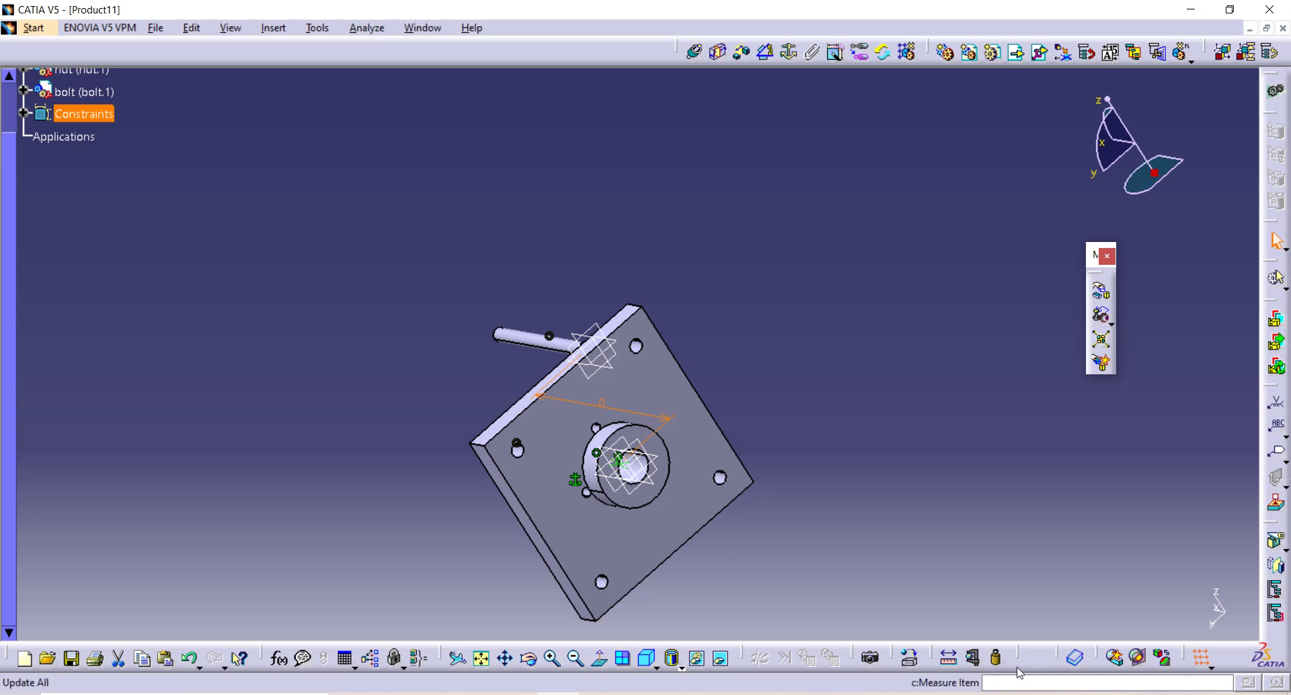
{"action": "left_click", "coordinate": [1037, 666]}
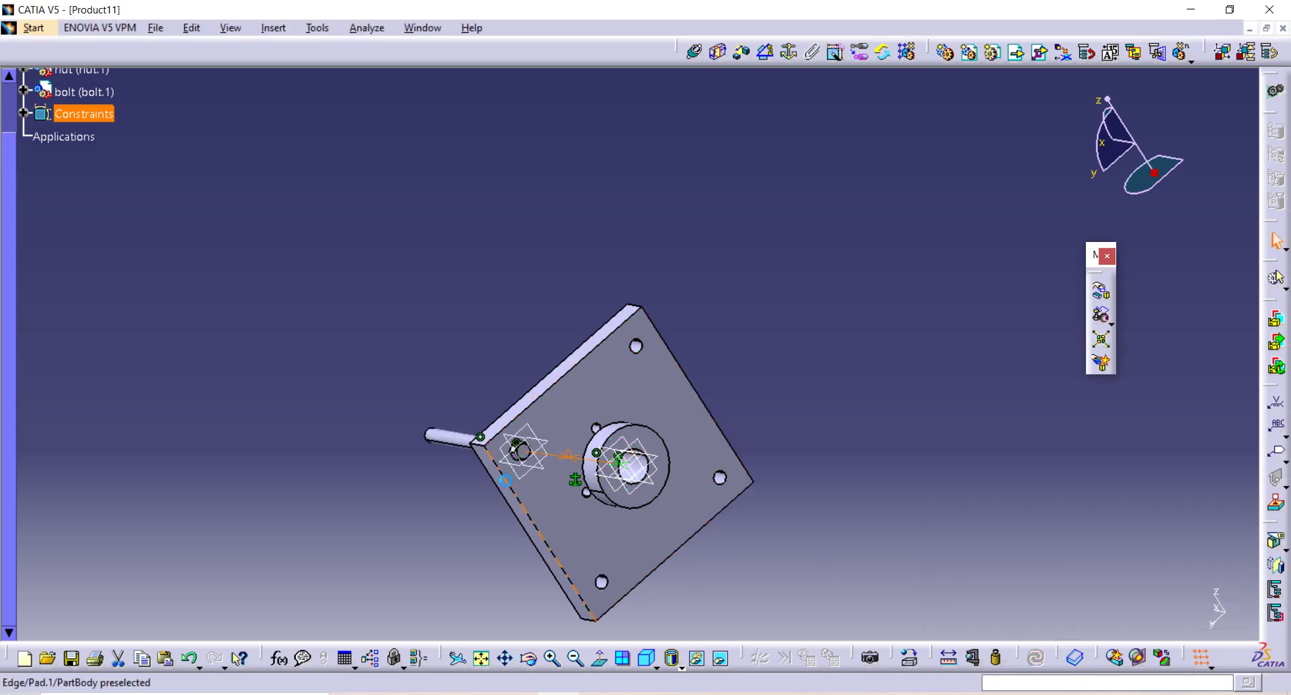
Step: Mirror the bolt across a central plane perpendicular to the end plate to place a copy in an adjacent corner hole
{"action": "middle_click_drag", "start_coordinate": [821, 554], "coordinate": [703, 348]}
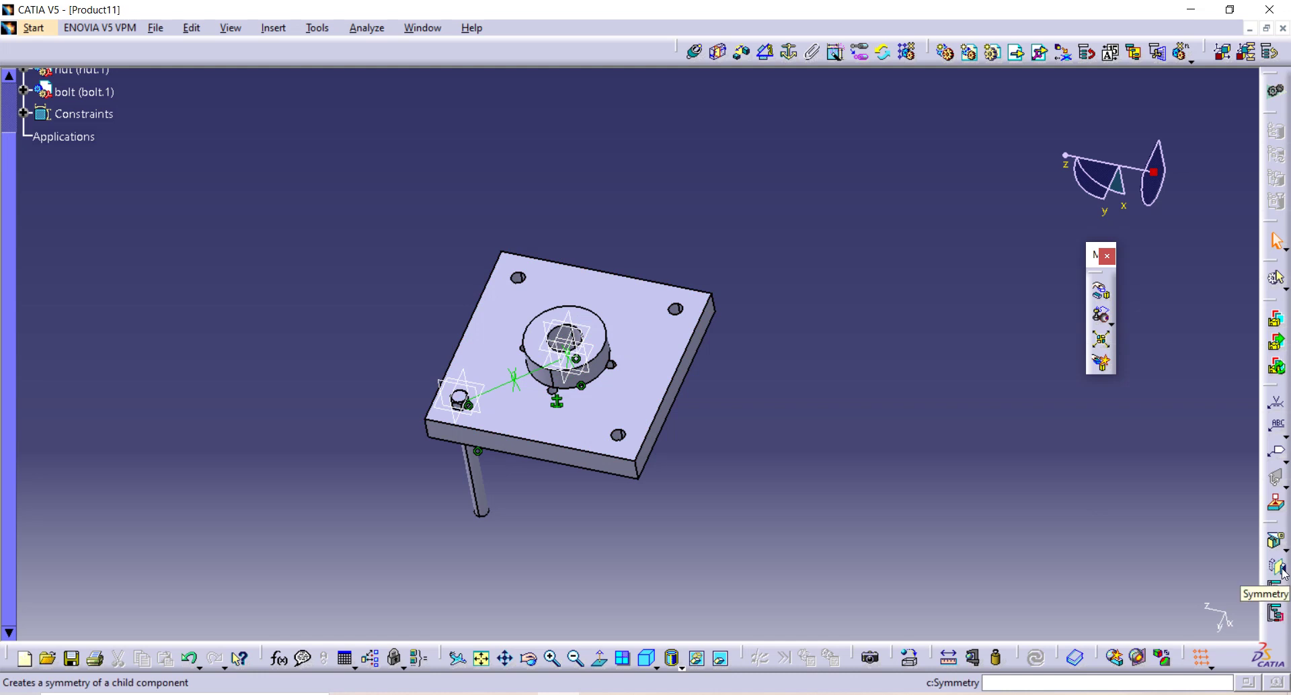
{"action": "scroll", "coordinate": [325, 317], "scroll_direction": "up", "scroll_amount": 2}
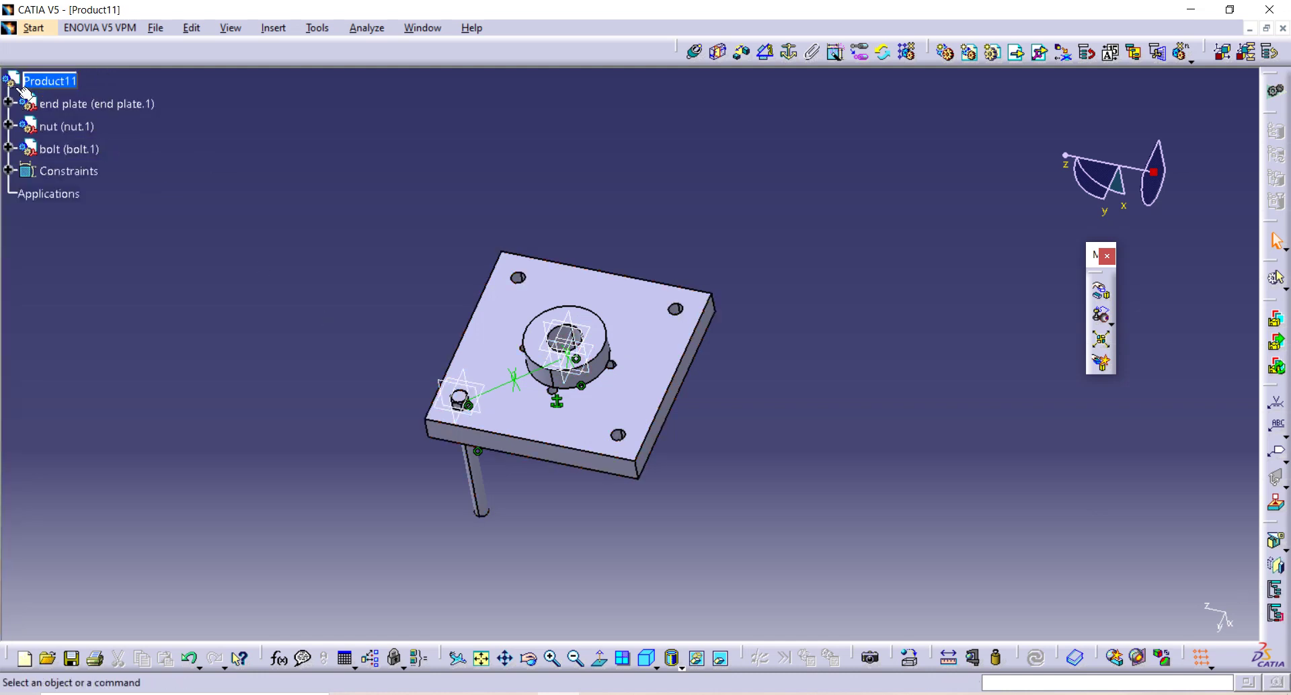
{"action": "double_click", "coordinate": [57, 151]}
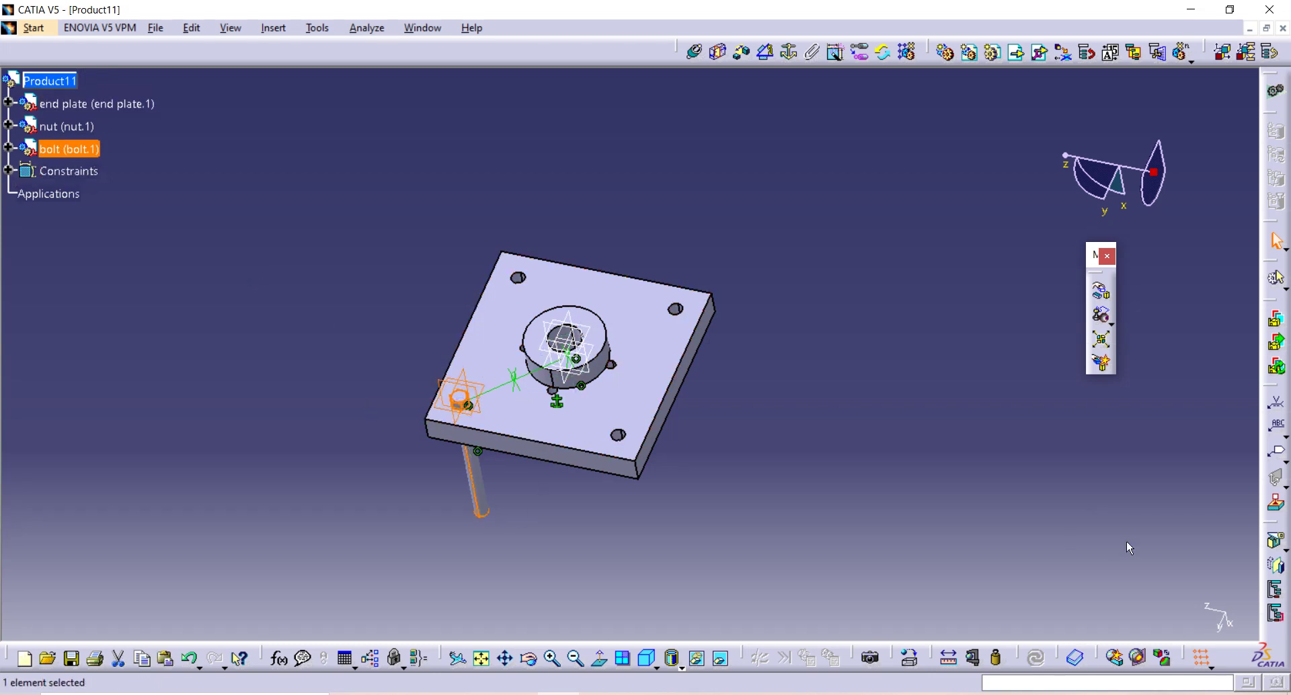
{"action": "left_click", "coordinate": [1280, 567]}
{"action": "middle_click_drag", "start_coordinate": [625, 480], "coordinate": [703, 482]}
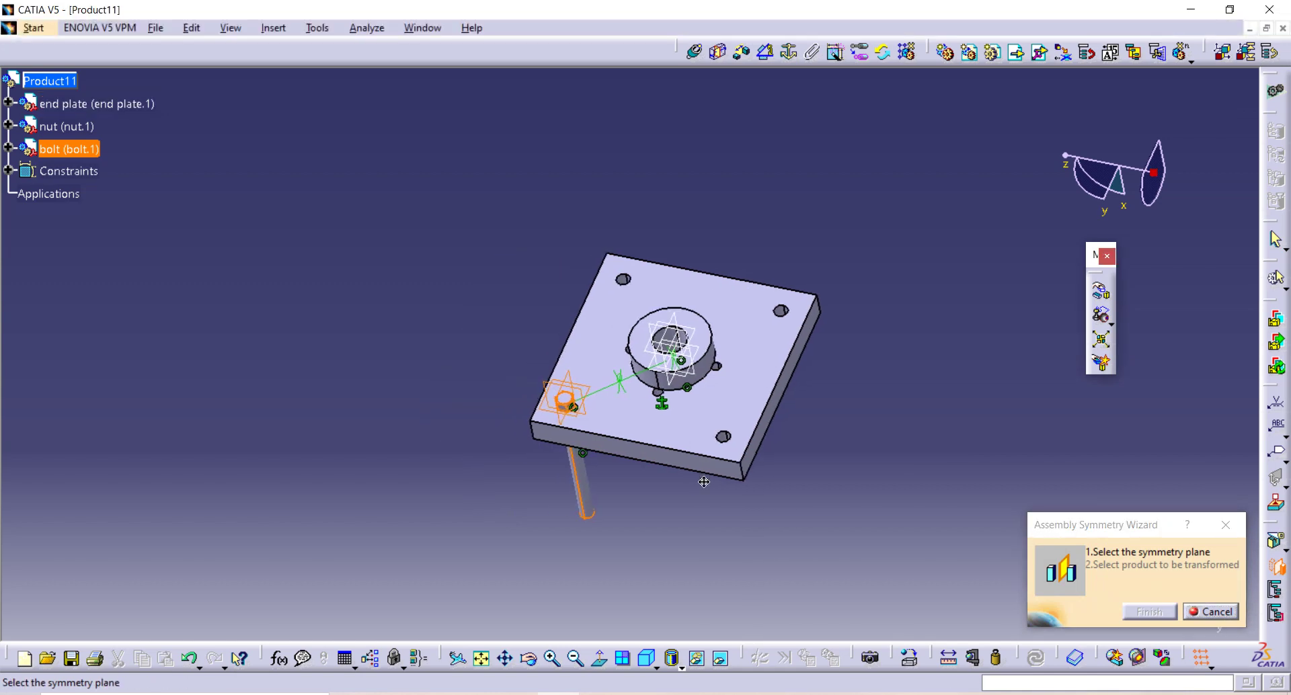
{"action": "middle_click_drag", "start_coordinate": [628, 473], "coordinate": [764, 188]}
{"action": "middle_click_drag", "start_coordinate": [911, 412], "coordinate": [881, 440]}
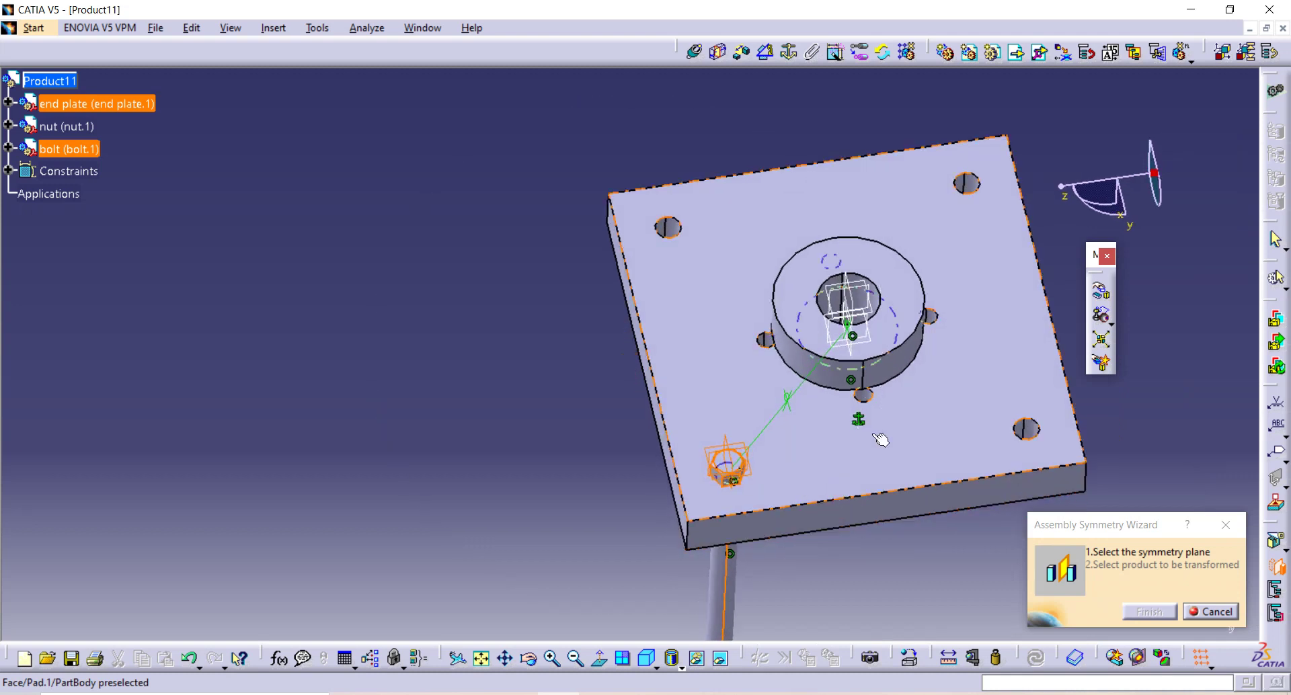
{"action": "left_click", "coordinate": [860, 309]}
{"action": "left_click", "coordinate": [1148, 612]}
{"action": "middle_click_drag", "start_coordinate": [951, 538], "coordinate": [780, 250]}
{"action": "scroll", "coordinate": [827, 460], "scroll_direction": "down", "scroll_amount": 1}
{"action": "middle_click_drag", "start_coordinate": [954, 411], "coordinate": [491, 477]}
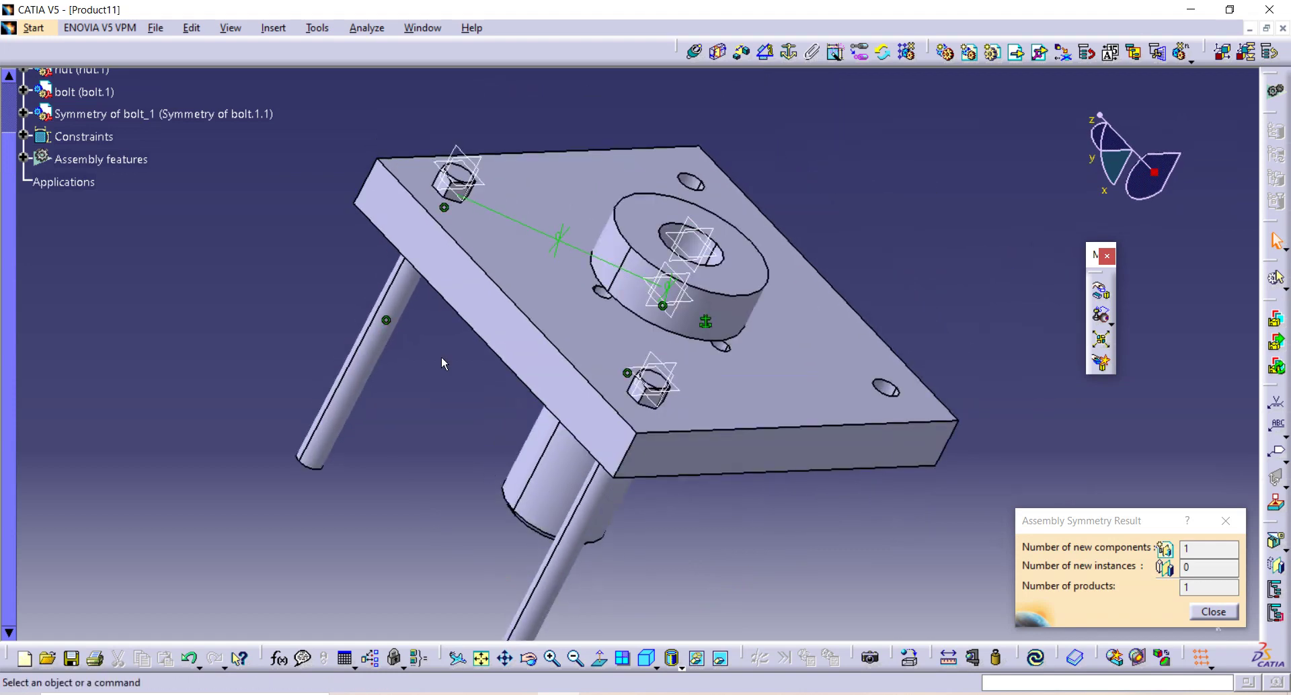
Step: Mirror the original bolt across the center pin's other central plane into the second adjacent corner hole, reusing the already mirrored component
{"action": "left_click", "coordinate": [94, 92]}
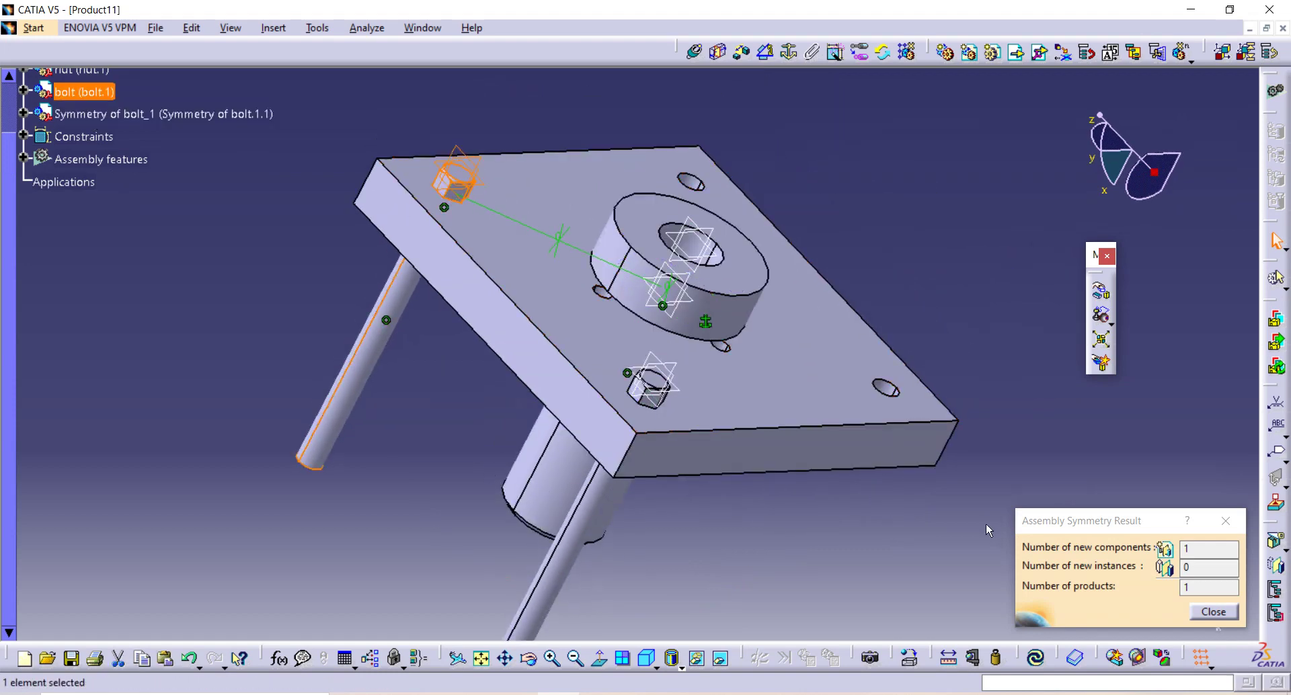
{"action": "left_click", "coordinate": [1222, 523]}
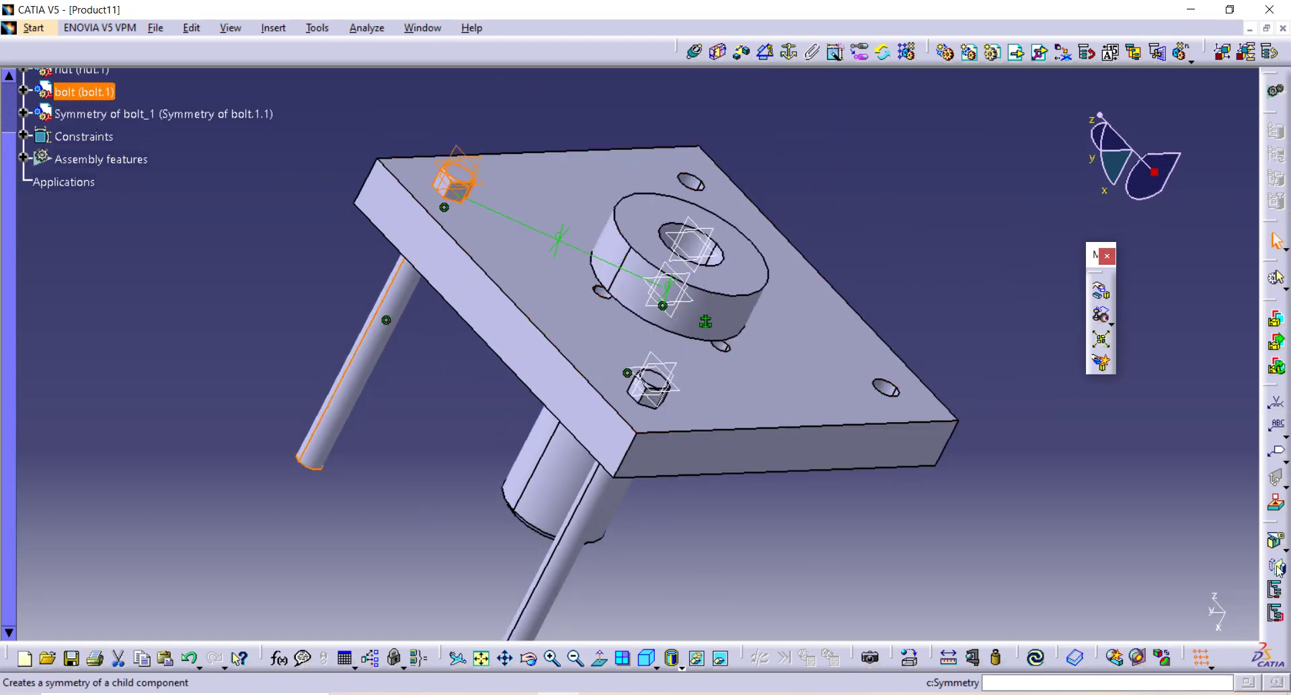
{"action": "left_click", "coordinate": [1278, 567]}
{"action": "middle_click_drag", "start_coordinate": [752, 306], "coordinate": [580, 281]}
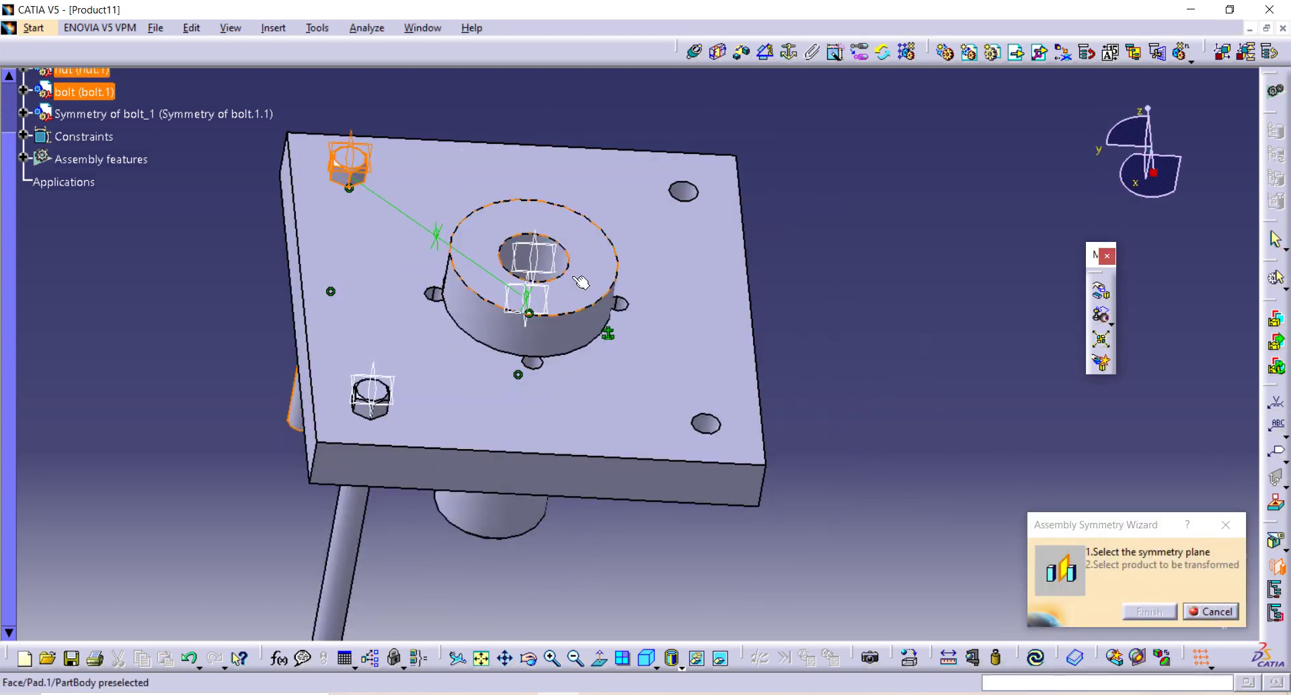
{"action": "left_click", "coordinate": [544, 263]}
{"action": "left_click", "coordinate": [526, 296]}
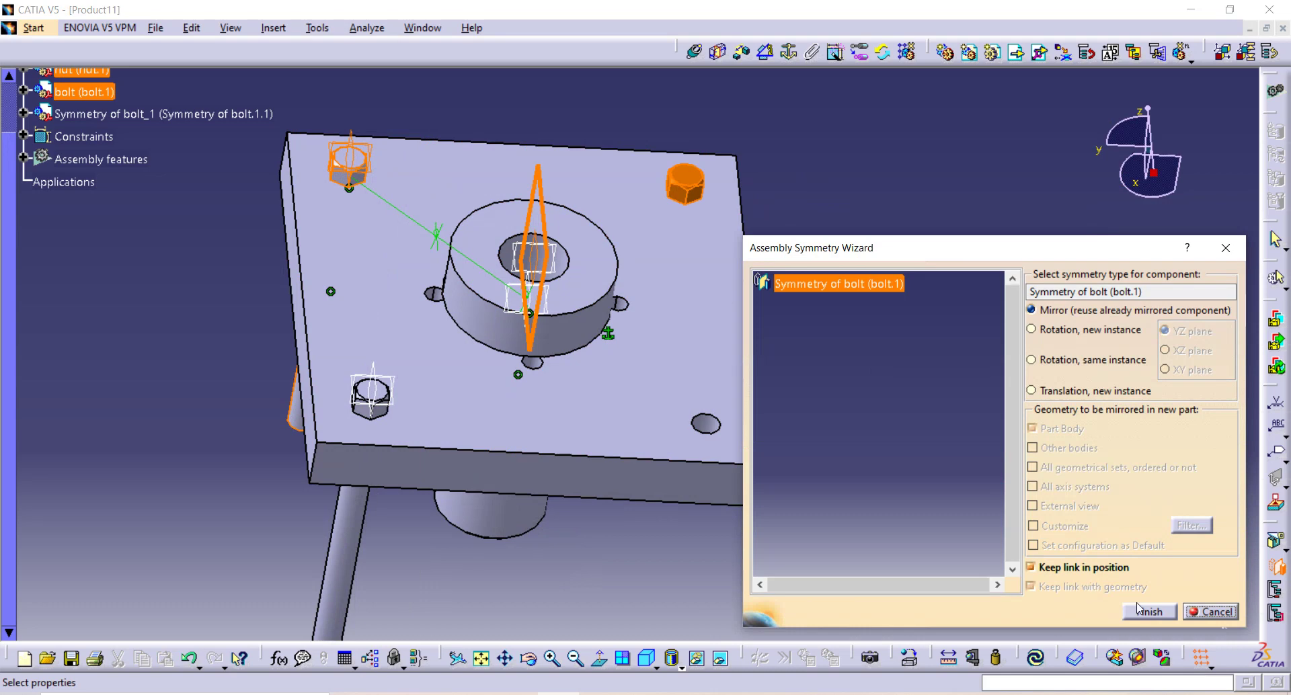
{"action": "left_click", "coordinate": [1147, 611]}
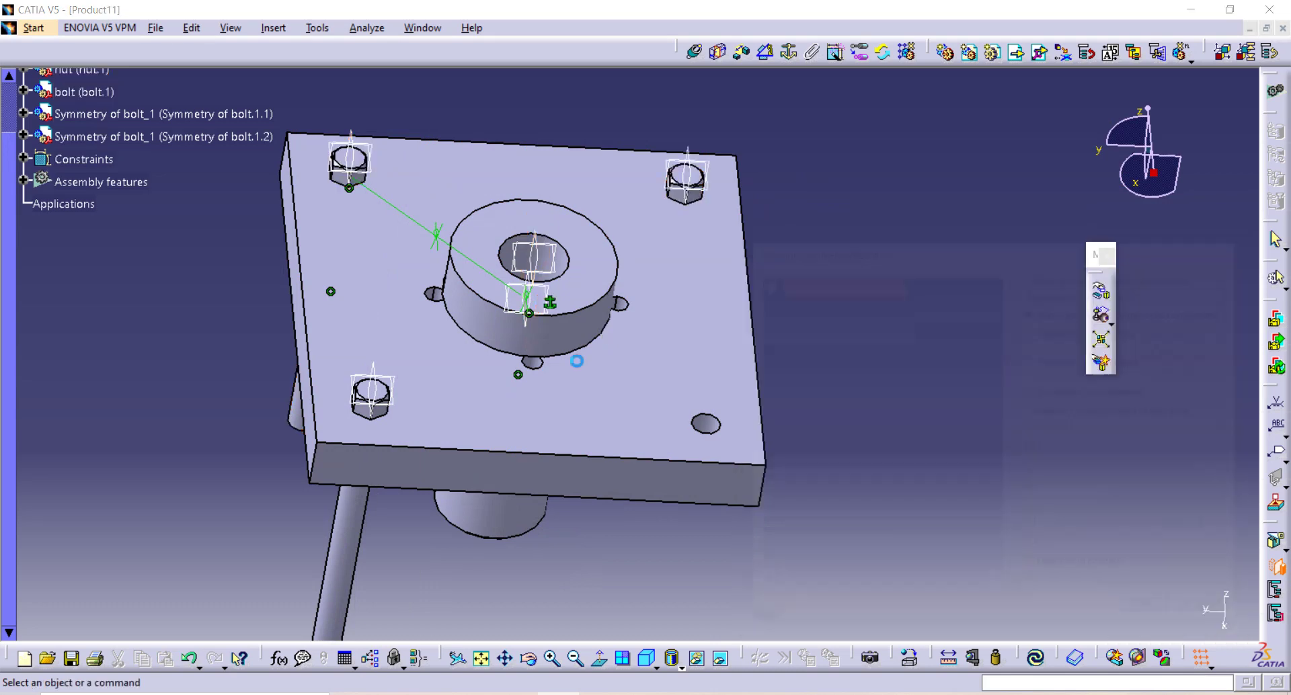
Step: Mirror the first bolt copy across the same central plane as a new component to fill the remaining corner hole
{"action": "left_click", "coordinate": [180, 114]}
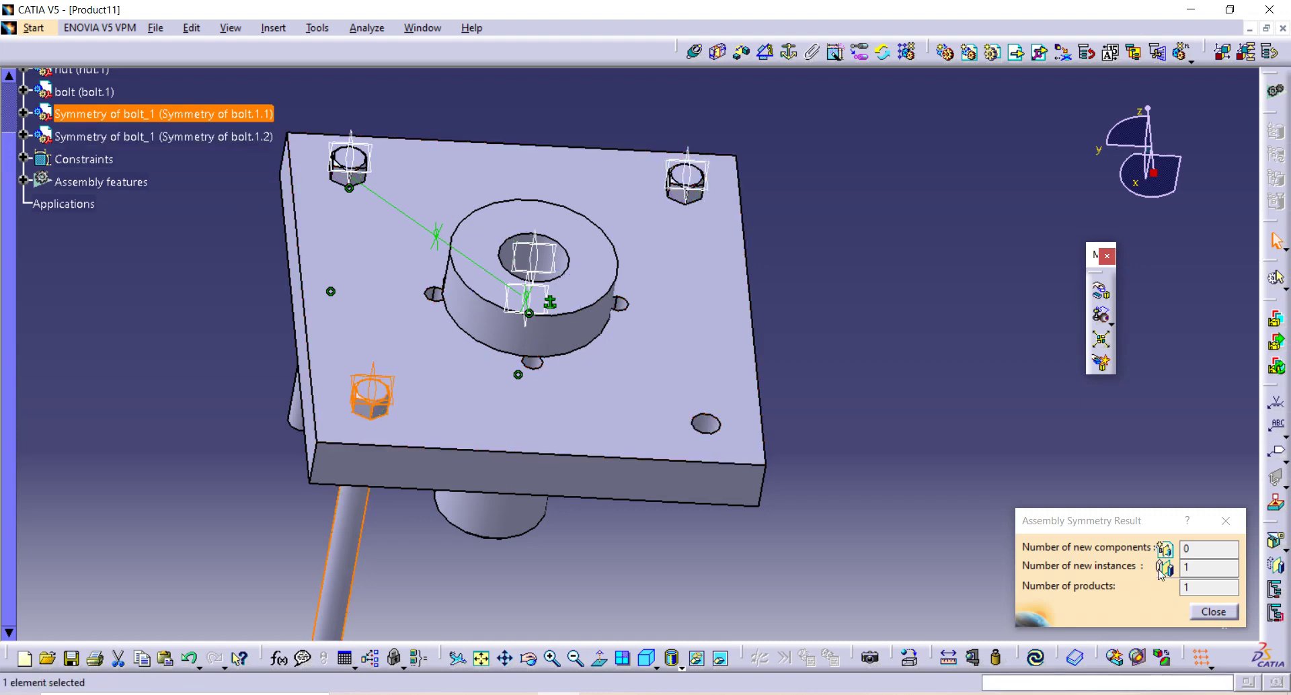
{"action": "left_click", "coordinate": [1234, 531]}
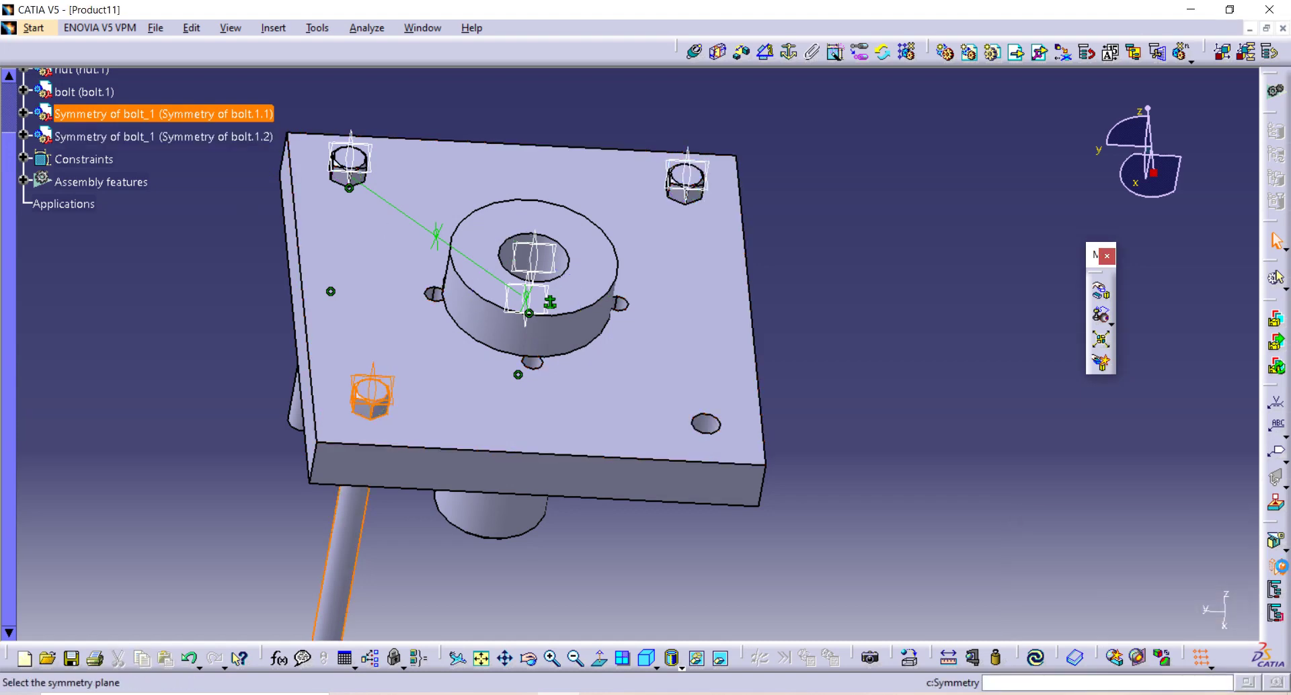
{"action": "left_click", "coordinate": [1276, 567]}
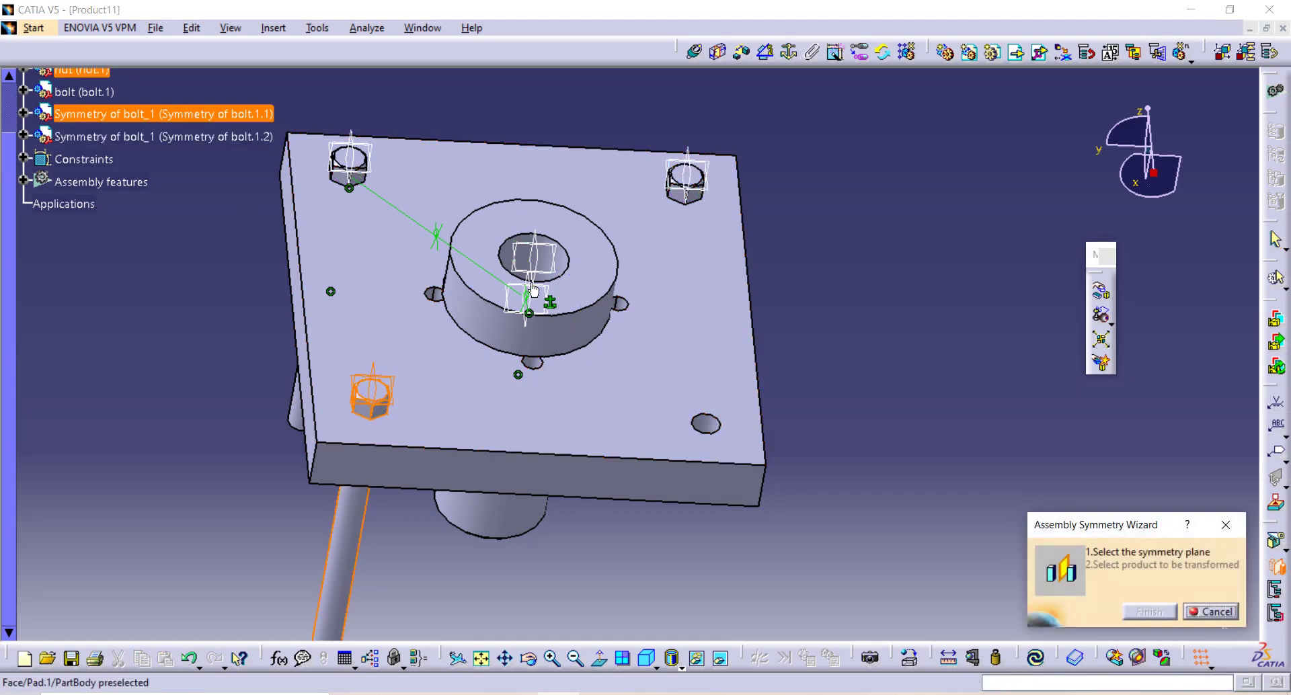
{"action": "left_click", "coordinate": [542, 266]}
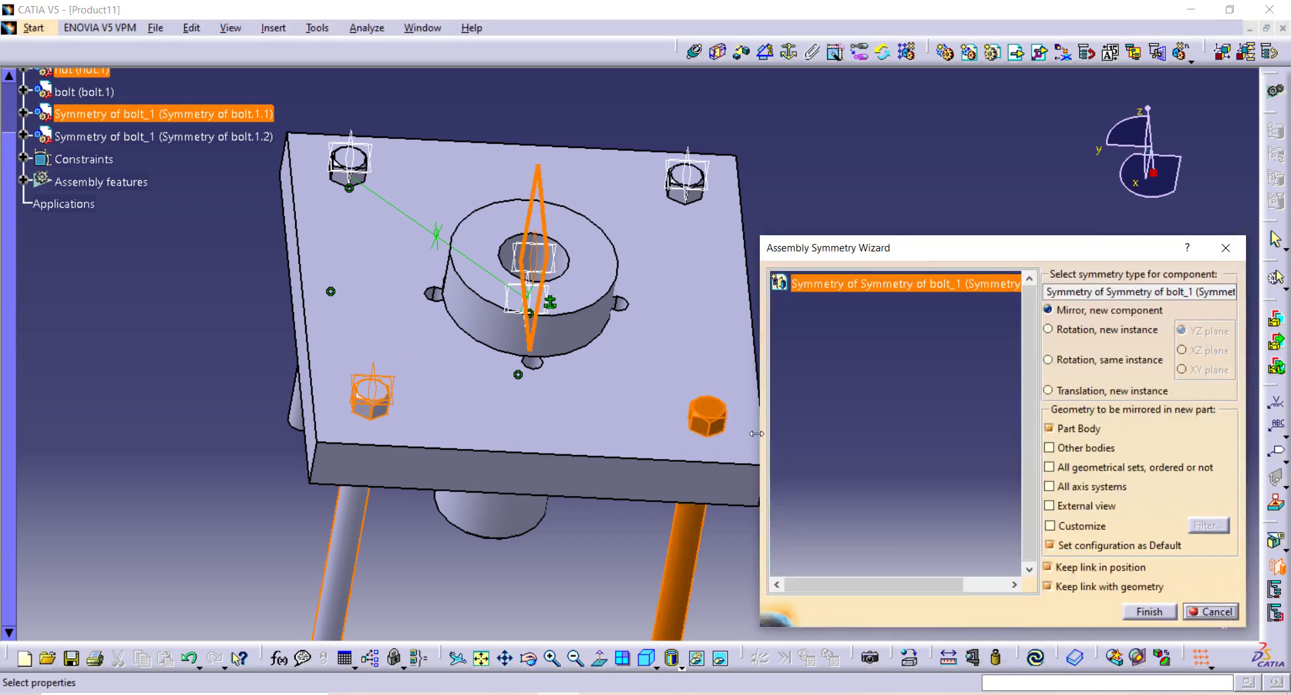
{"action": "left_click", "coordinate": [1148, 611]}
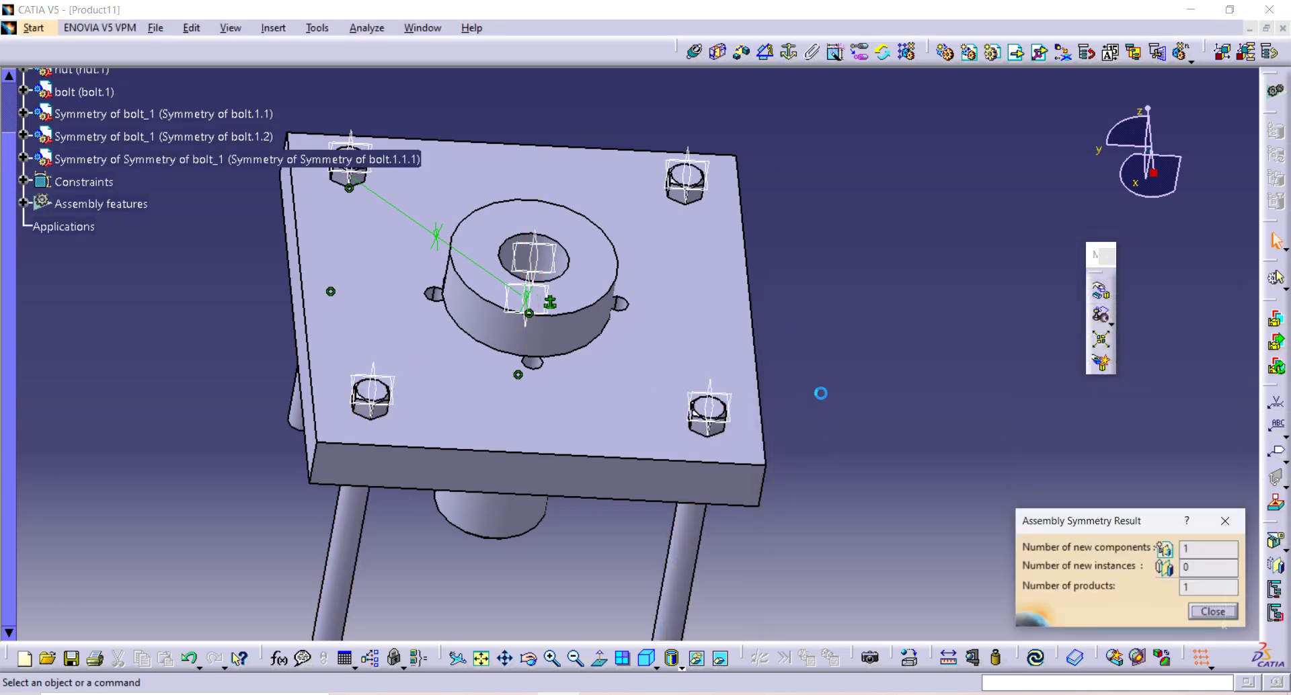
{"action": "middle_click_drag", "start_coordinate": [874, 458], "coordinate": [631, 437]}
{"action": "left_click", "coordinate": [1225, 524]}
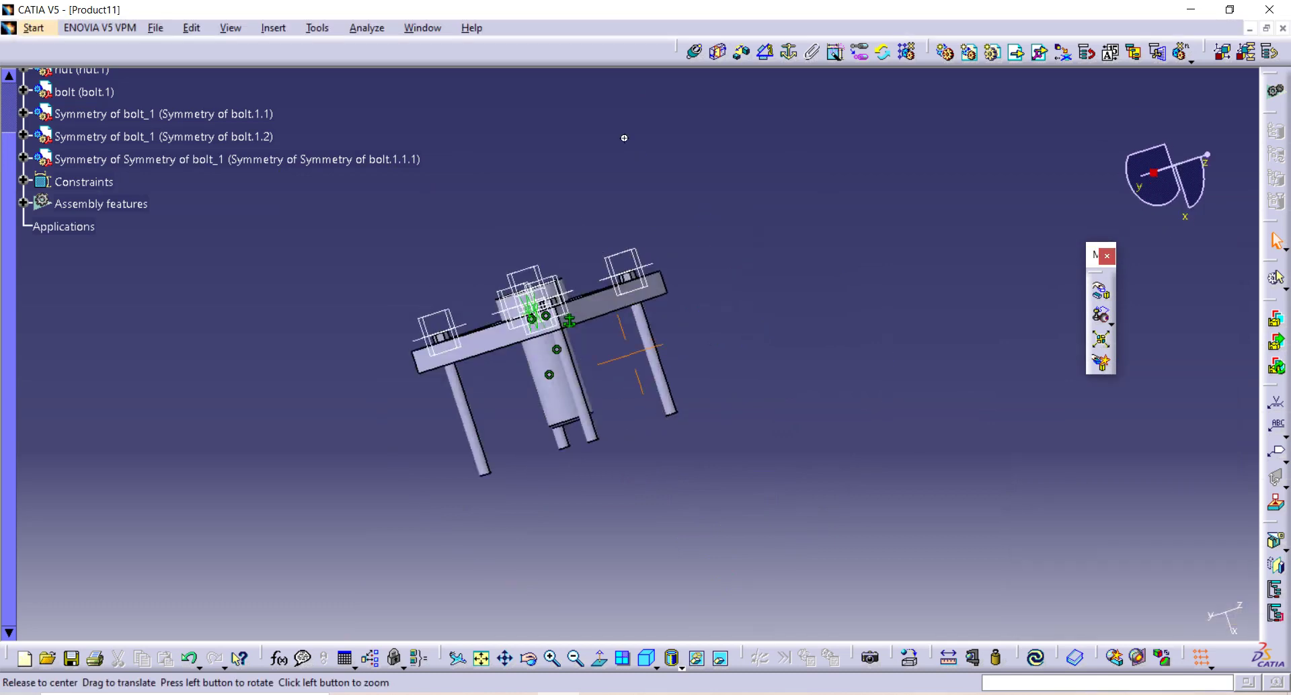
Step: Consult the Fixture Assembly PDF and insert the spacer part from the fixture assembly folder into Product11 as an existing component
{"action": "middle_click_drag", "start_coordinate": [685, 262], "coordinate": [688, 261]}
{"action": "left_click", "coordinate": [1017, 56]}
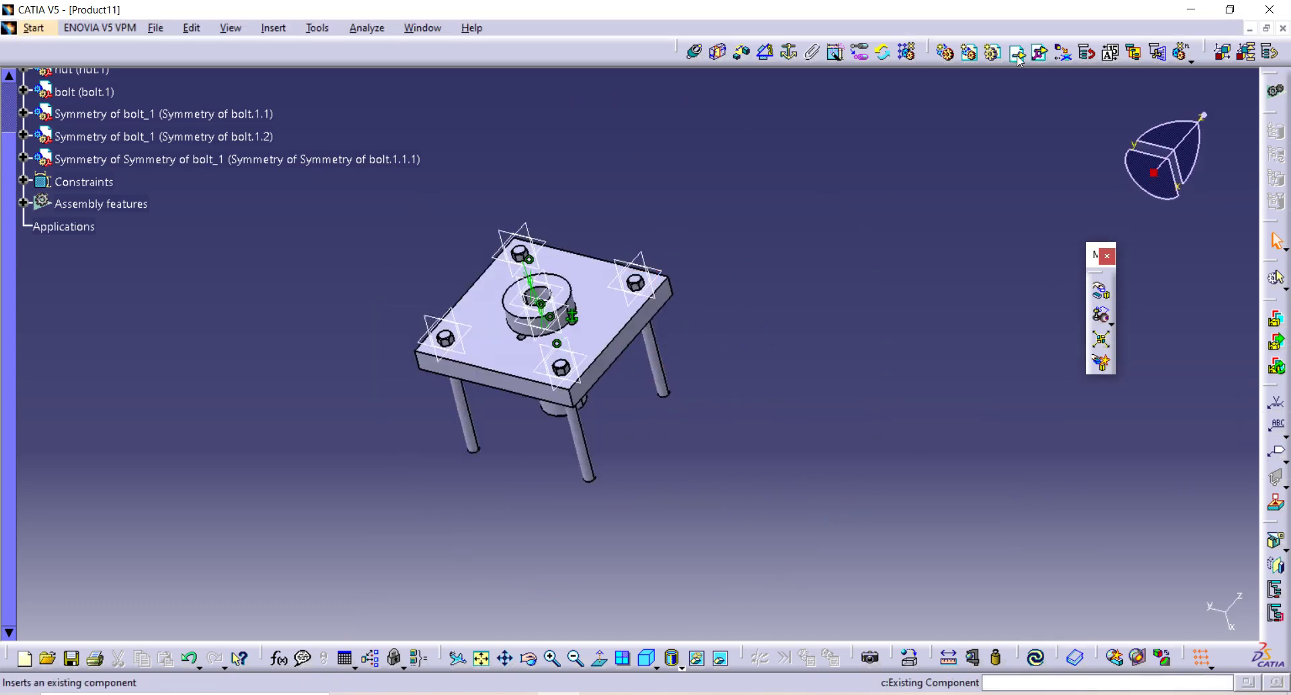
{"action": "left_click", "coordinate": [1016, 54]}
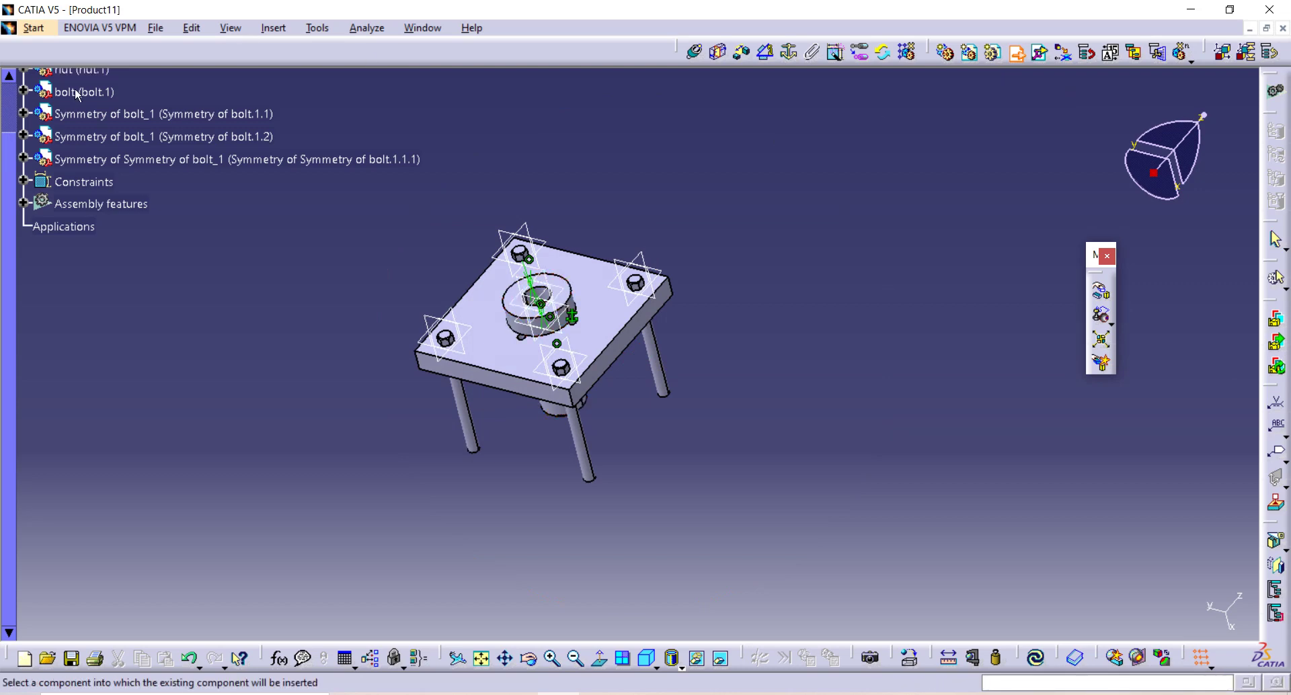
{"action": "left_click", "coordinate": [65, 139]}
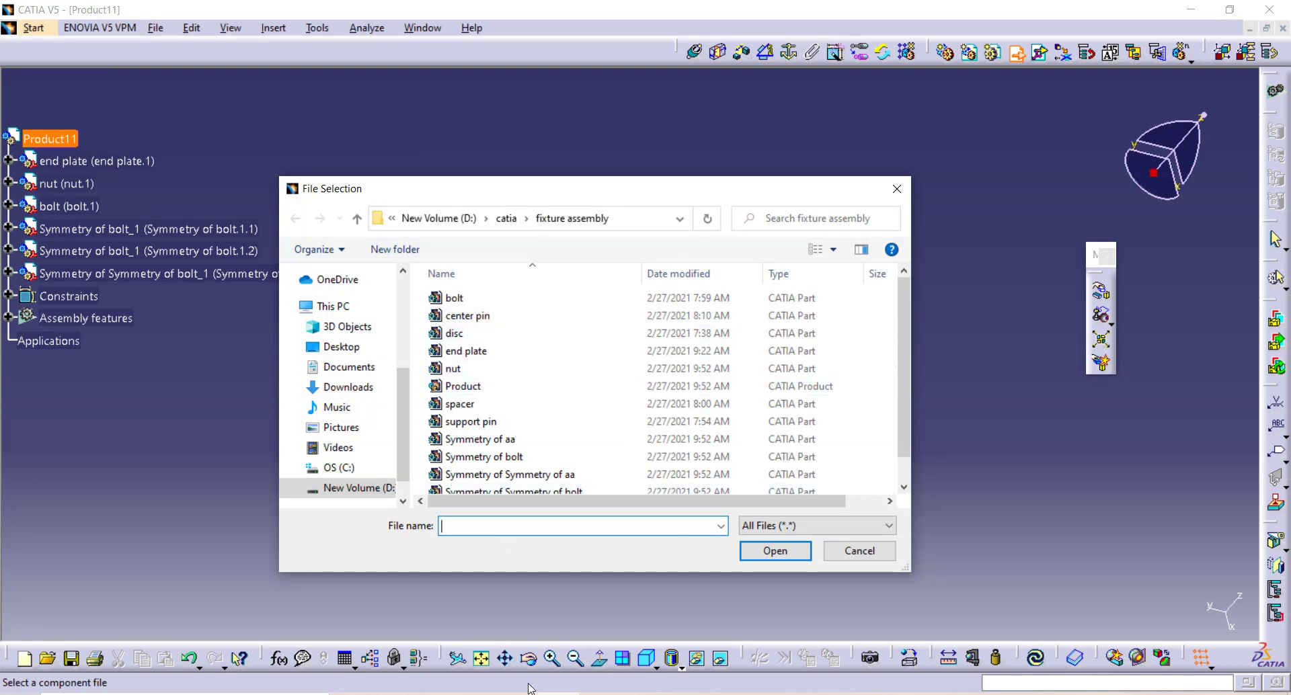
{"action": "key", "text": "alt+Tab"}
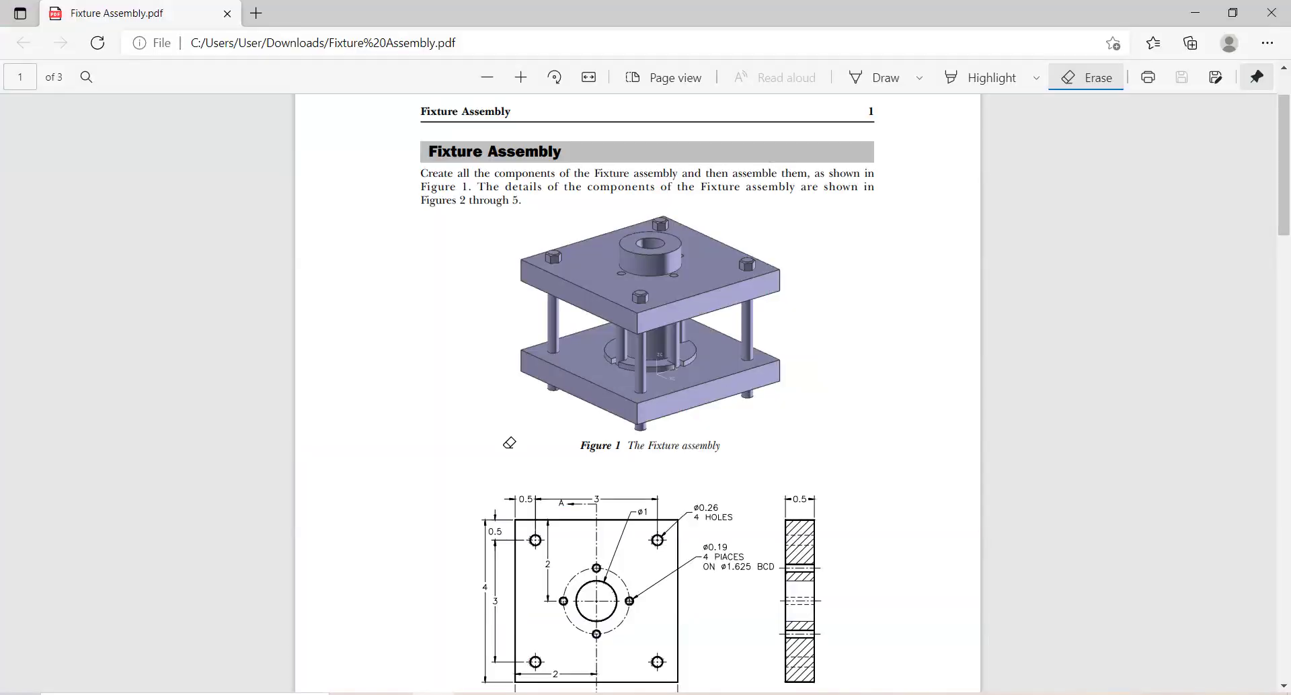
{"action": "scroll", "coordinate": [661, 341], "scroll_direction": "down", "scroll_amount": 1}
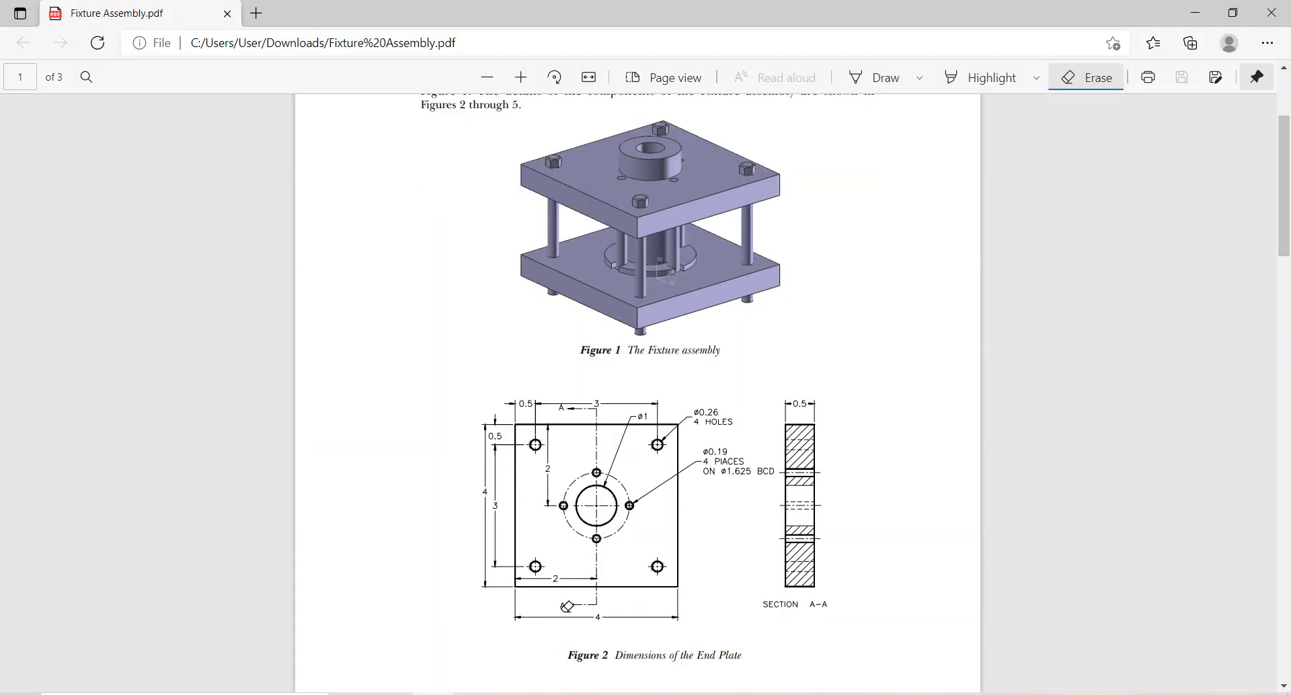
{"action": "key", "text": "alt+Tab"}
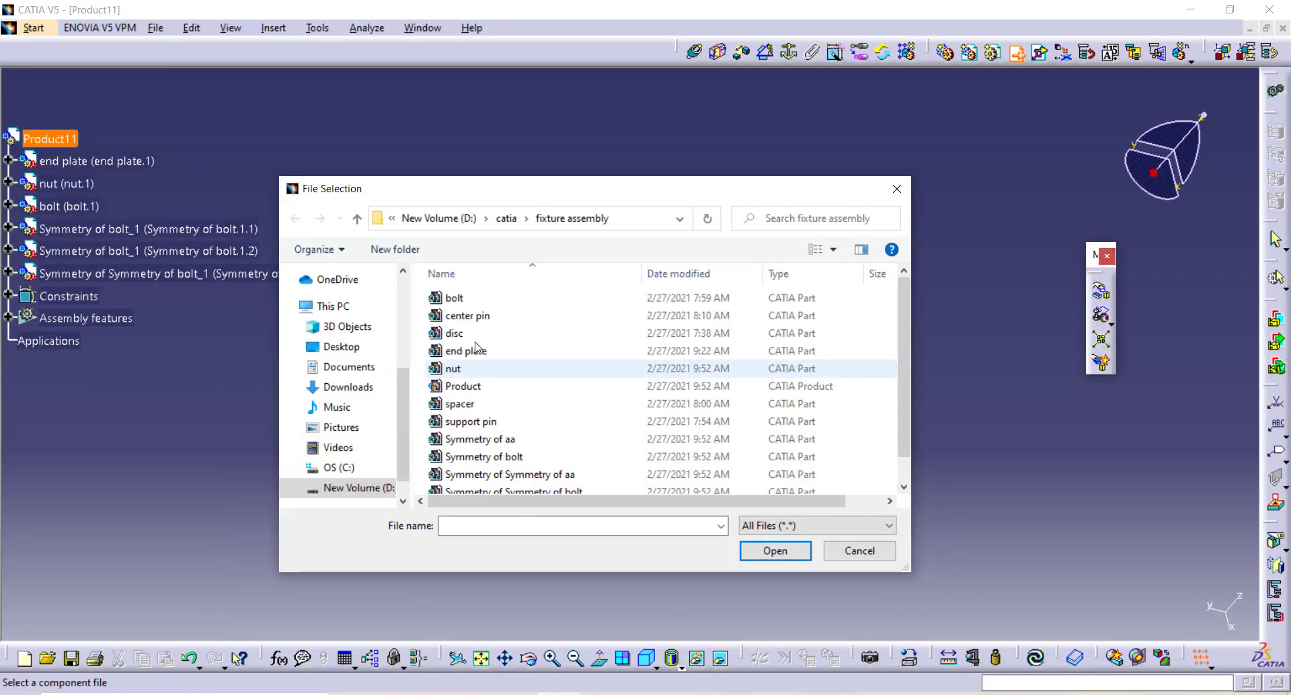
{"action": "left_click", "coordinate": [459, 404]}
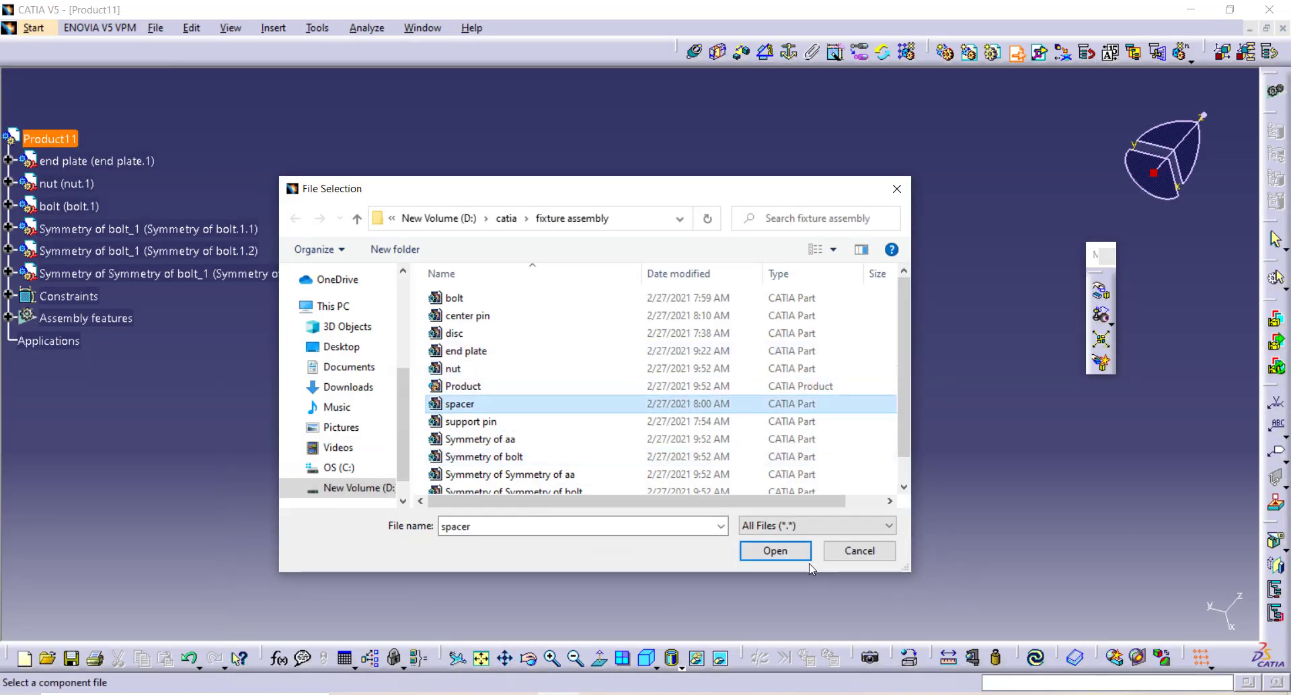
{"action": "left_click", "coordinate": [775, 551]}
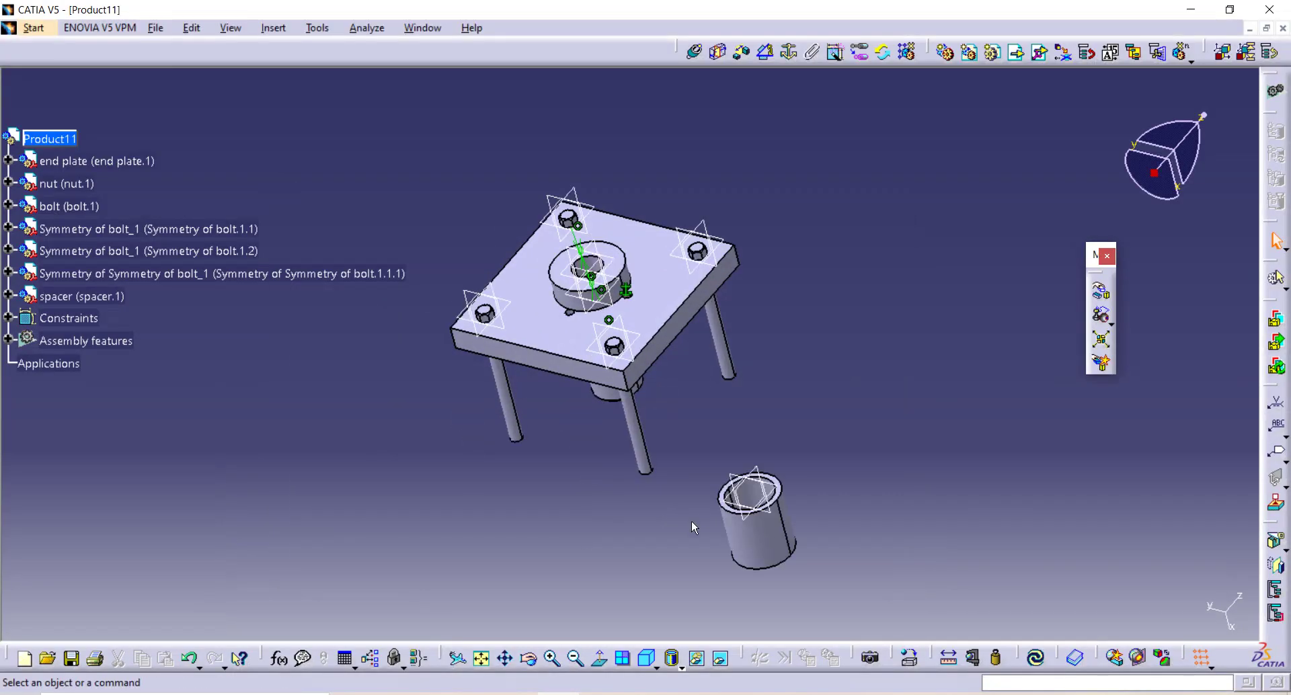
Step: Switch to the Fixture Assembly PDF and examine the spacer and center pin drawings and the assembly figure, then return to CATIA
{"action": "middle_click_drag", "start_coordinate": [691, 521], "coordinate": [624, 382]}
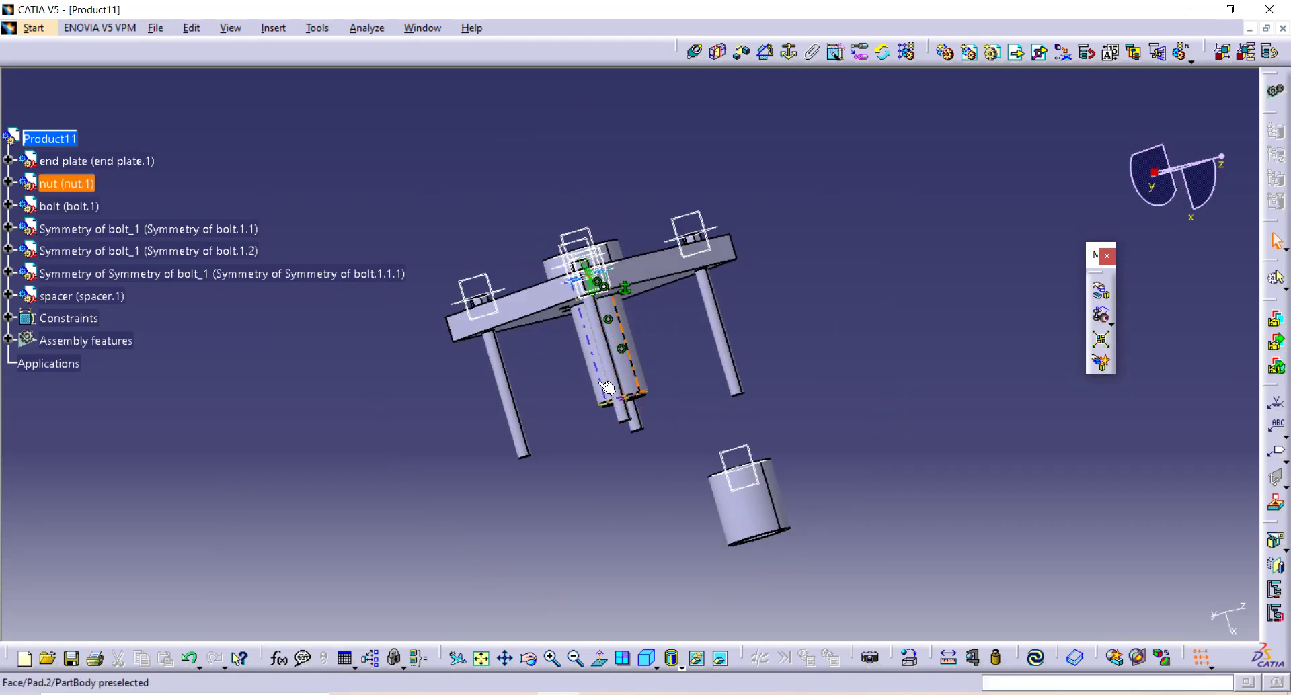
{"action": "key", "text": "alt+Tab"}
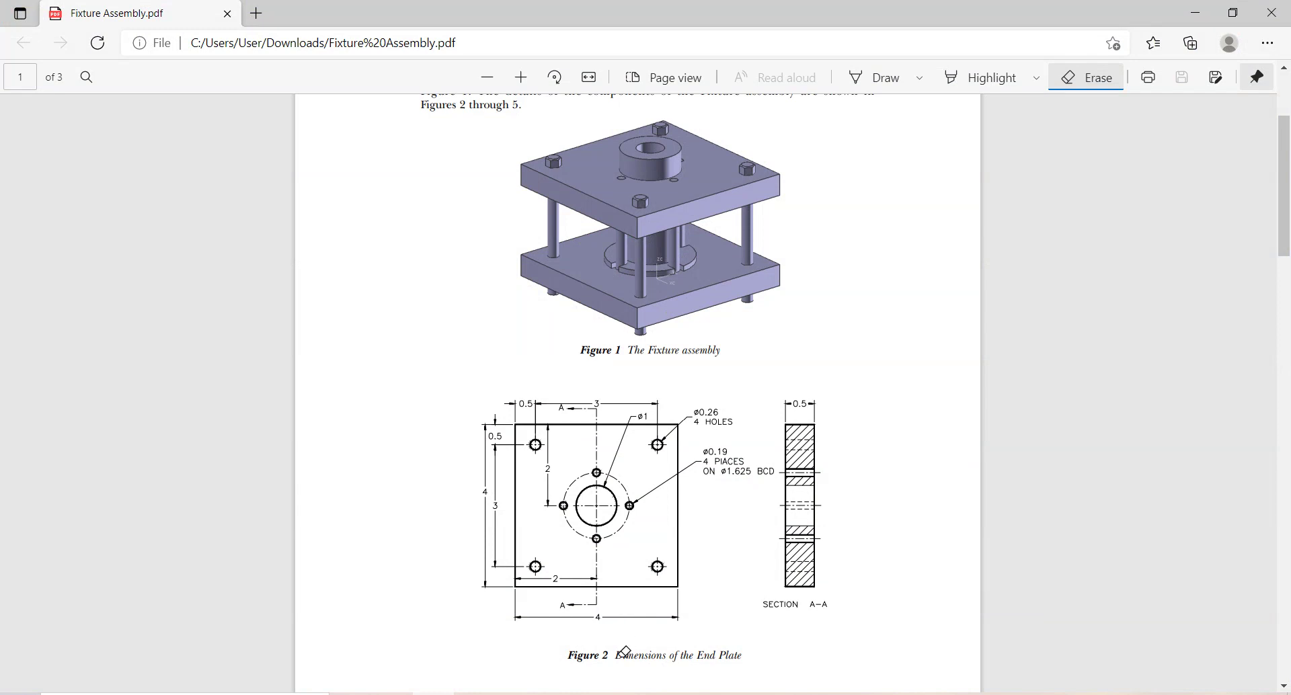
{"action": "scroll", "coordinate": [632, 605], "scroll_direction": "down", "scroll_amount": 20}
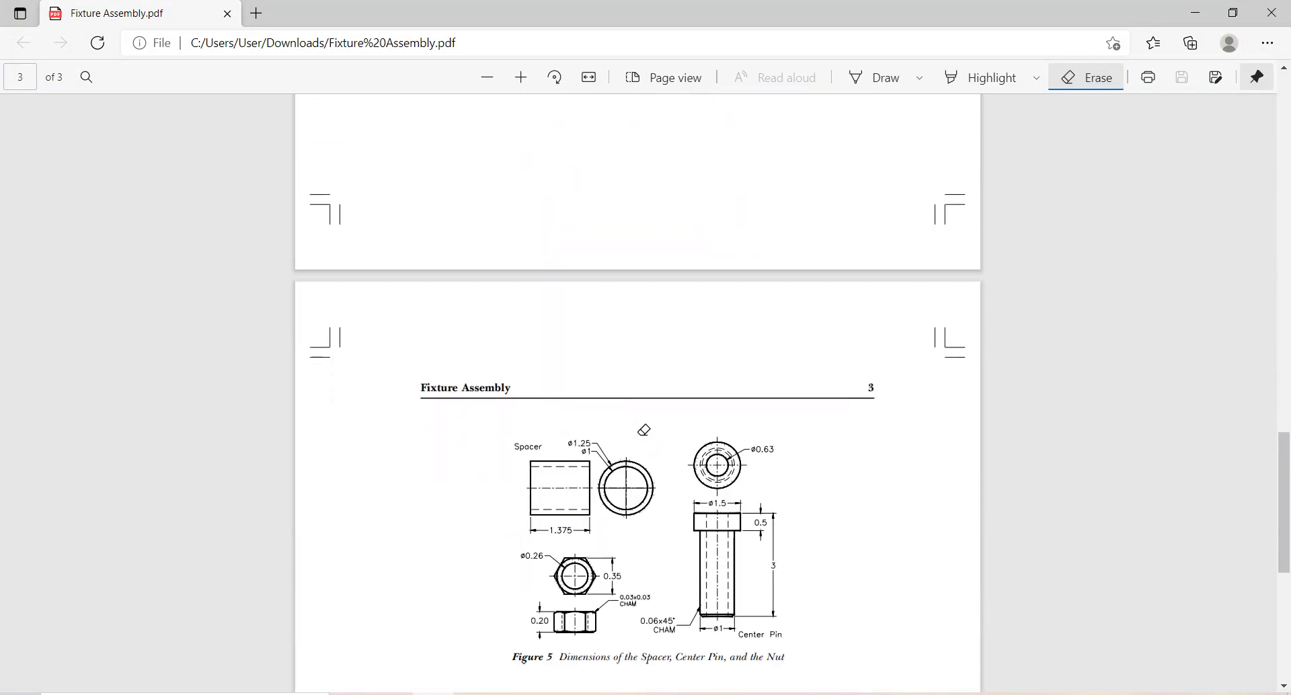
{"action": "scroll", "coordinate": [644, 430], "scroll_direction": "up", "scroll_amount": 20}
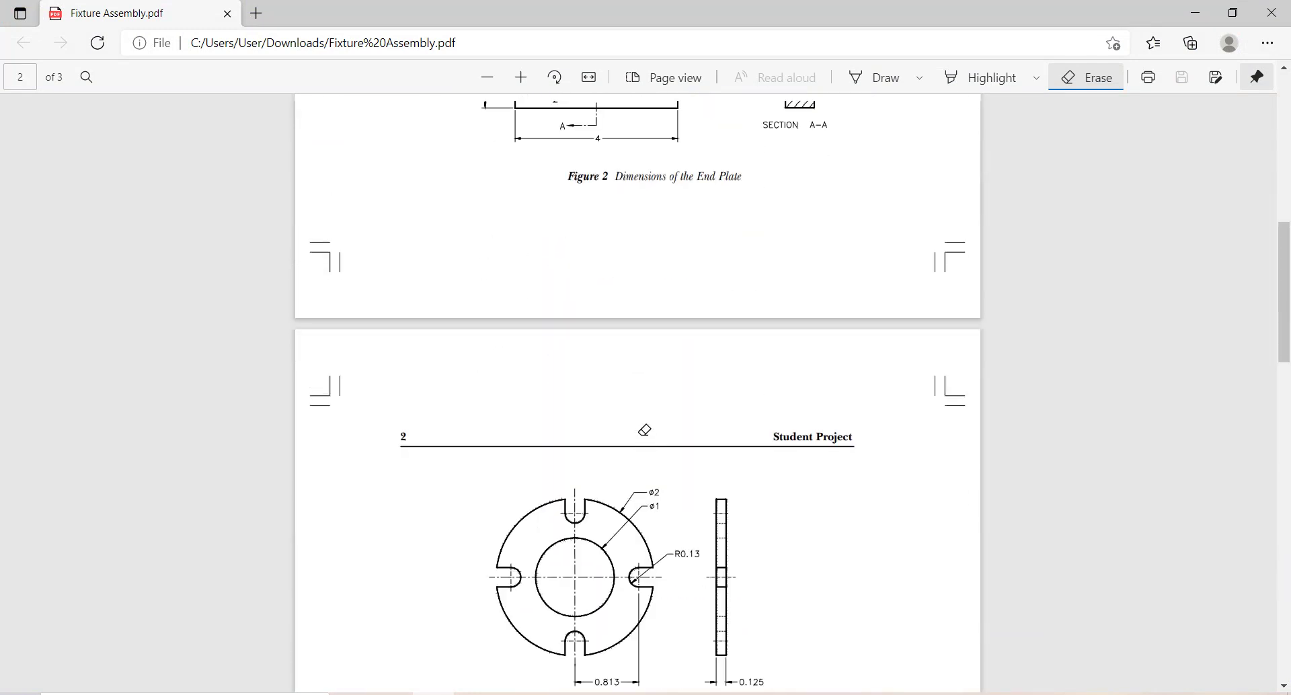
{"action": "scroll", "coordinate": [644, 429], "scroll_direction": "up", "scroll_amount": 3}
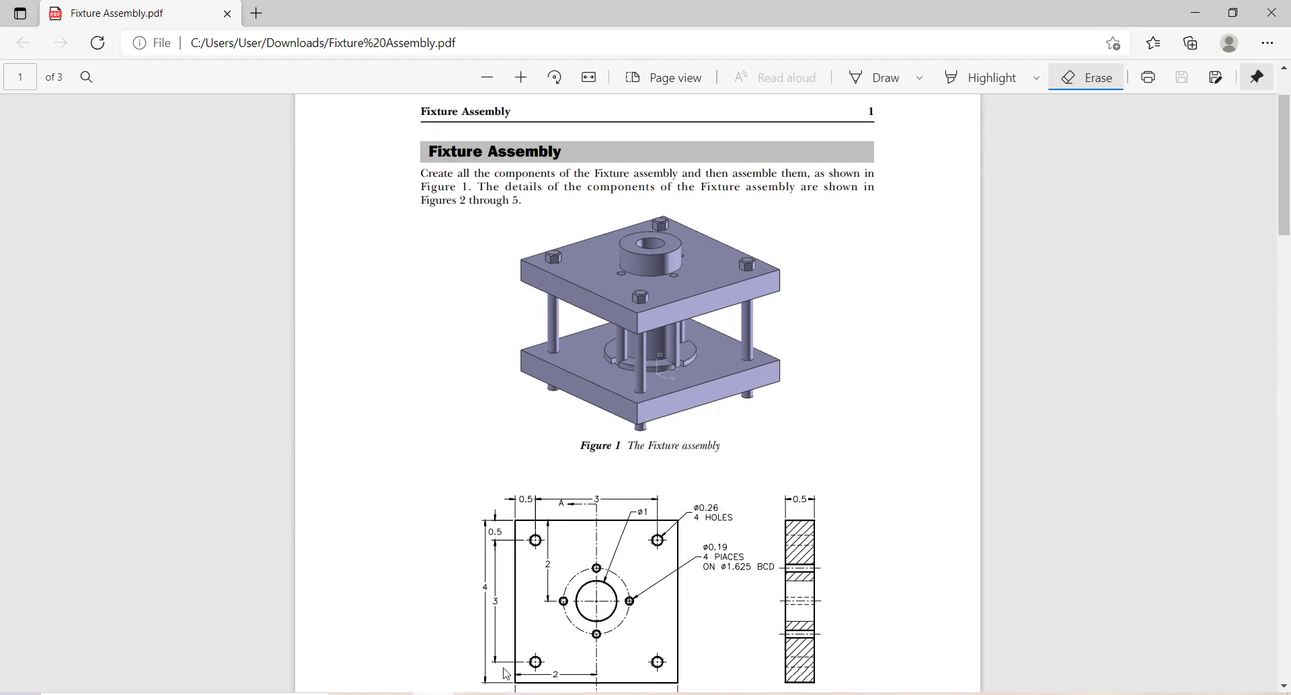
{"action": "left_click", "coordinate": [433, 693]}
Step: Add a coincidence constraint between the spacer's axis and the center pin's axis and update the assembly
{"action": "middle_click_drag", "start_coordinate": [796, 344], "coordinate": [747, 144]}
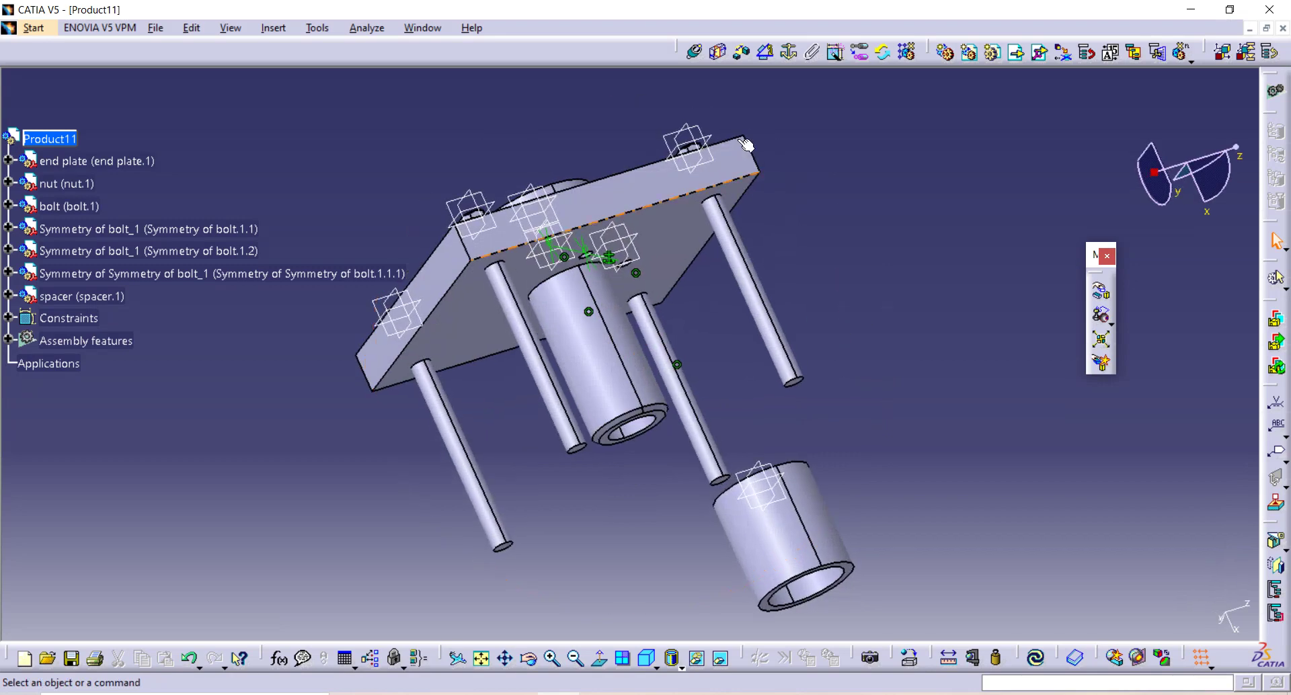
{"action": "left_click", "coordinate": [695, 54]}
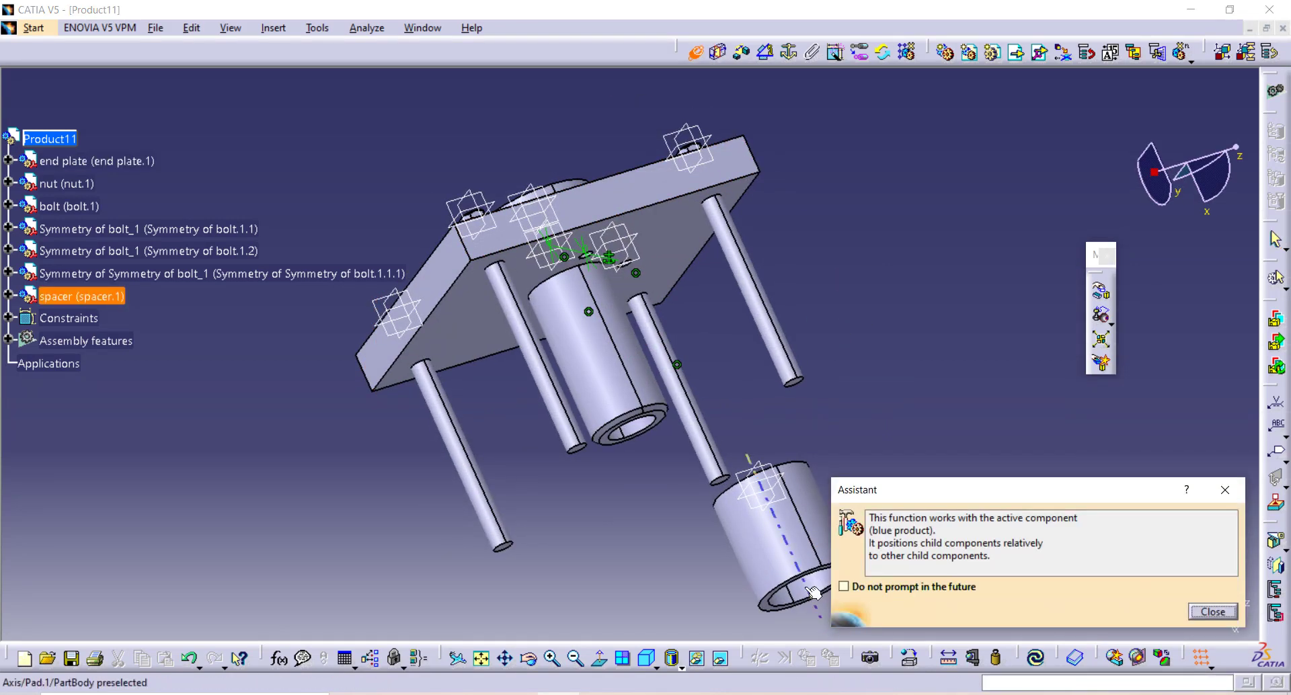
{"action": "left_click", "coordinate": [813, 593]}
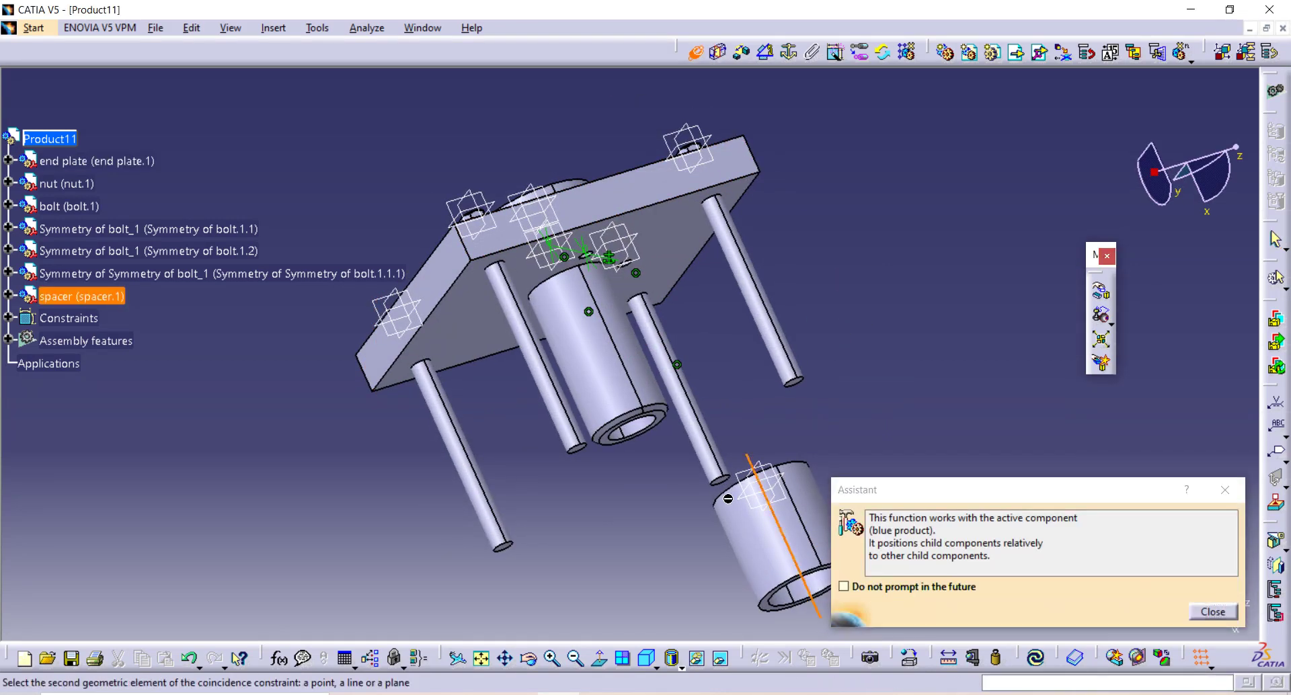
{"action": "left_click", "coordinate": [626, 433]}
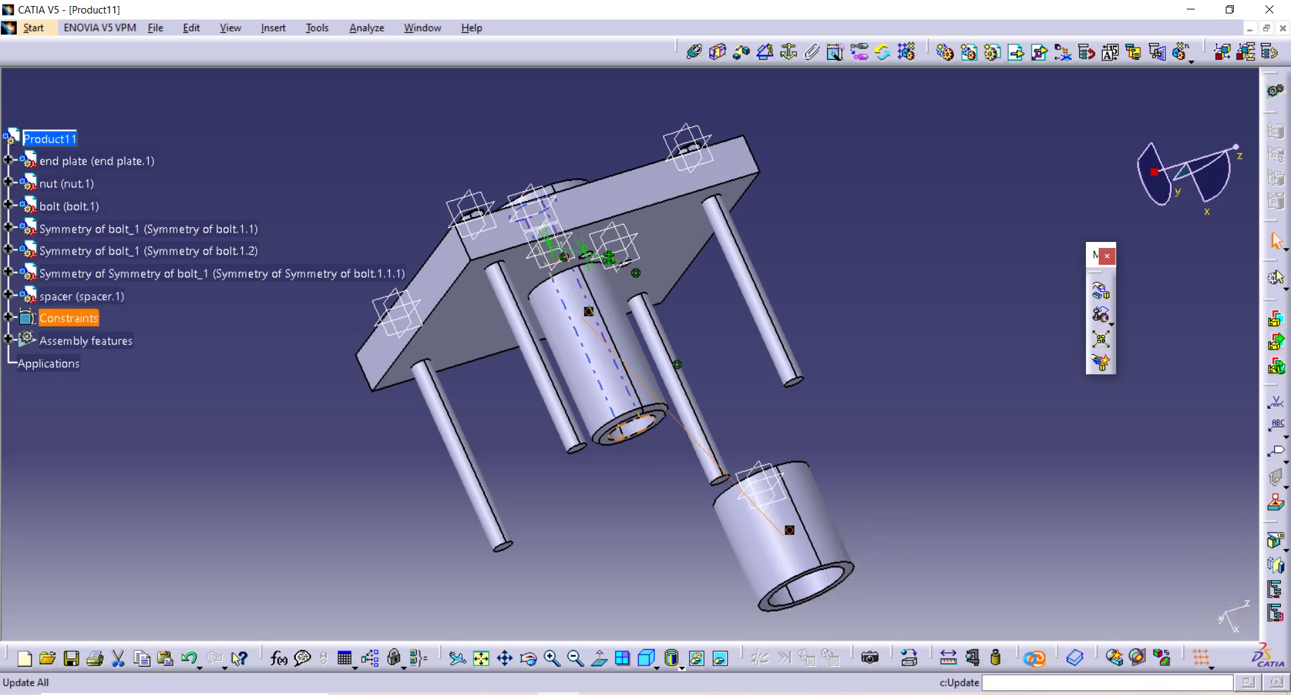
{"action": "left_click", "coordinate": [1036, 661]}
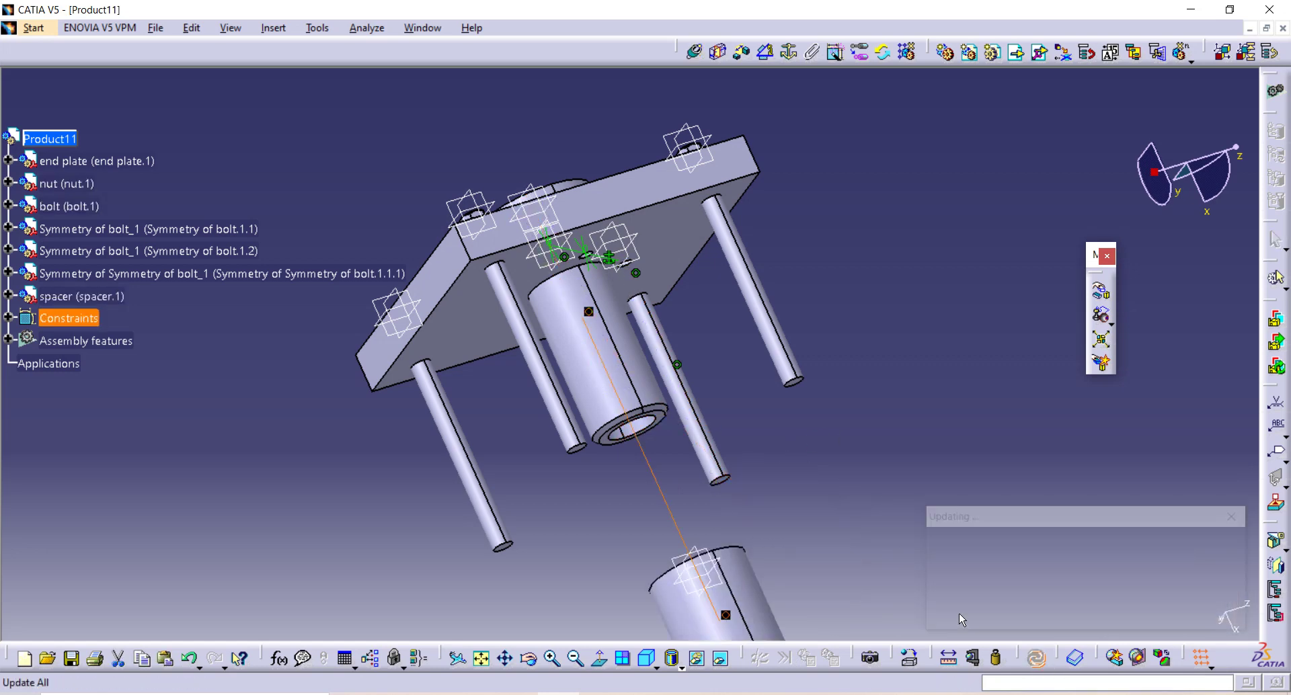
Step: Add an offset constraint that brings the spacer's end face against the end plate's inner face, and update the assembly
{"action": "left_click", "coordinate": [718, 54]}
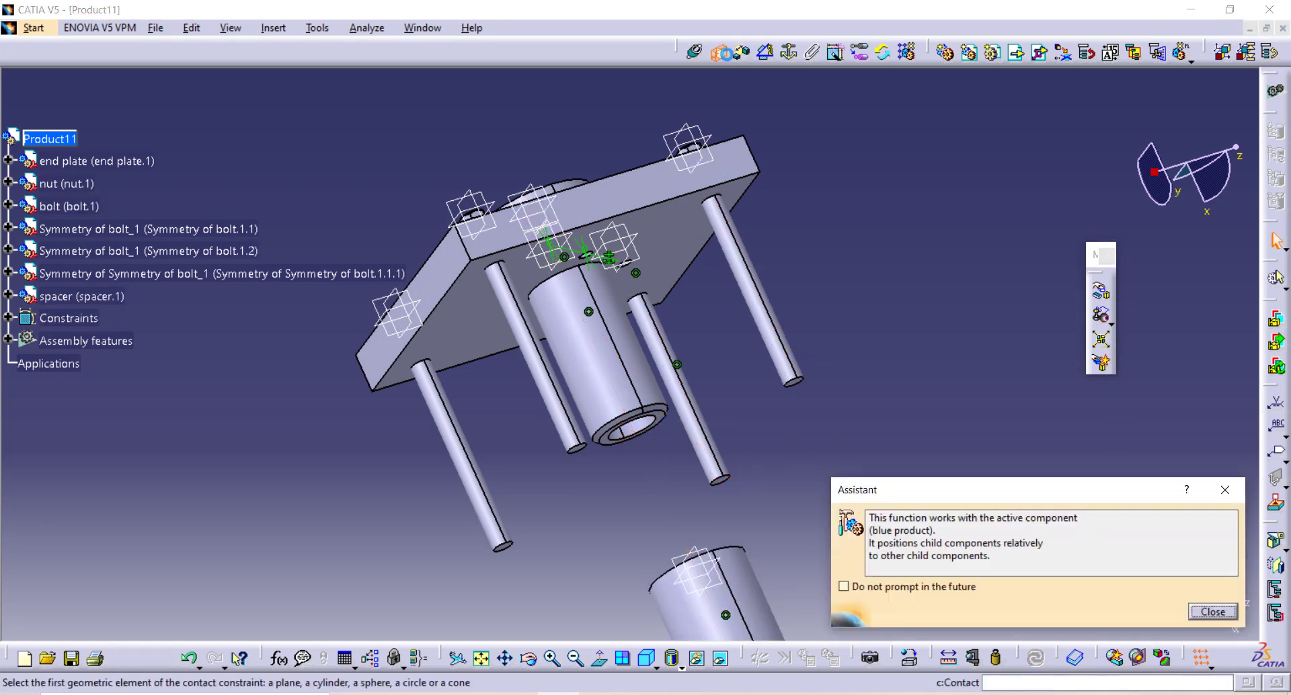
{"action": "left_click", "coordinate": [1225, 490]}
{"action": "left_click", "coordinate": [742, 53]}
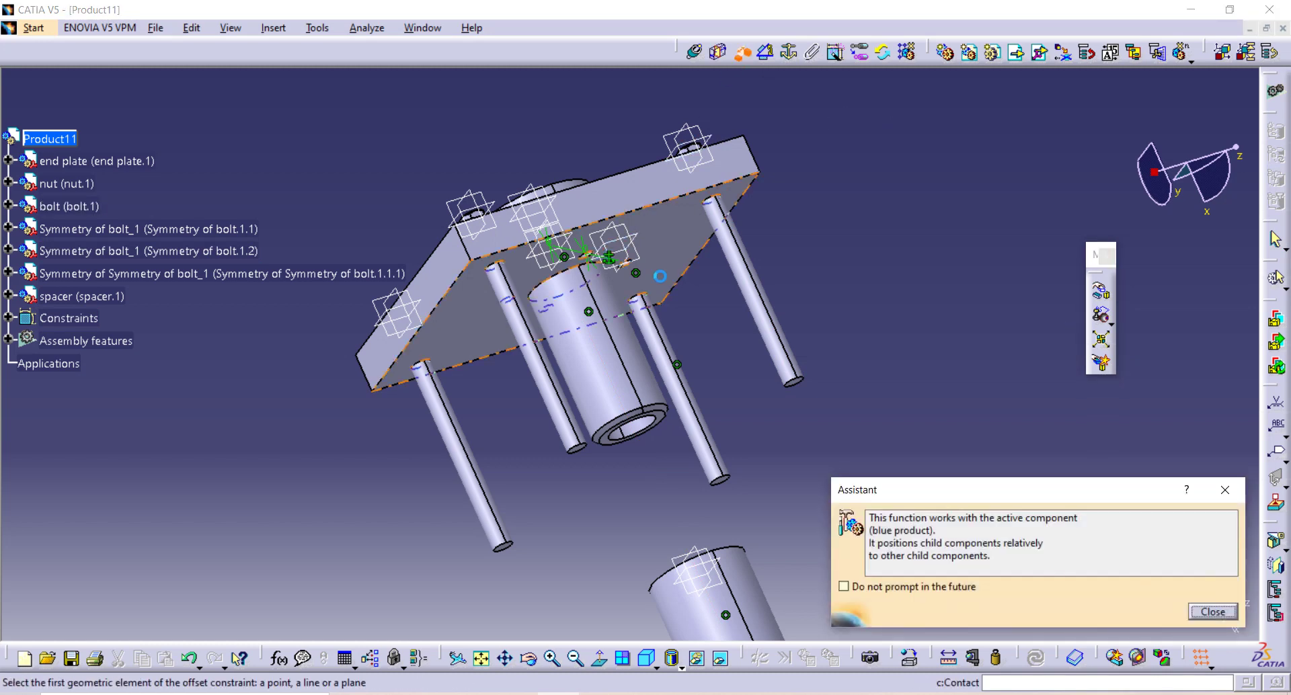
{"action": "left_click", "coordinate": [671, 258]}
{"action": "middle_click_drag", "start_coordinate": [810, 311], "coordinate": [560, 518]}
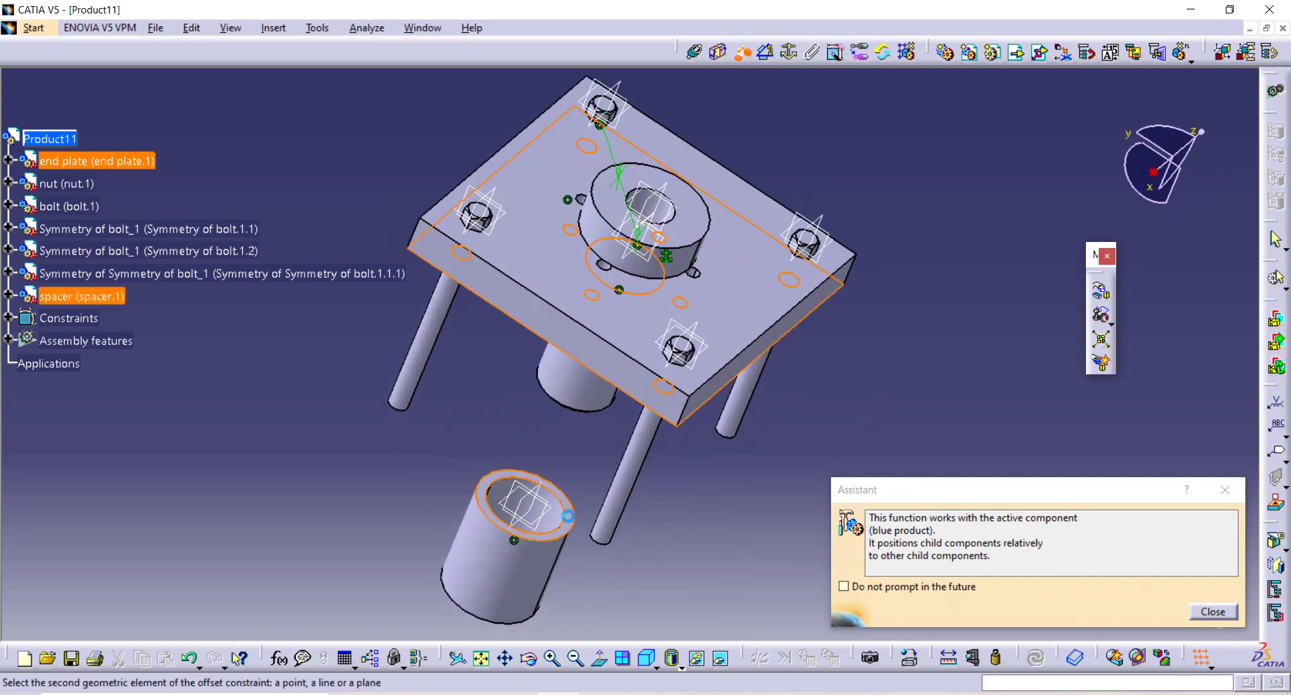
{"action": "left_click", "coordinate": [574, 515]}
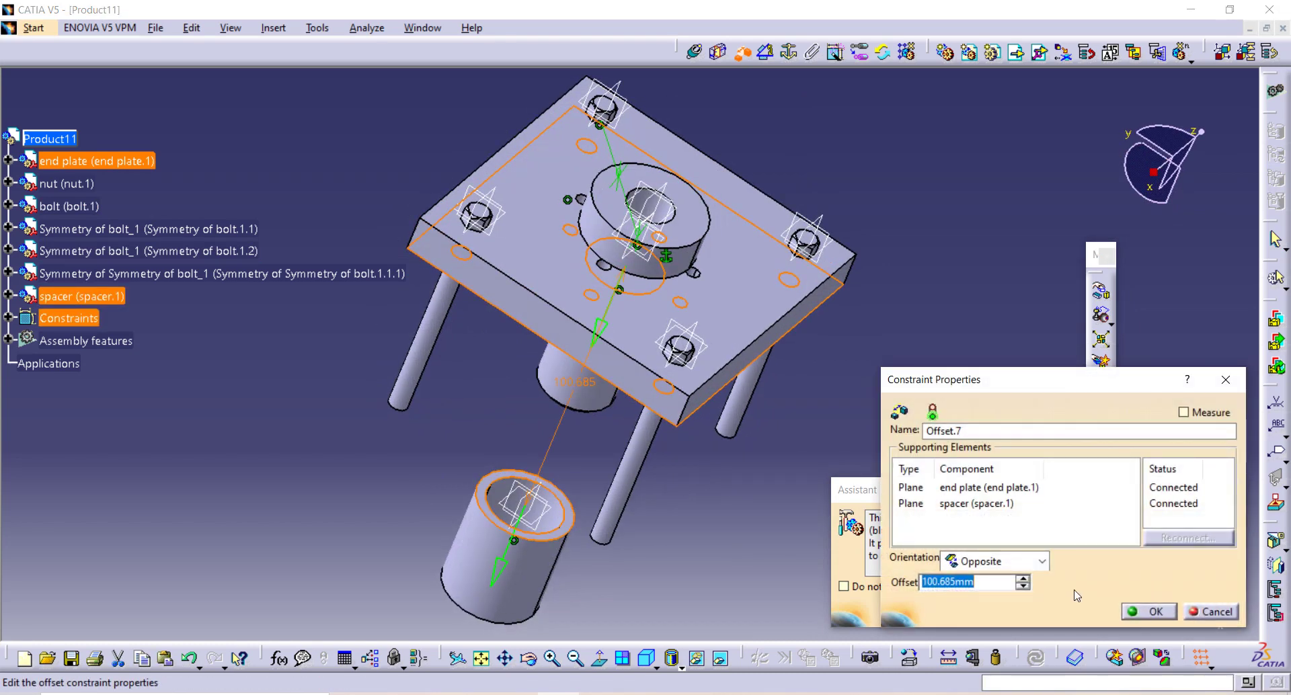
{"action": "left_click", "coordinate": [1150, 611]}
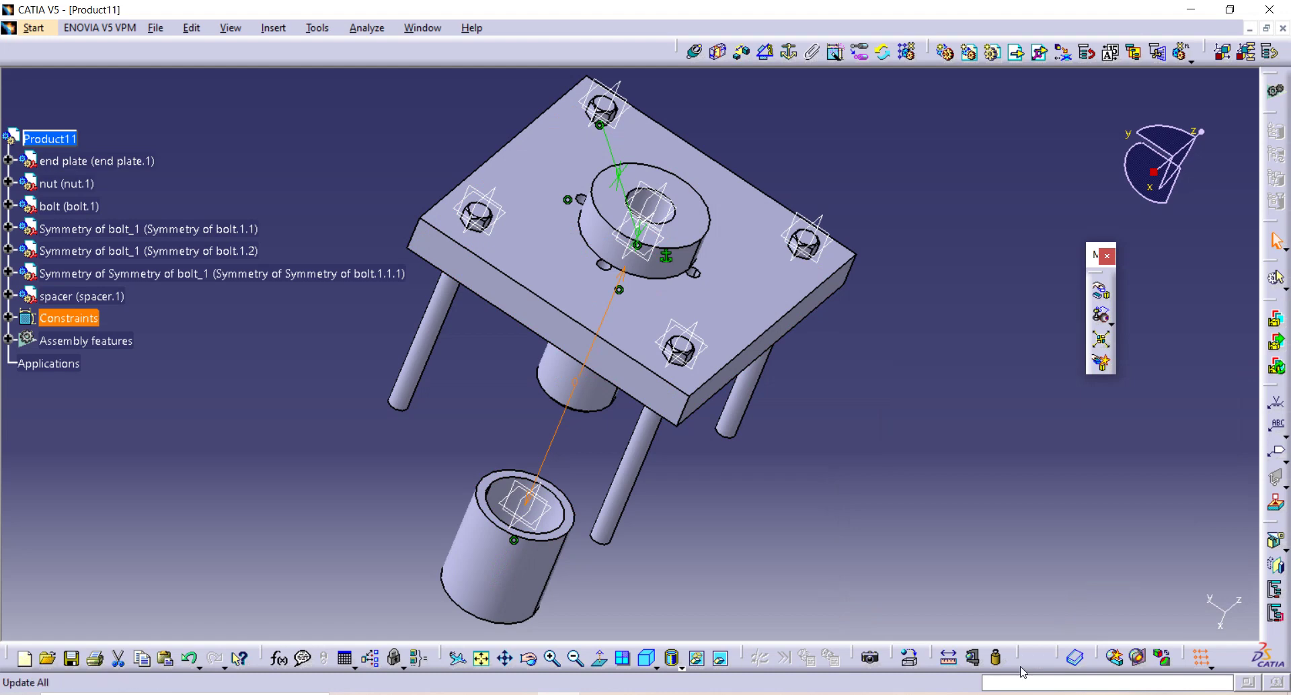
{"action": "left_click", "coordinate": [1038, 661]}
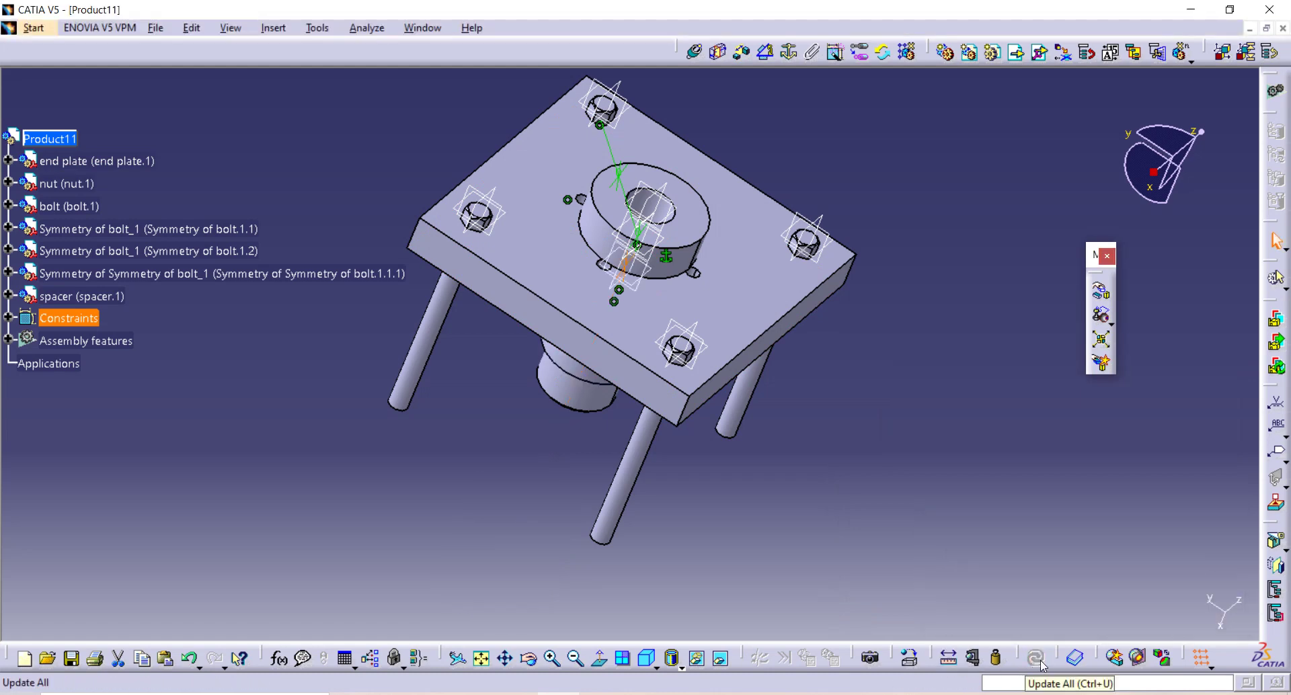
Step: Insert the disc part from the fixture assembly folder into Product11 as an existing component
{"action": "middle_click_drag", "start_coordinate": [771, 525], "coordinate": [679, 349]}
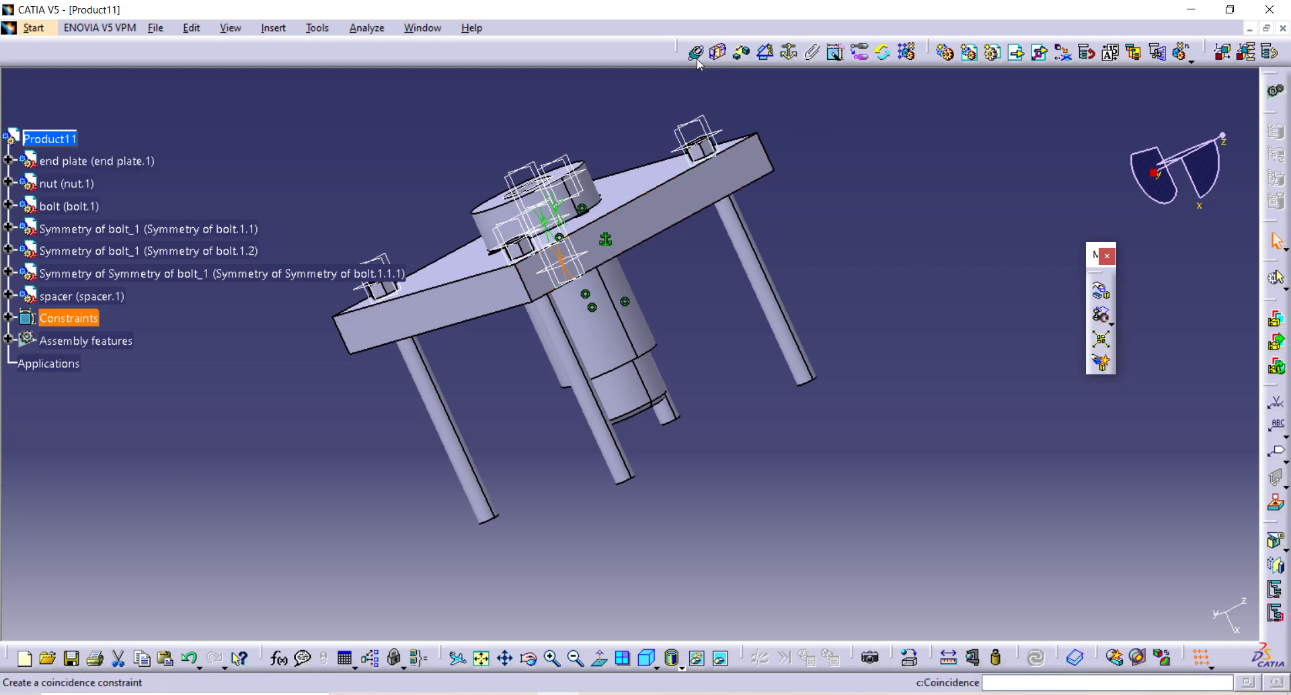
{"action": "left_click", "coordinate": [1016, 53]}
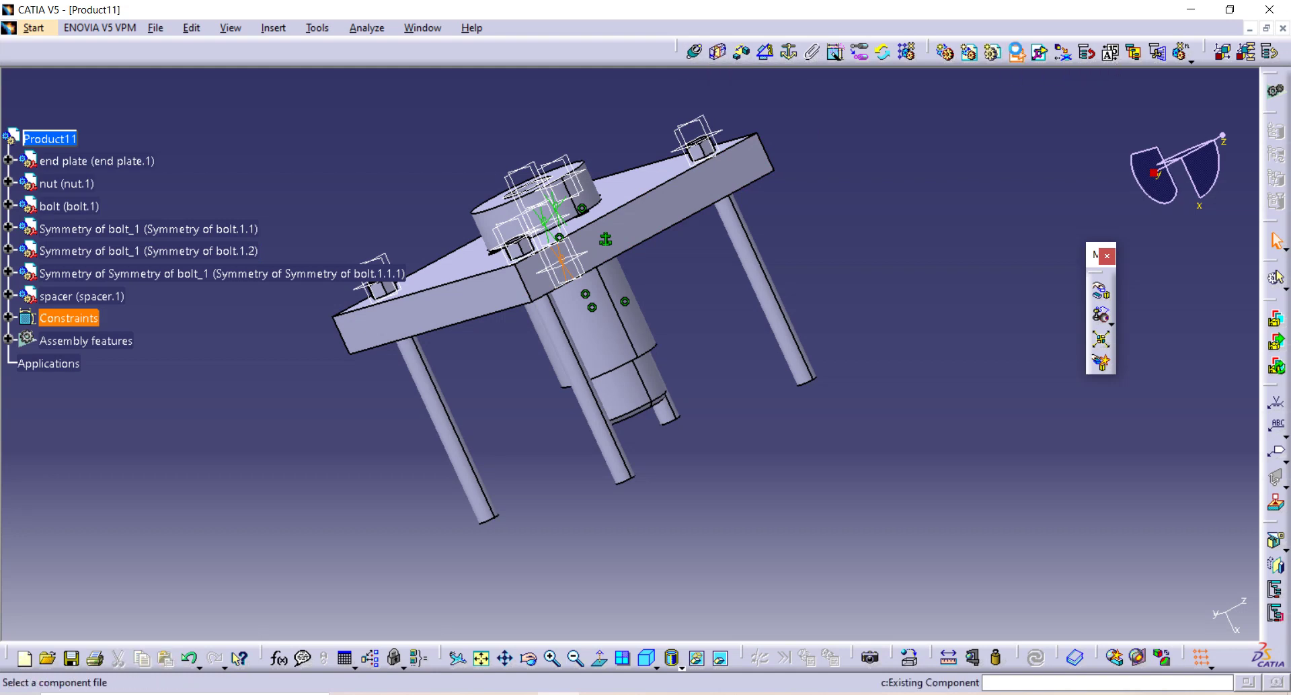
{"action": "left_click", "coordinate": [61, 138]}
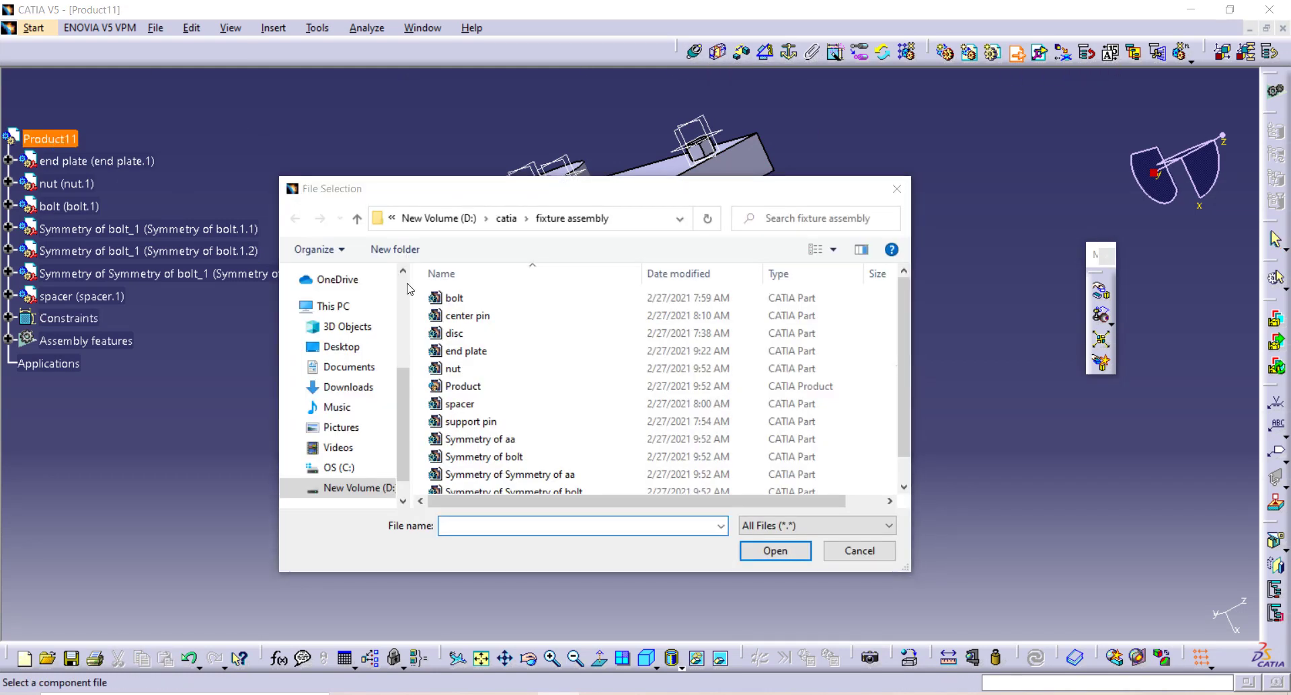
{"action": "left_click", "coordinate": [474, 334]}
{"action": "left_click", "coordinate": [775, 551]}
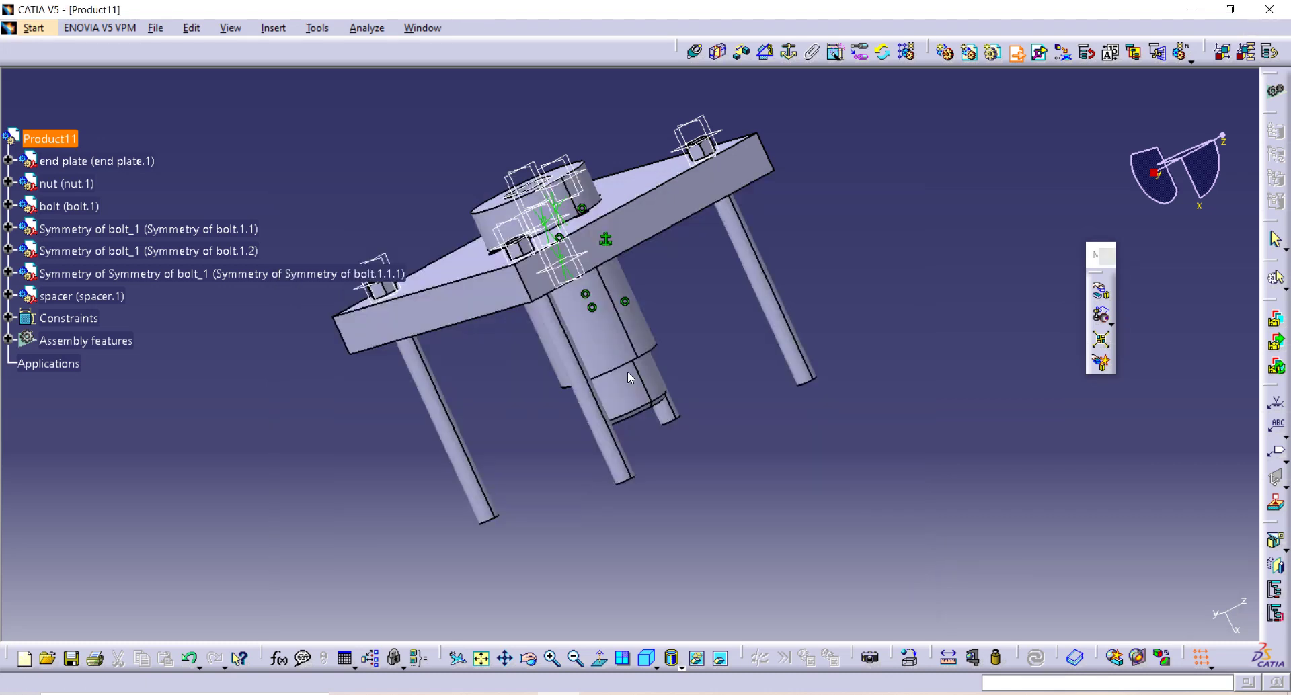
Step: Add a coincidence constraint between the center pin's axis and the axis of the disc's central hole
{"action": "middle_click_drag", "start_coordinate": [666, 468], "coordinate": [752, 568]}
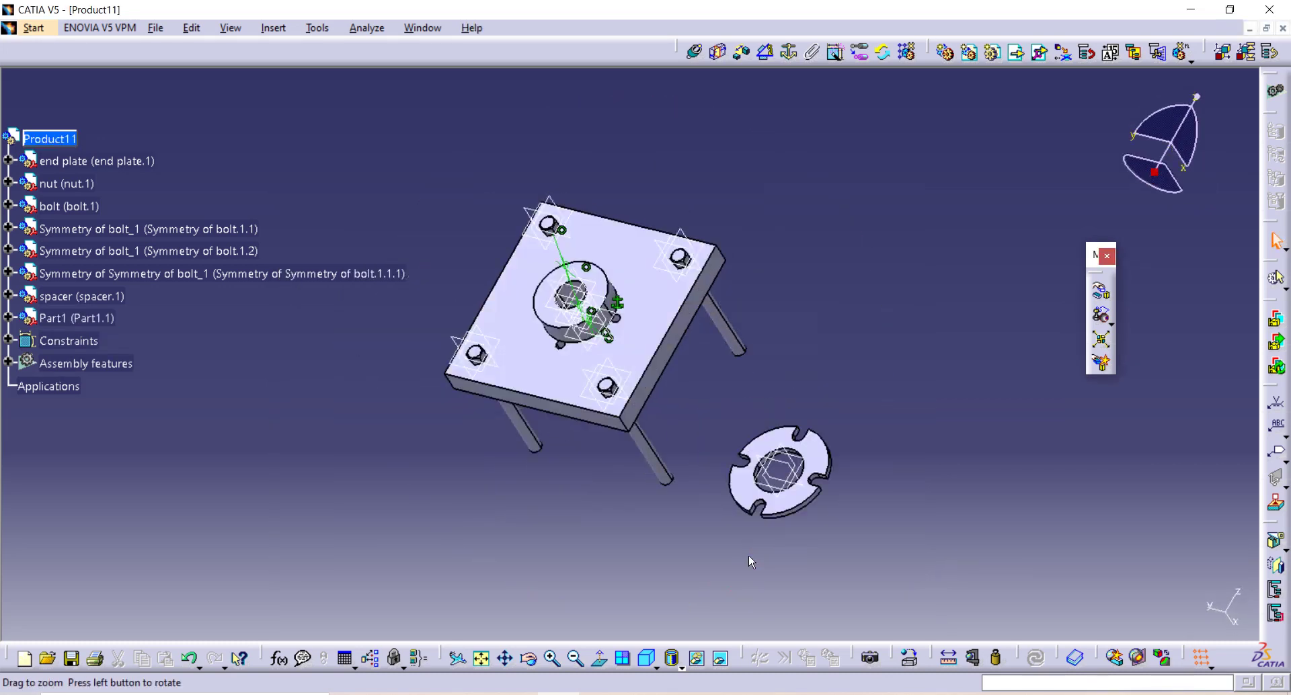
{"action": "left_click", "coordinate": [696, 52]}
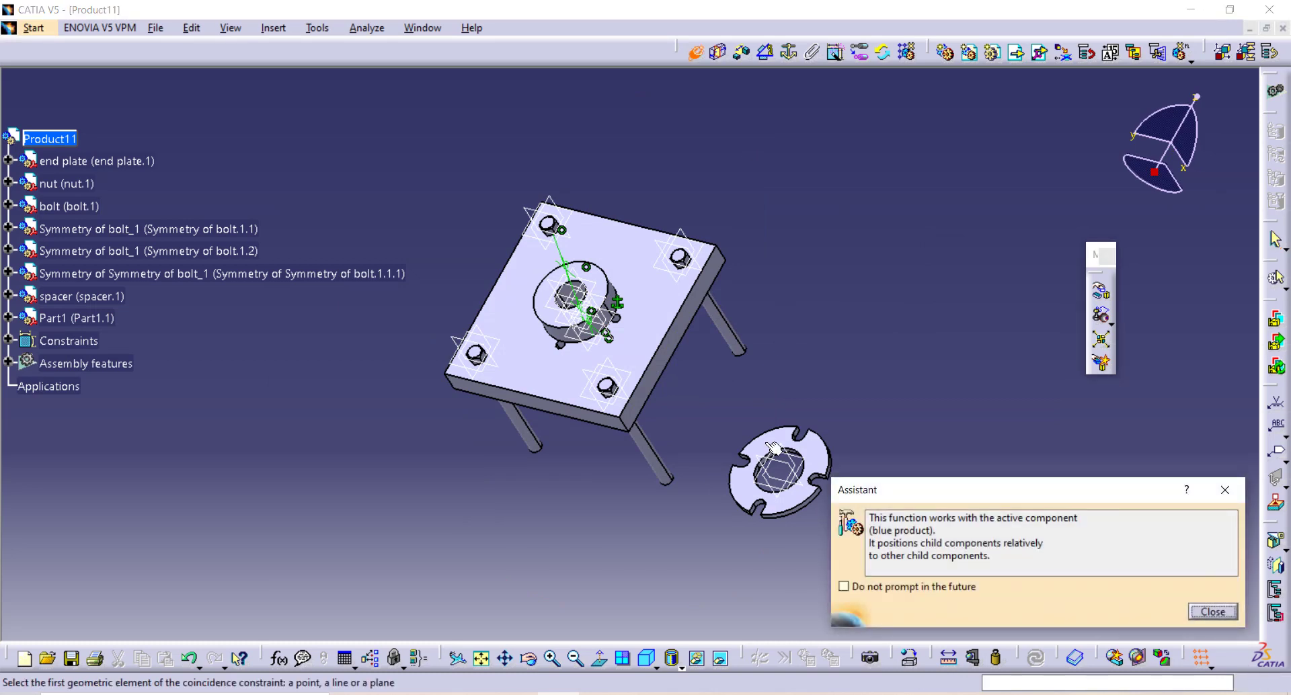
{"action": "middle_click_drag", "start_coordinate": [449, 381], "coordinate": [519, 274]}
{"action": "left_click", "coordinate": [628, 387]}
{"action": "middle_click_drag", "start_coordinate": [668, 503], "coordinate": [493, 102]}
{"action": "scroll", "coordinate": [700, 523], "scroll_direction": "down", "scroll_amount": 1}
{"action": "middle_click_drag", "start_coordinate": [825, 493], "coordinate": [796, 481]}
{"action": "middle_click_drag", "start_coordinate": [789, 430], "coordinate": [910, 513]}
{"action": "middle_click_drag", "start_coordinate": [851, 403], "coordinate": [713, 250]}
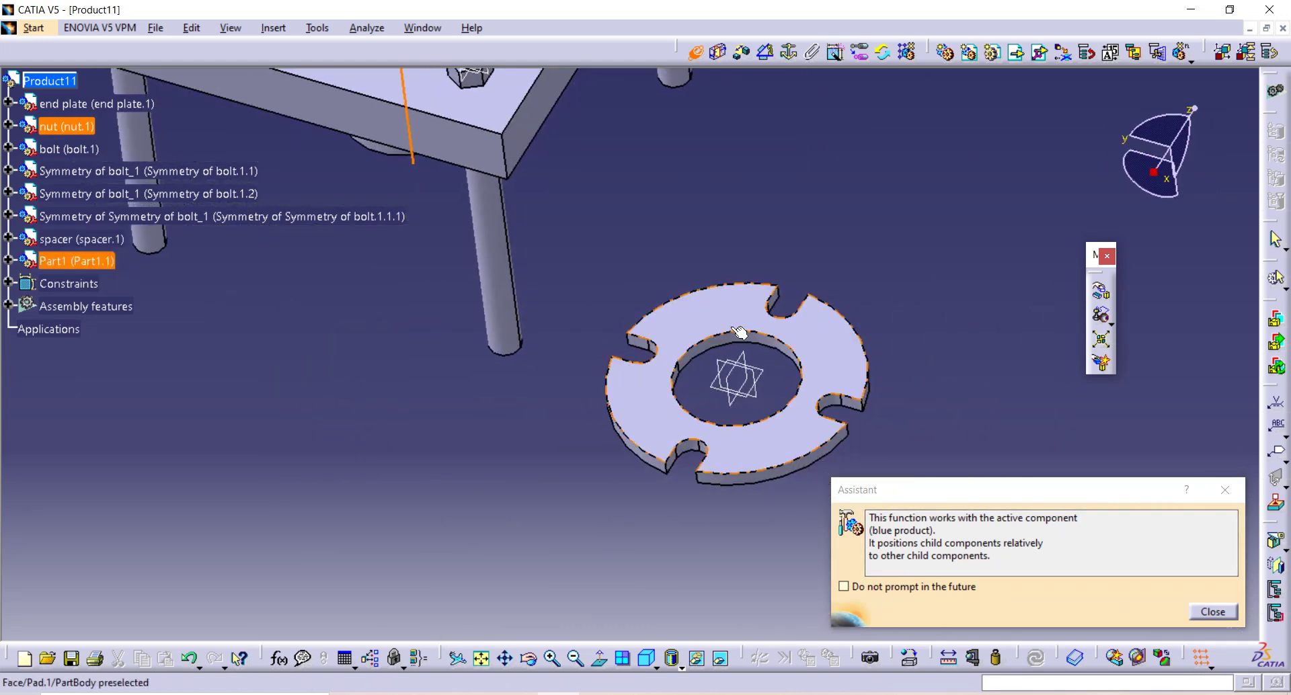
{"action": "middle_click_drag", "start_coordinate": [845, 382], "coordinate": [761, 389]}
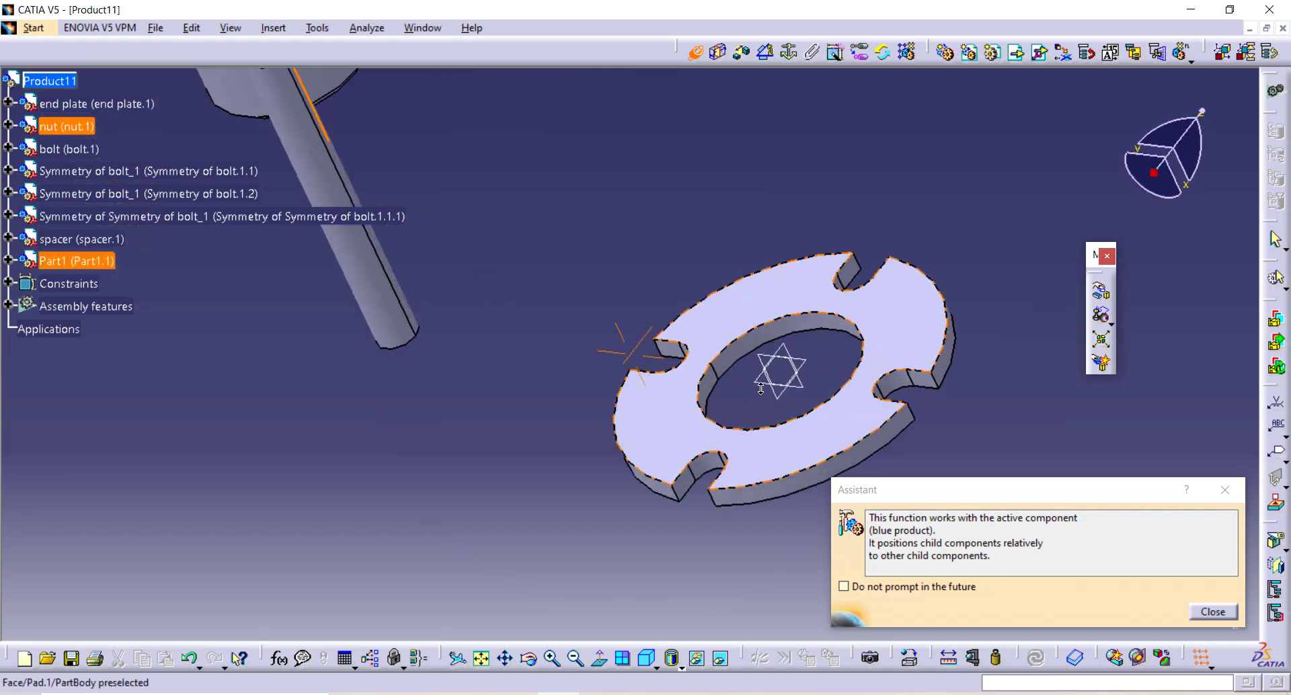
{"action": "left_click", "coordinate": [755, 345]}
Step: Add a 0 mm offset constraint between the spacer's free end face and the disc's face, and update the assembly
{"action": "middle_click_drag", "start_coordinate": [680, 254], "coordinate": [679, 376]}
{"action": "middle_click_drag", "start_coordinate": [758, 202], "coordinate": [655, 88]}
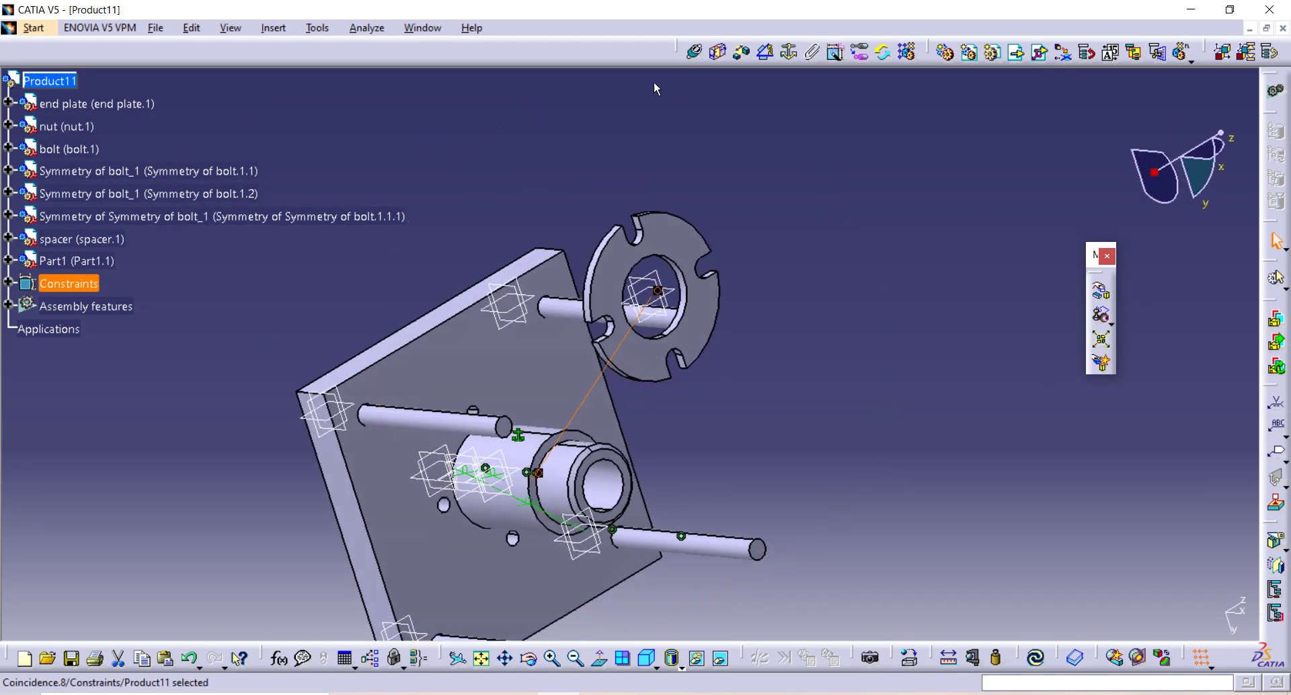
{"action": "left_click", "coordinate": [742, 54]}
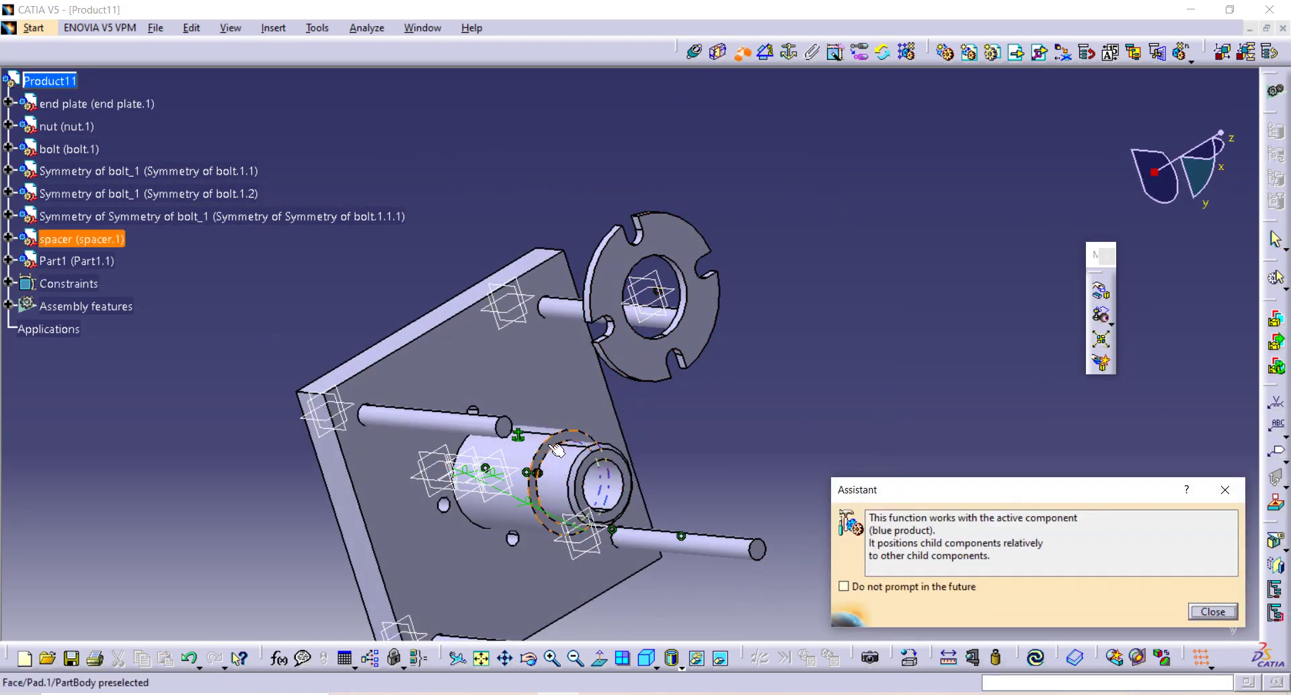
{"action": "left_click", "coordinate": [559, 465]}
{"action": "middle_click_drag", "start_coordinate": [559, 465], "coordinate": [834, 426]}
{"action": "left_click", "coordinate": [706, 322]}
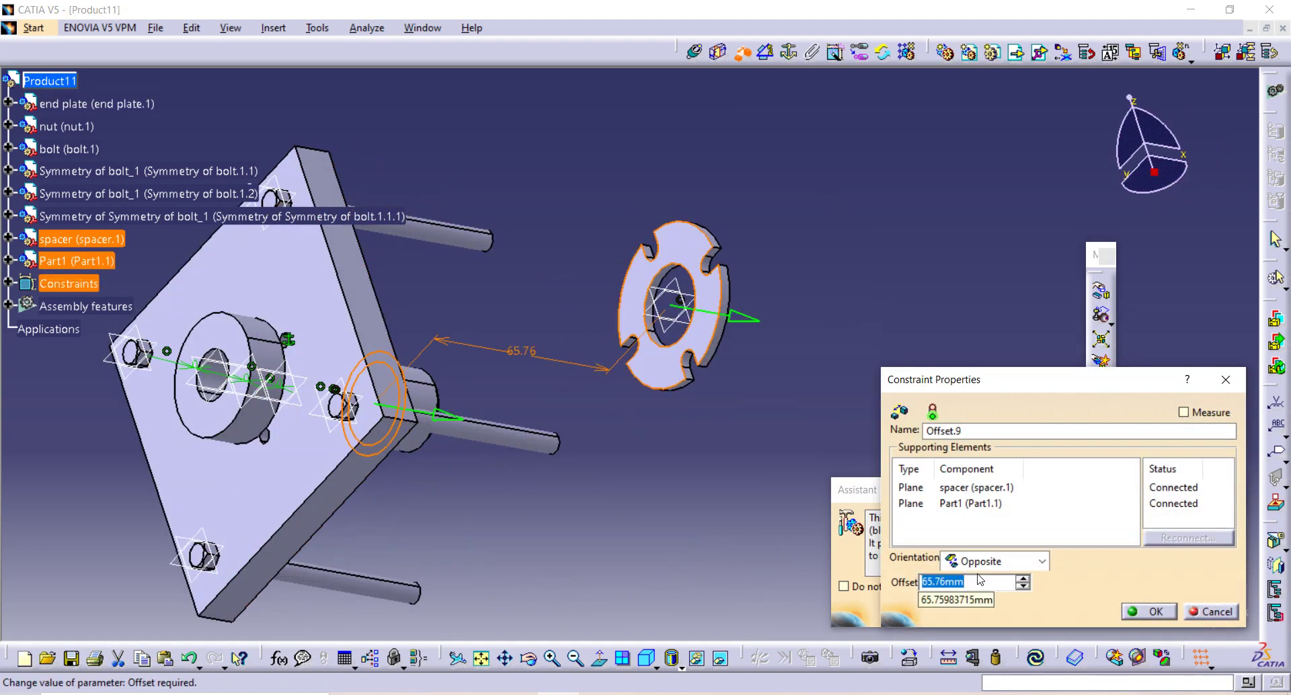
{"action": "type", "text": "0"}
{"action": "key", "text": "Return"}
{"action": "left_click", "coordinate": [1036, 658]}
Step: Insert a second end plate from the fixture assembly folder into Product11 as an existing component
{"action": "middle_click_drag", "start_coordinate": [426, 512], "coordinate": [841, 121]}
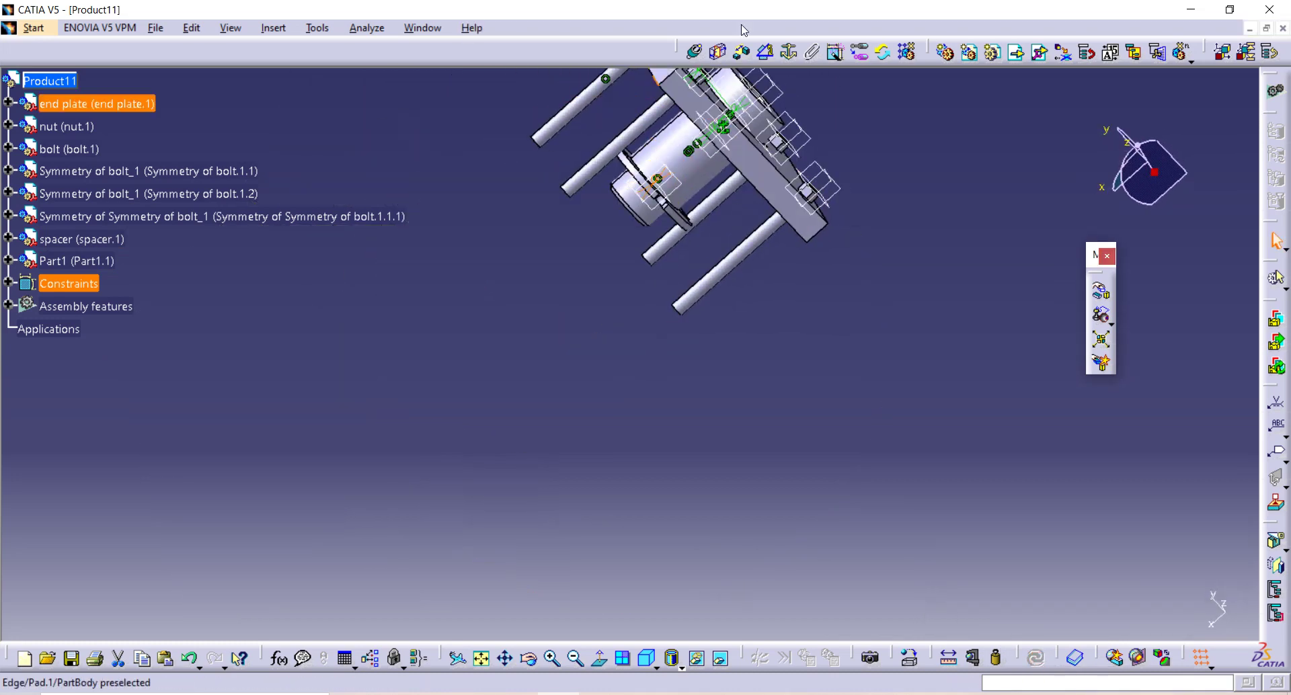
{"action": "left_click", "coordinate": [1017, 52]}
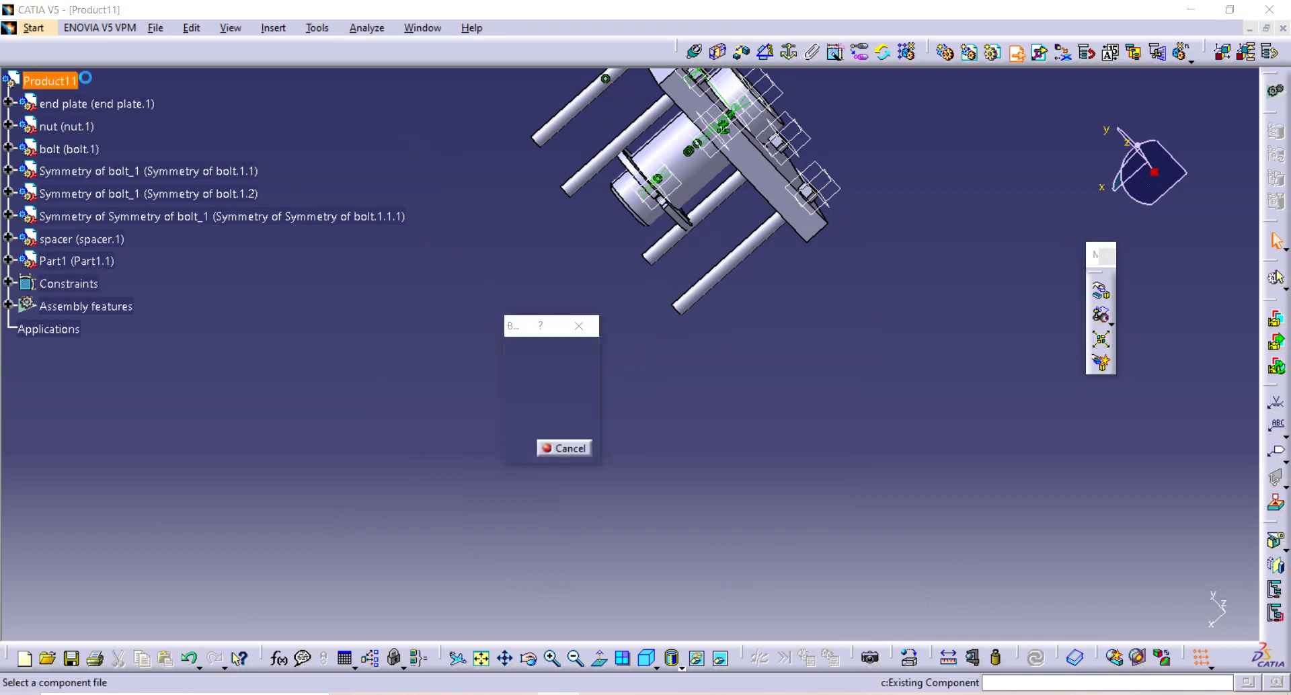
{"action": "left_click", "coordinate": [50, 80]}
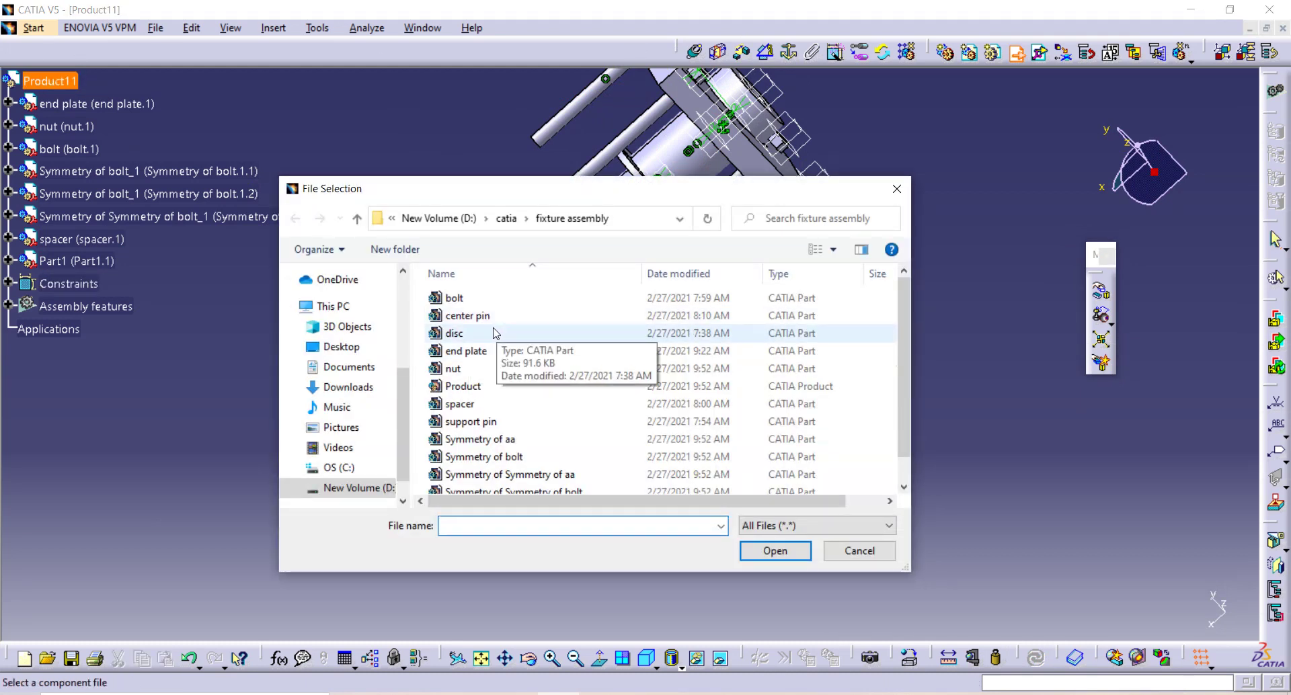
{"action": "left_click", "coordinate": [478, 351]}
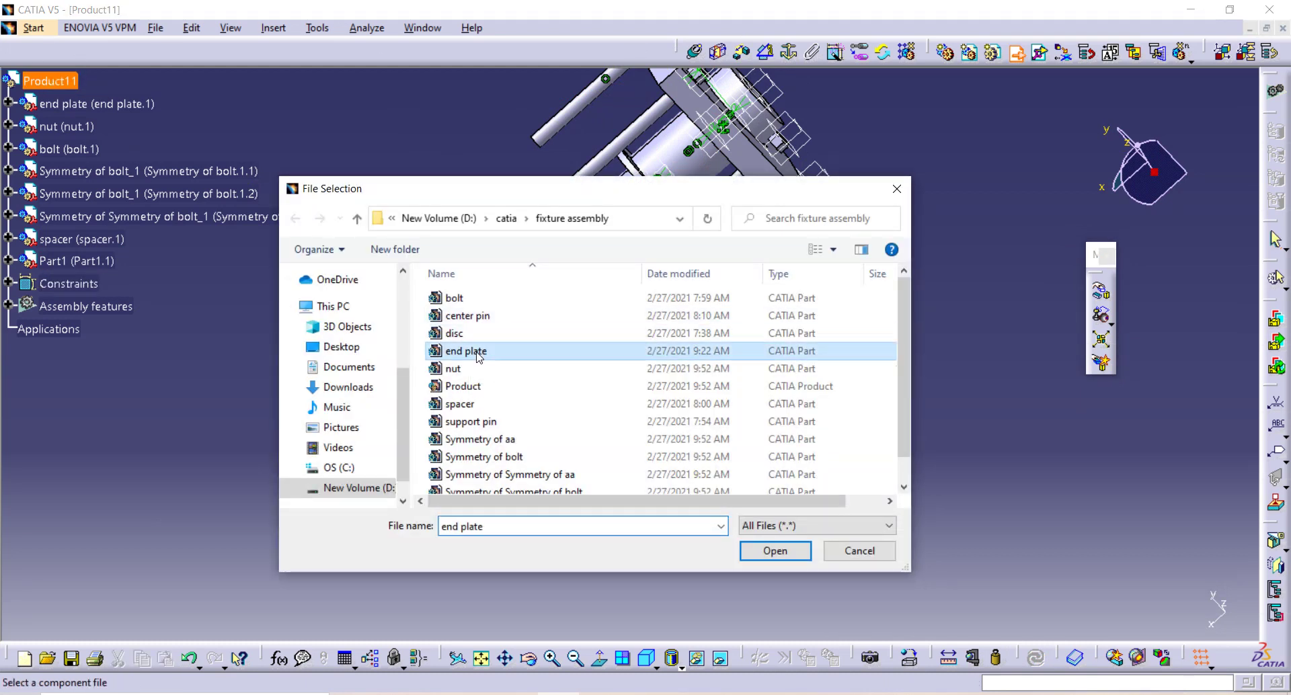
{"action": "left_click", "coordinate": [780, 558]}
Step: Add a coincidence constraint between the second end plate's central hole axis and the spacer's axis, and update the assembly
{"action": "middle_click_drag", "start_coordinate": [622, 373], "coordinate": [541, 340]}
{"action": "left_click", "coordinate": [690, 54]}
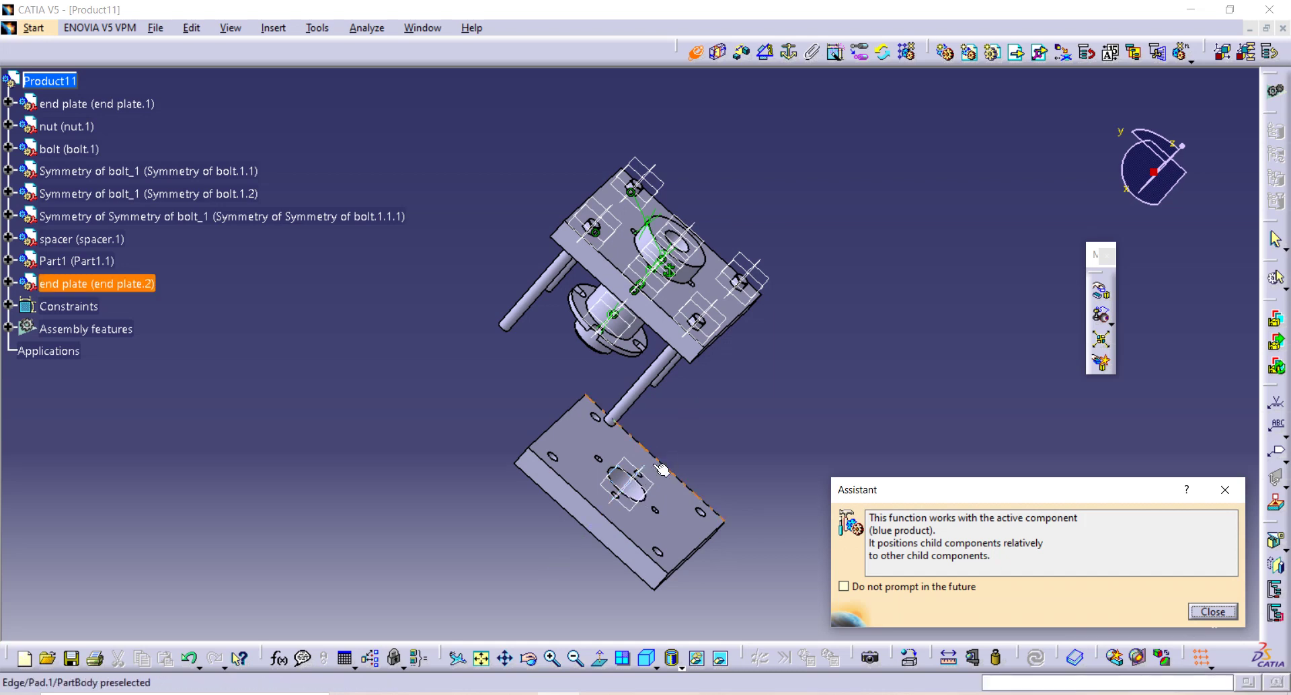
{"action": "left_click", "coordinate": [644, 495]}
{"action": "middle_click_drag", "start_coordinate": [644, 495], "coordinate": [619, 288]}
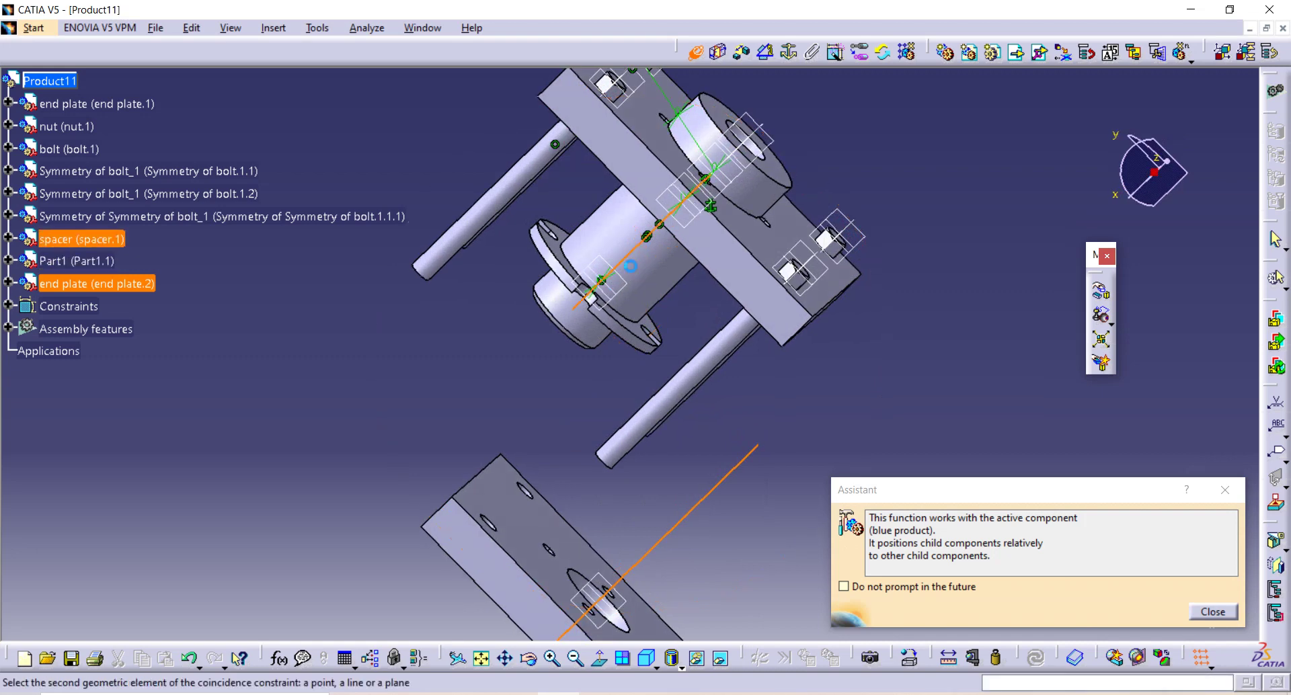
{"action": "left_click", "coordinate": [639, 270]}
{"action": "middle_click_drag", "start_coordinate": [792, 527], "coordinate": [932, 626]}
{"action": "left_click", "coordinate": [1038, 661]}
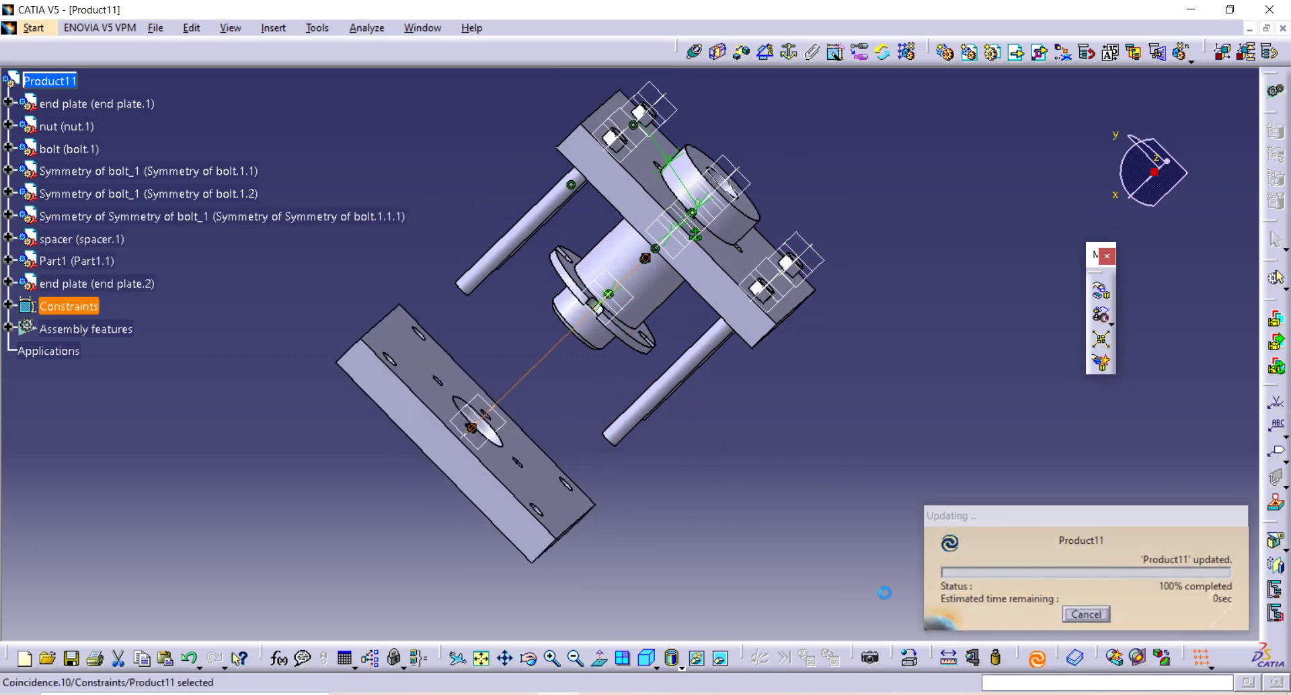
Step: Add a 0 mm offset constraint between the disc's face and the second end plate's face, and update the assembly
{"action": "left_click", "coordinate": [719, 54]}
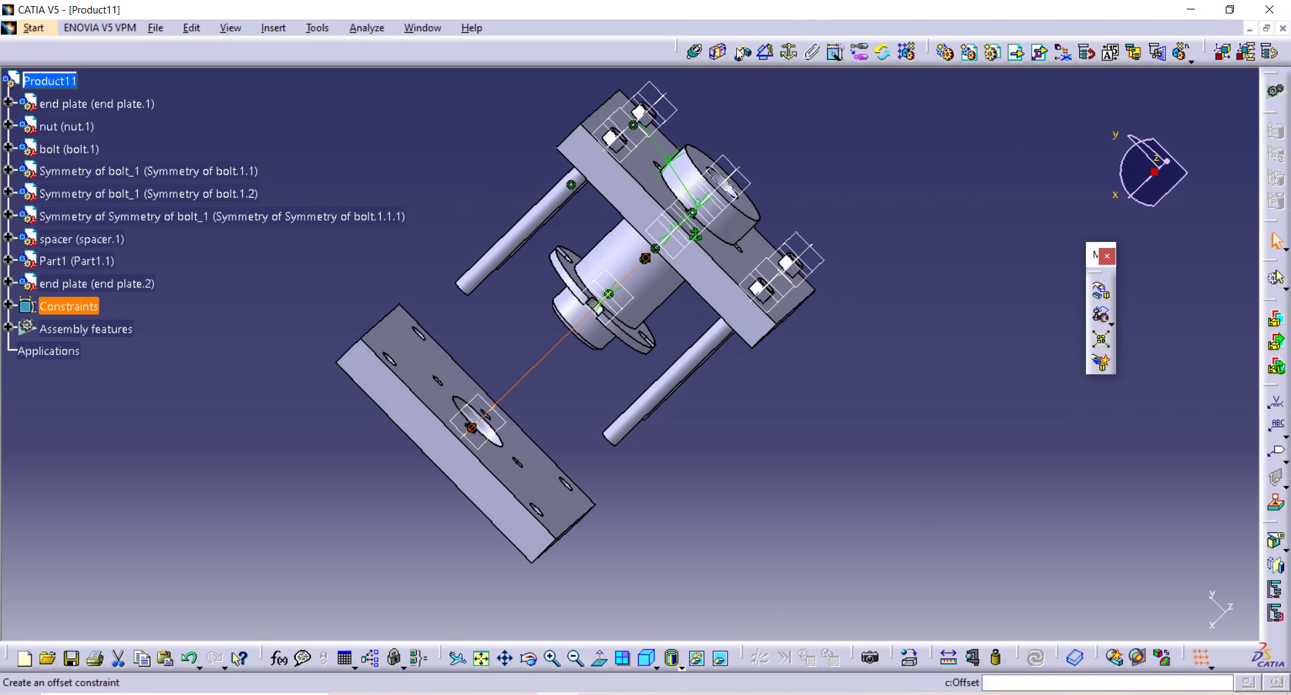
{"action": "left_click", "coordinate": [742, 51]}
{"action": "middle_click_drag", "start_coordinate": [591, 306], "coordinate": [738, 262]}
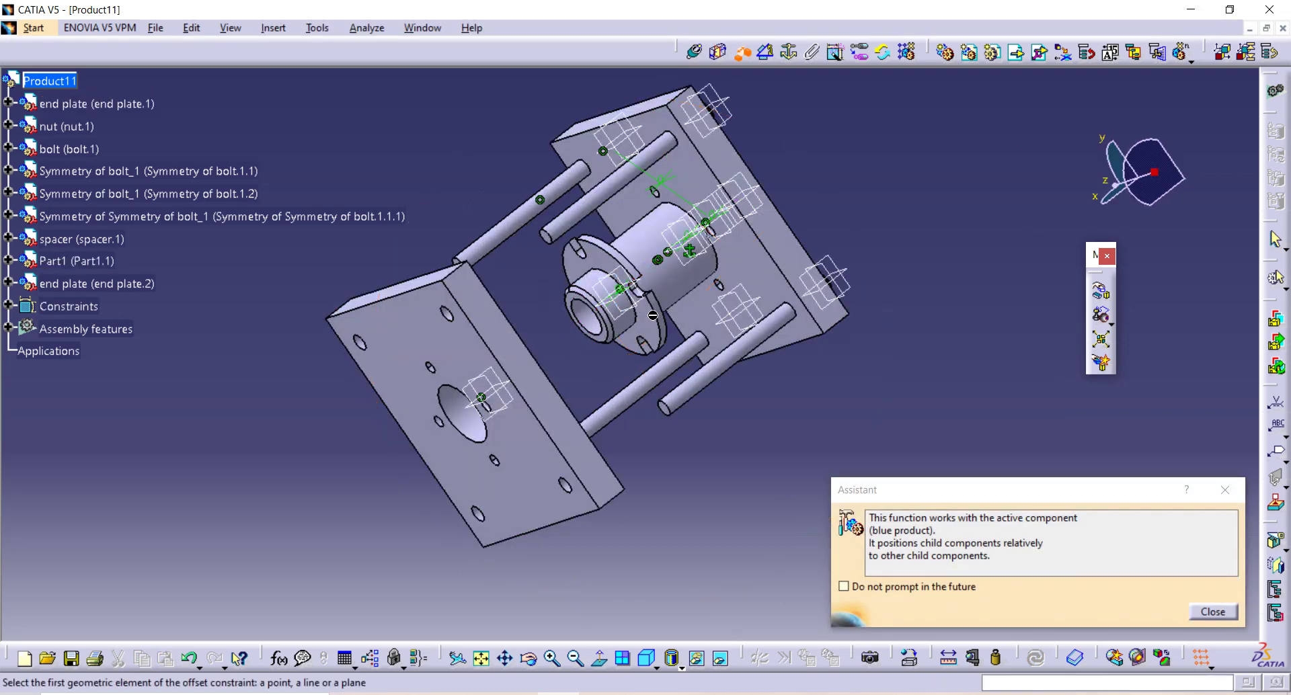
{"action": "middle_click_drag", "start_coordinate": [645, 324], "coordinate": [558, 437]}
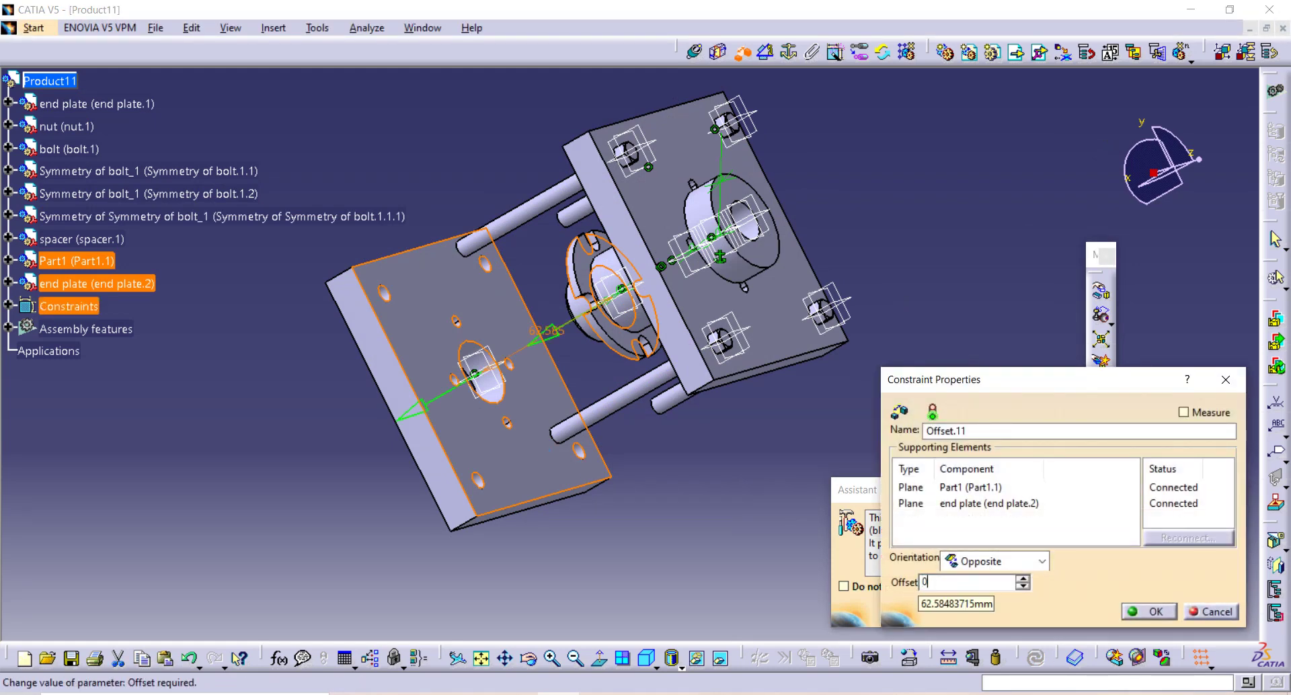
{"action": "type", "text": "0"}
{"action": "key", "text": "Return"}
{"action": "left_click", "coordinate": [1036, 658]}
Step: Insert the nut part from the fixture assembly folder into Product11 as an existing component
{"action": "middle_click_drag", "start_coordinate": [647, 525], "coordinate": [820, 249]}
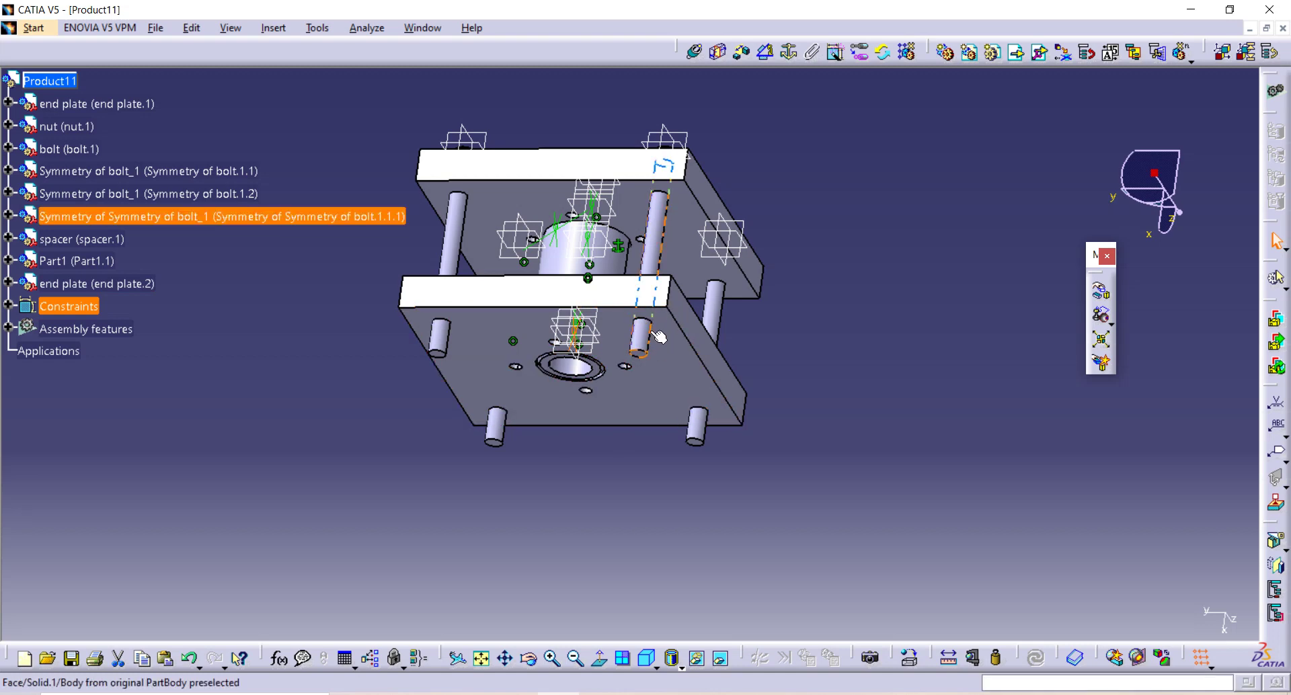
{"action": "left_click", "coordinate": [1014, 57]}
{"action": "left_click", "coordinate": [50, 81]}
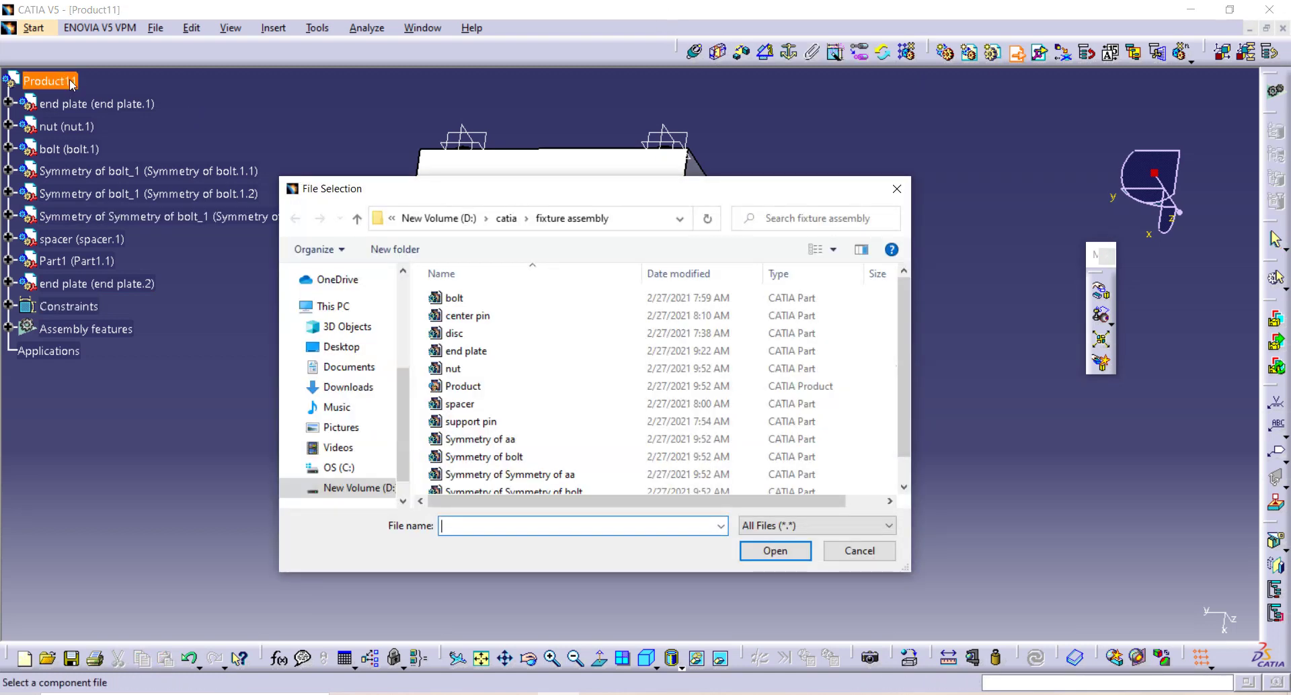
{"action": "left_click", "coordinate": [474, 375]}
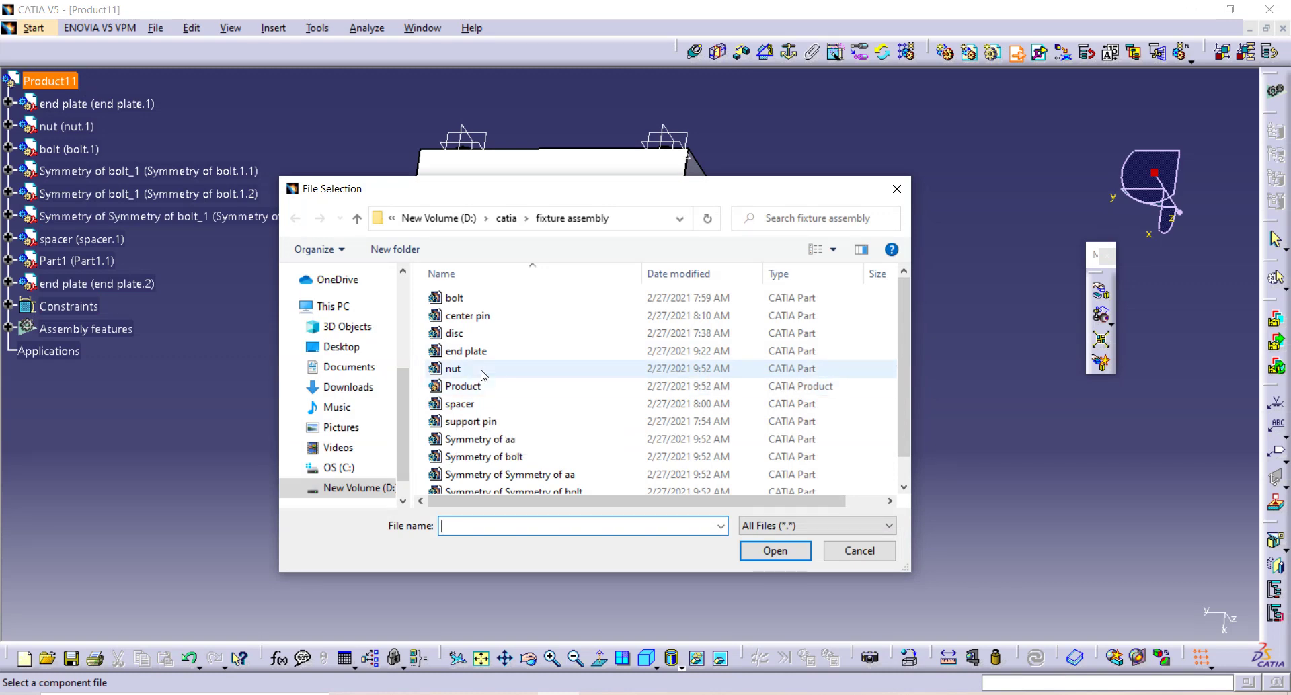
{"action": "left_click", "coordinate": [773, 552]}
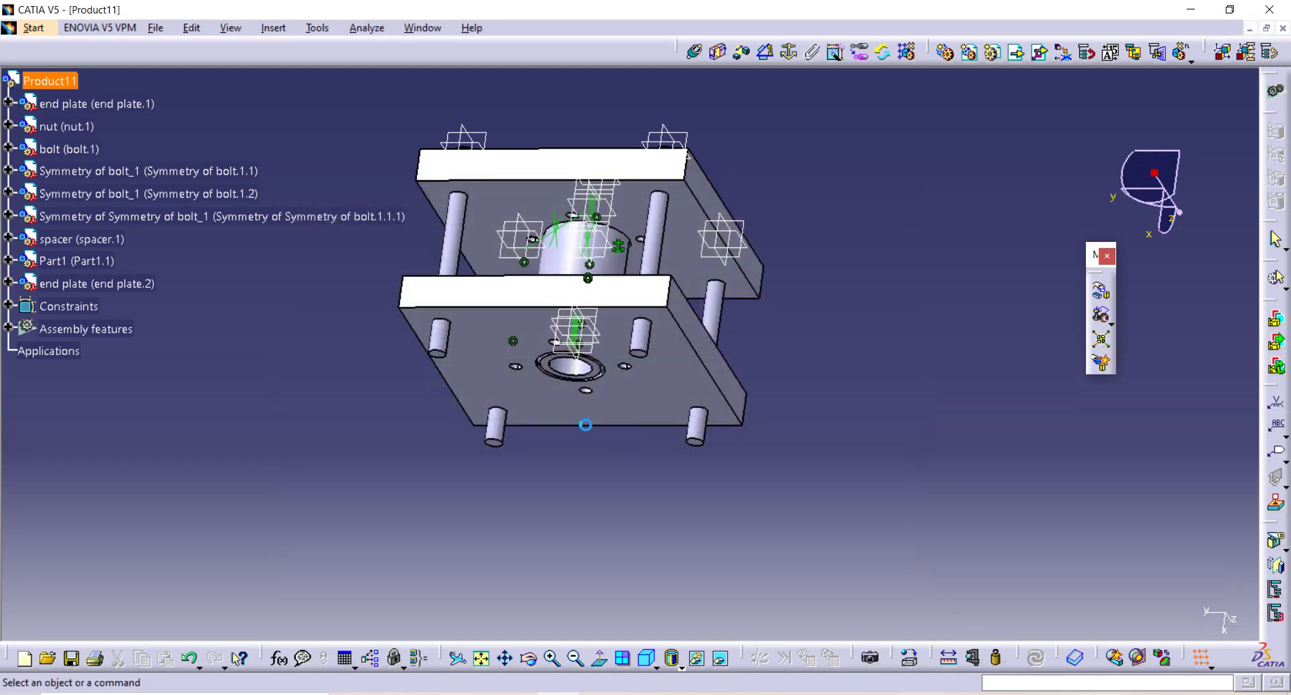
Step: Add a coincidence constraint between the nut's axis and the axis of a protruding corner bolt, and update the assembly
{"action": "middle_click_drag", "start_coordinate": [748, 451], "coordinate": [748, 376]}
{"action": "middle_click_drag", "start_coordinate": [885, 624], "coordinate": [798, 479]}
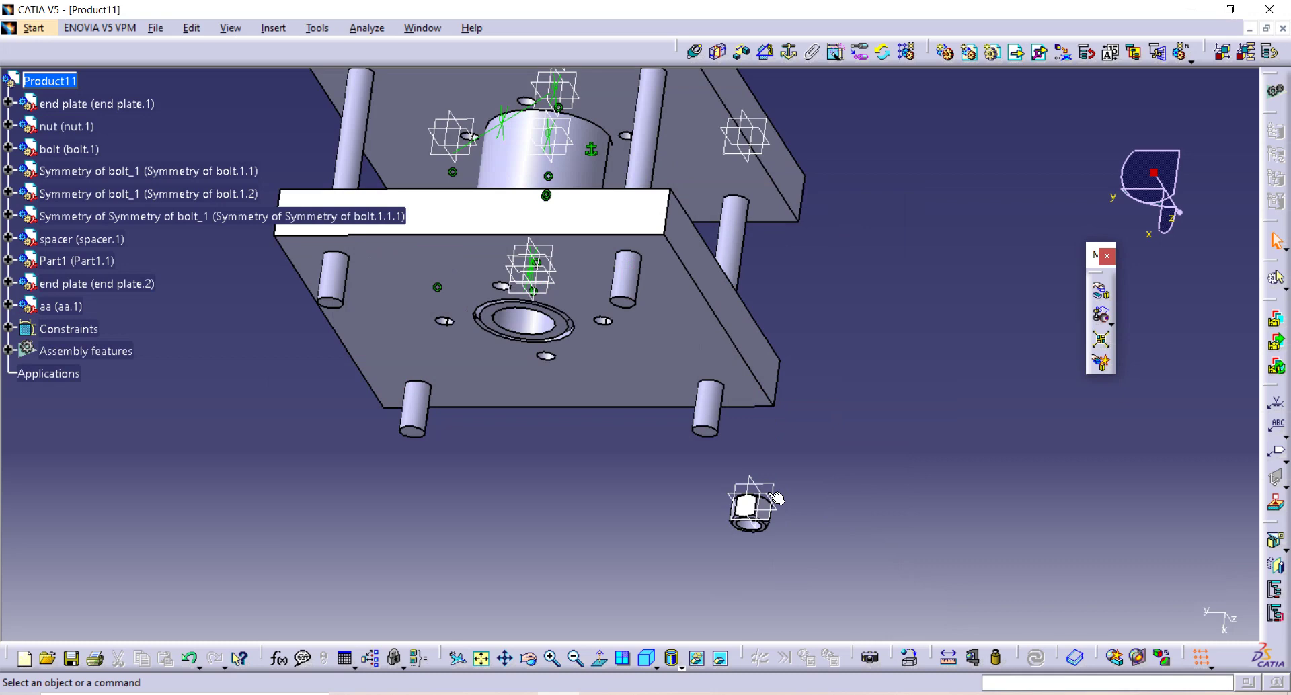
{"action": "left_click", "coordinate": [695, 52]}
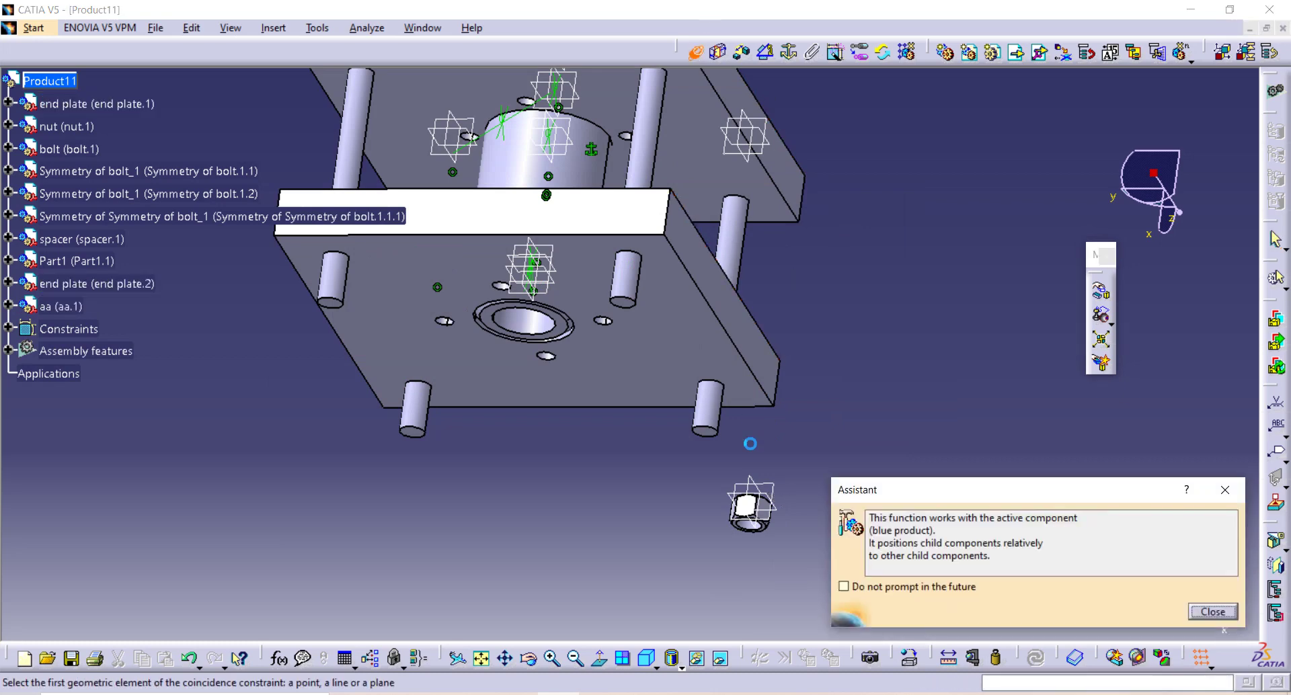
{"action": "left_click", "coordinate": [753, 528]}
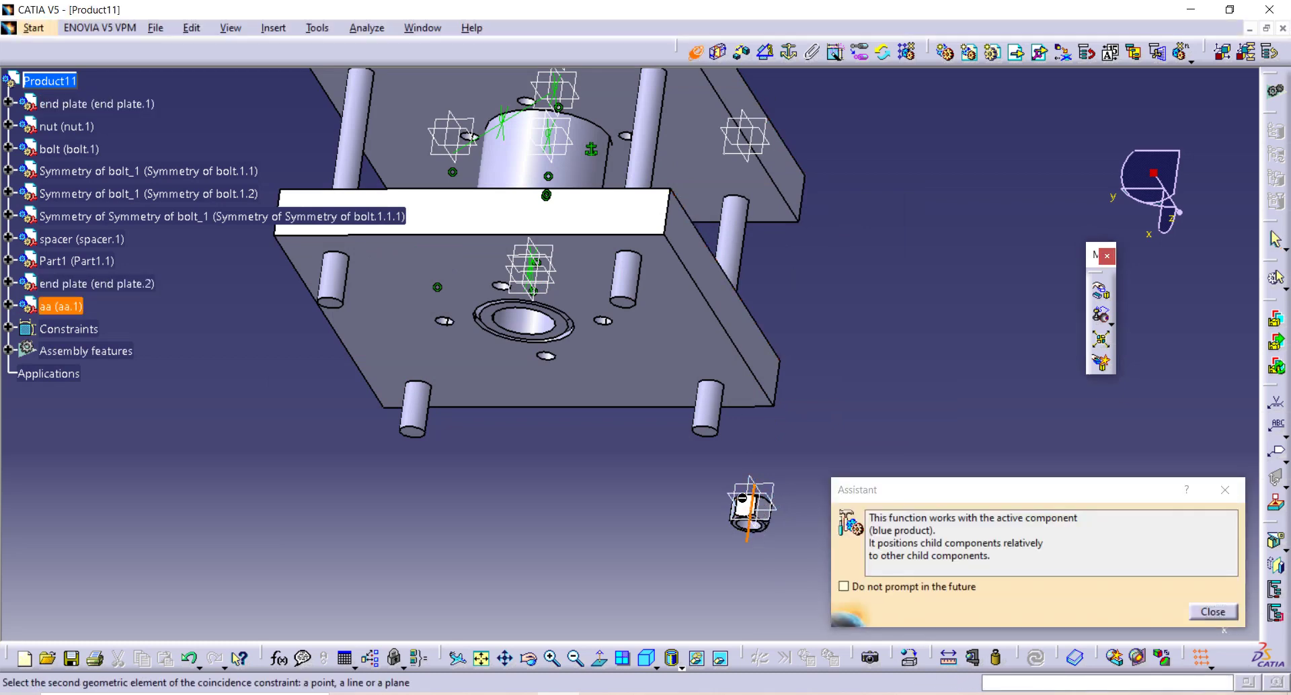
{"action": "left_click", "coordinate": [706, 420]}
{"action": "left_click", "coordinate": [1035, 658]}
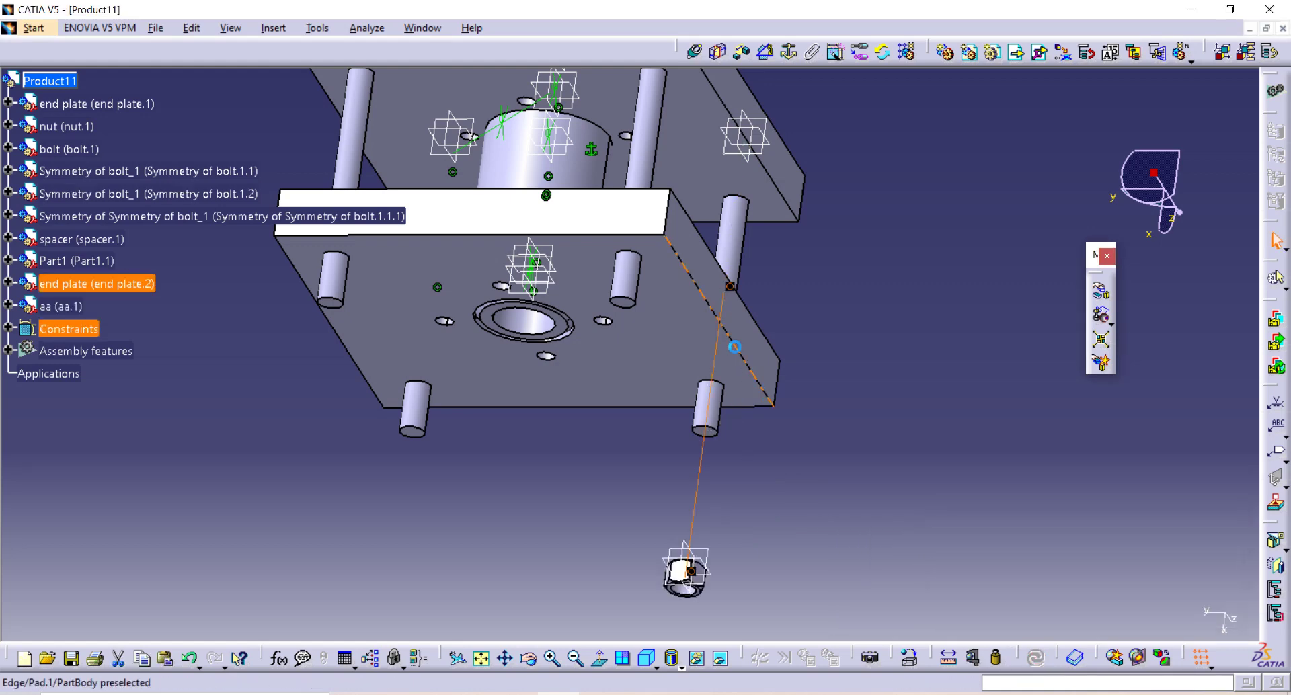
Step: Add a 0 mm offset constraint between the second end plate's outer face and the nut's end face, and update the assembly
{"action": "left_click", "coordinate": [743, 54]}
{"action": "left_click", "coordinate": [627, 378]}
{"action": "middle_click_drag", "start_coordinate": [859, 357], "coordinate": [590, 471]}
{"action": "middle_click_drag", "start_coordinate": [510, 609], "coordinate": [541, 417]}
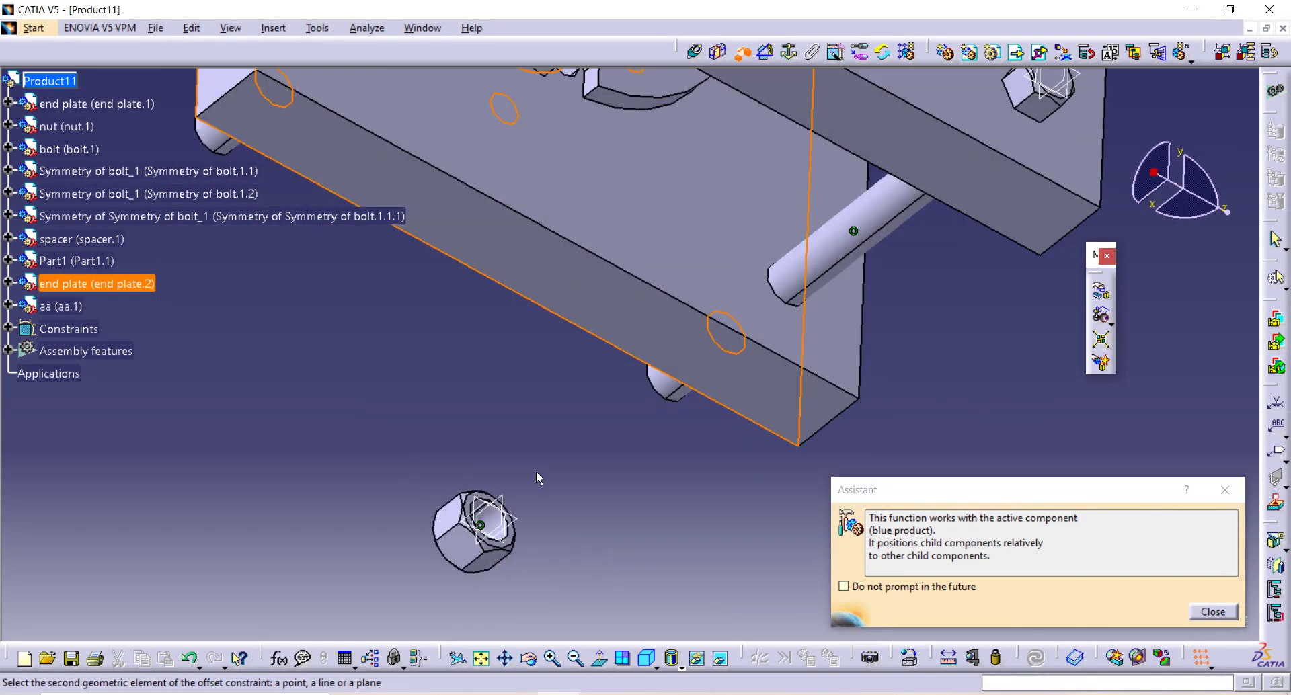
{"action": "middle_click_drag", "start_coordinate": [536, 470], "coordinate": [492, 477]}
{"action": "left_click", "coordinate": [494, 509]}
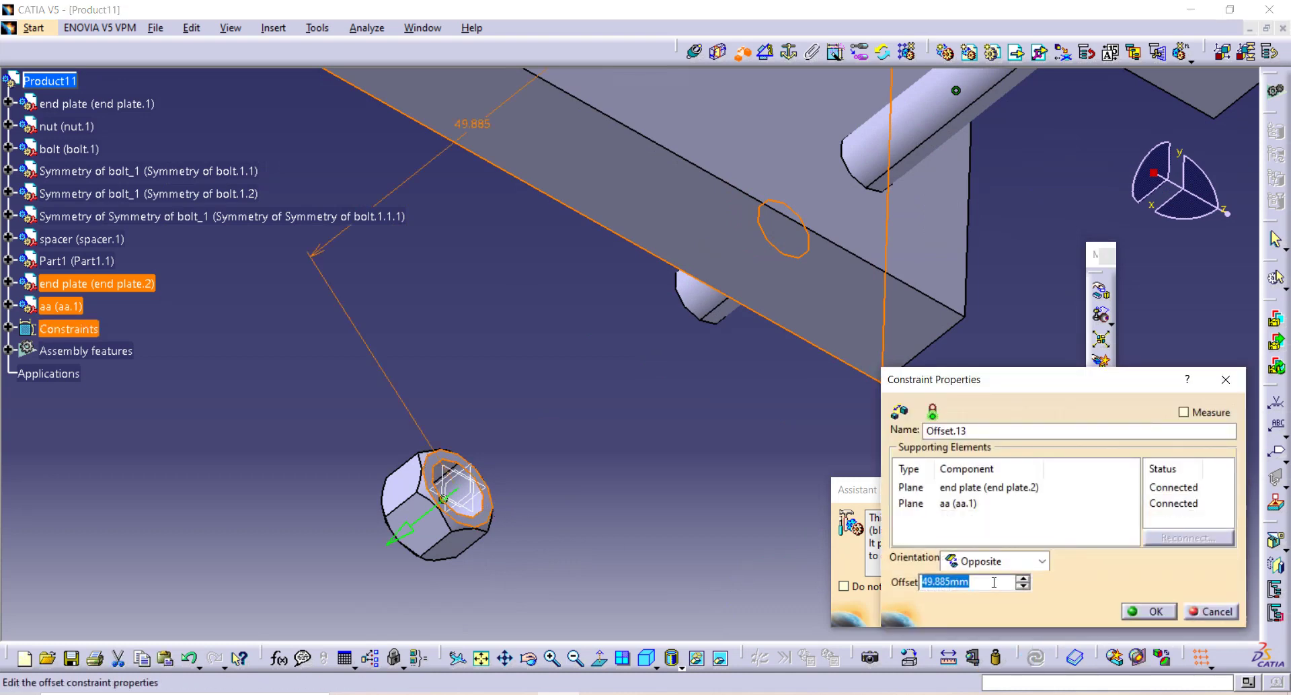
{"action": "type", "text": "0"}
{"action": "key", "text": "Return"}
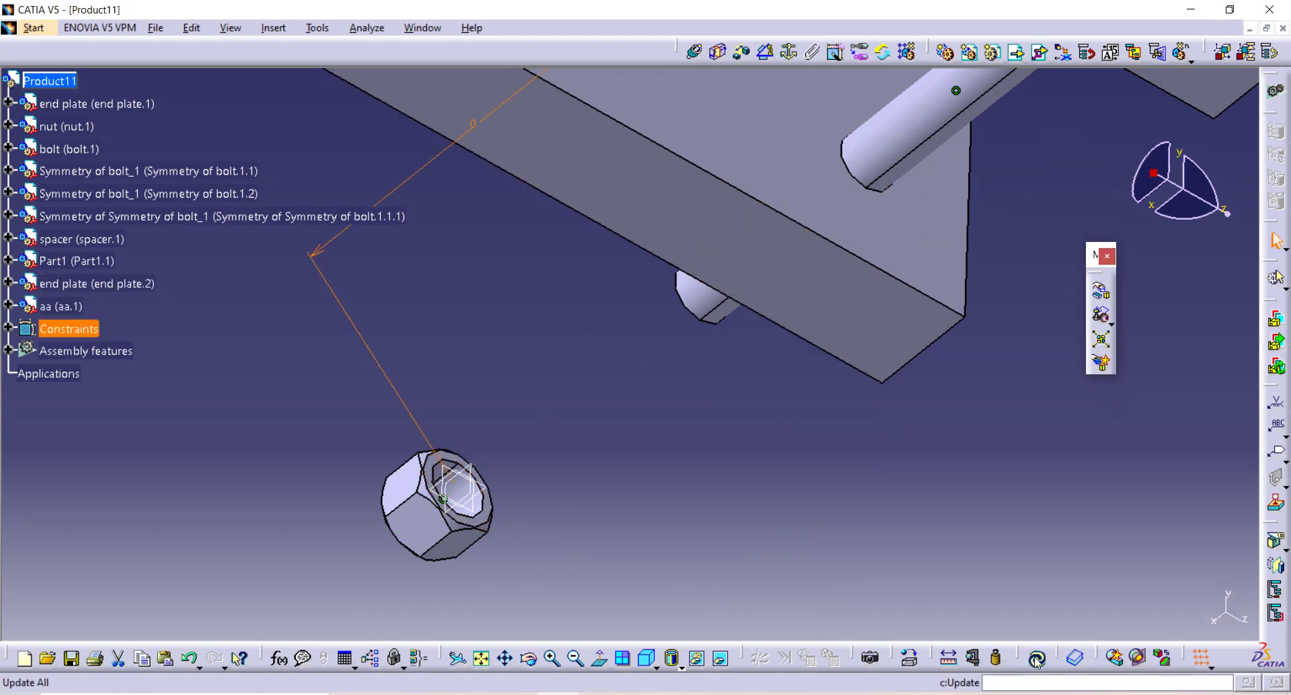
{"action": "left_click", "coordinate": [1038, 658]}
{"action": "mouse_move", "coordinate": [799, 477]}
{"action": "middle_mouse_down"}
{"action": "mouse_move", "coordinate": [847, 252]}
{"action": "mouse_move", "coordinate": [683, 443]}
{"action": "mouse_move", "coordinate": [801, 476]}
{"action": "mouse_move", "coordinate": [786, 464]}
{"action": "middle_mouse_up"}
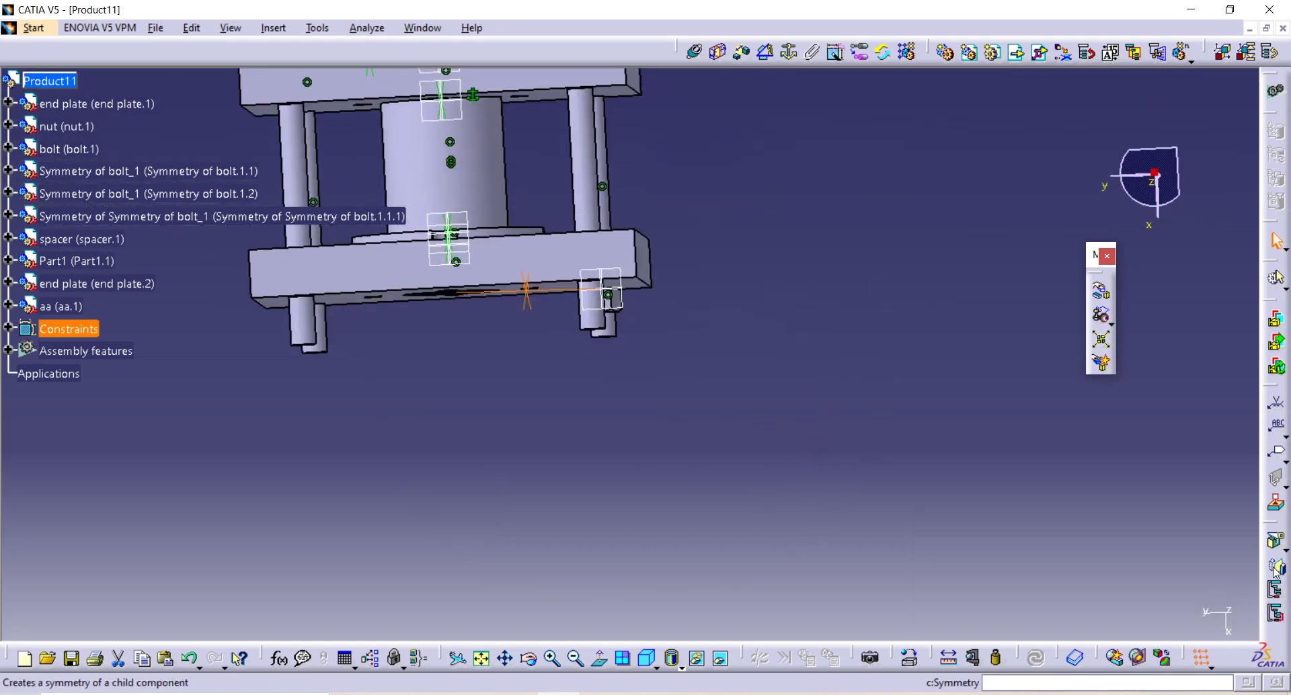
{"action": "left_click", "coordinate": [1276, 564]}
{"action": "middle_click_drag", "start_coordinate": [444, 323], "coordinate": [476, 391]}
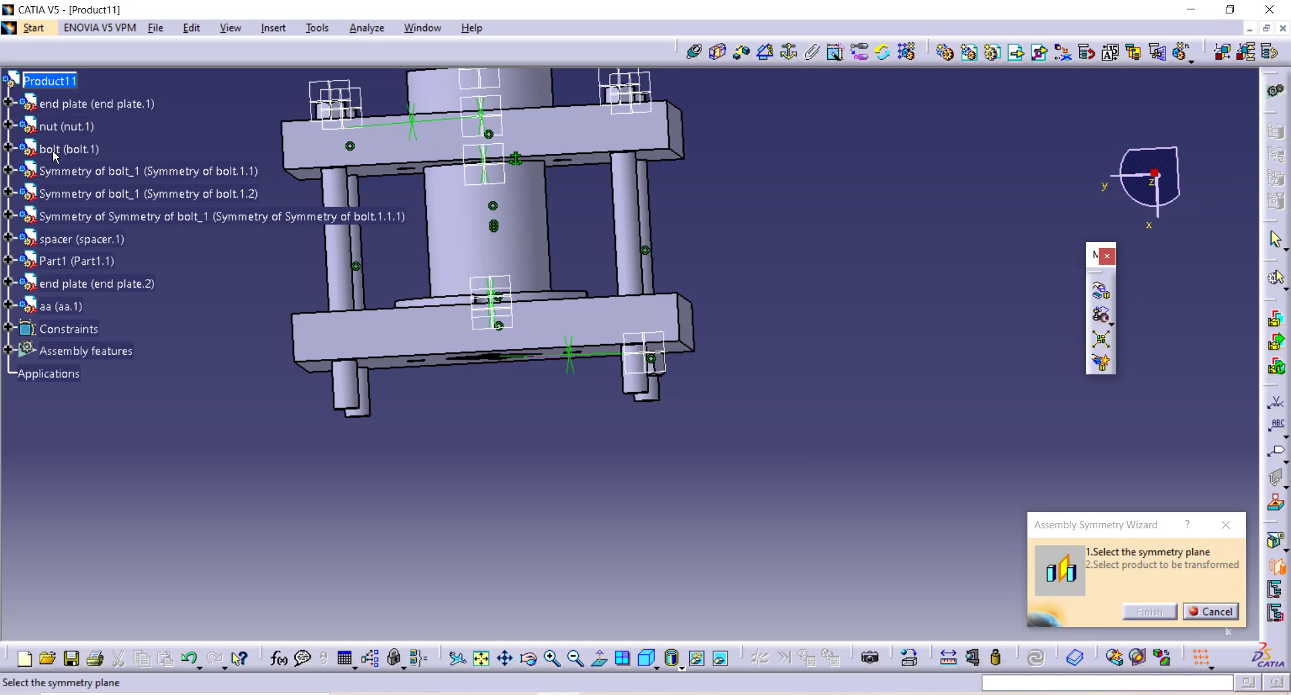
{"action": "key", "text": "Escape"}
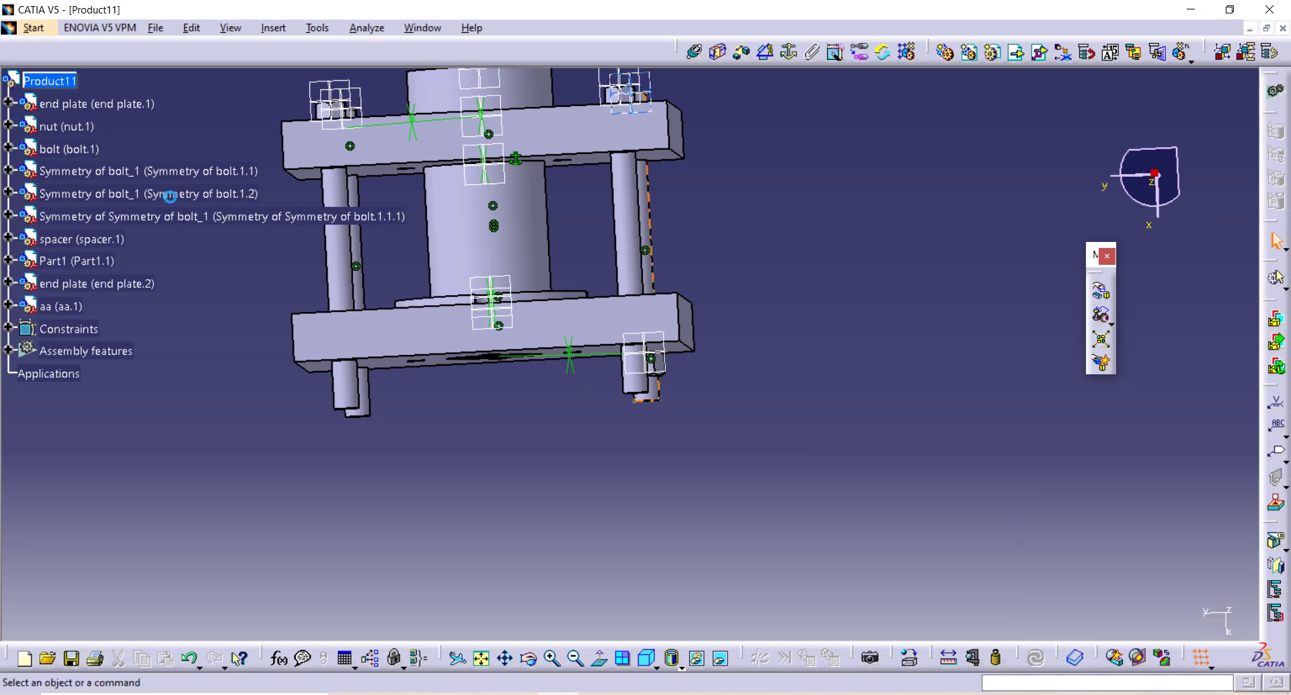
Step: Mirror the constrained nut (aa.1) about the spacer's central plane onto an adjacent corner bolt, as a new component with links kept
{"action": "left_click", "coordinate": [67, 126]}
{"action": "middle_click_drag", "start_coordinate": [330, 290], "coordinate": [257, 253]}
{"action": "middle_click_drag", "start_coordinate": [730, 382], "coordinate": [669, 397]}
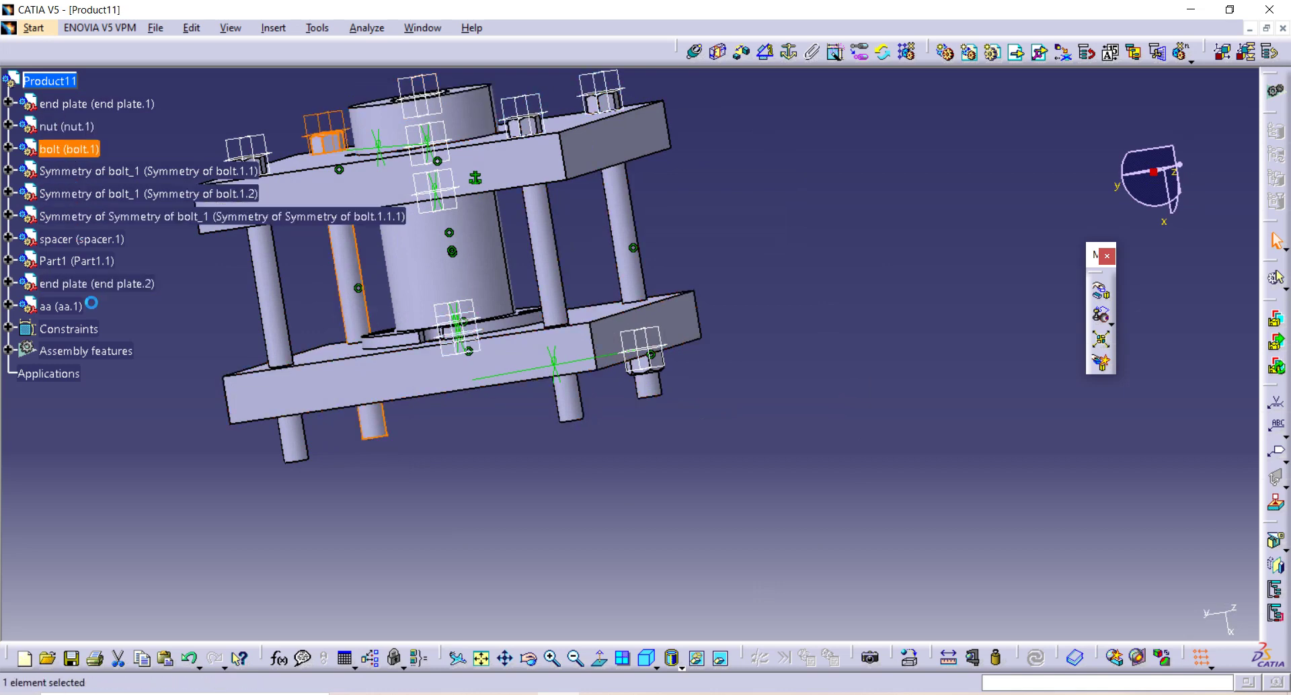
{"action": "middle_click_drag", "start_coordinate": [487, 490], "coordinate": [522, 393]}
{"action": "left_click", "coordinate": [118, 321]}
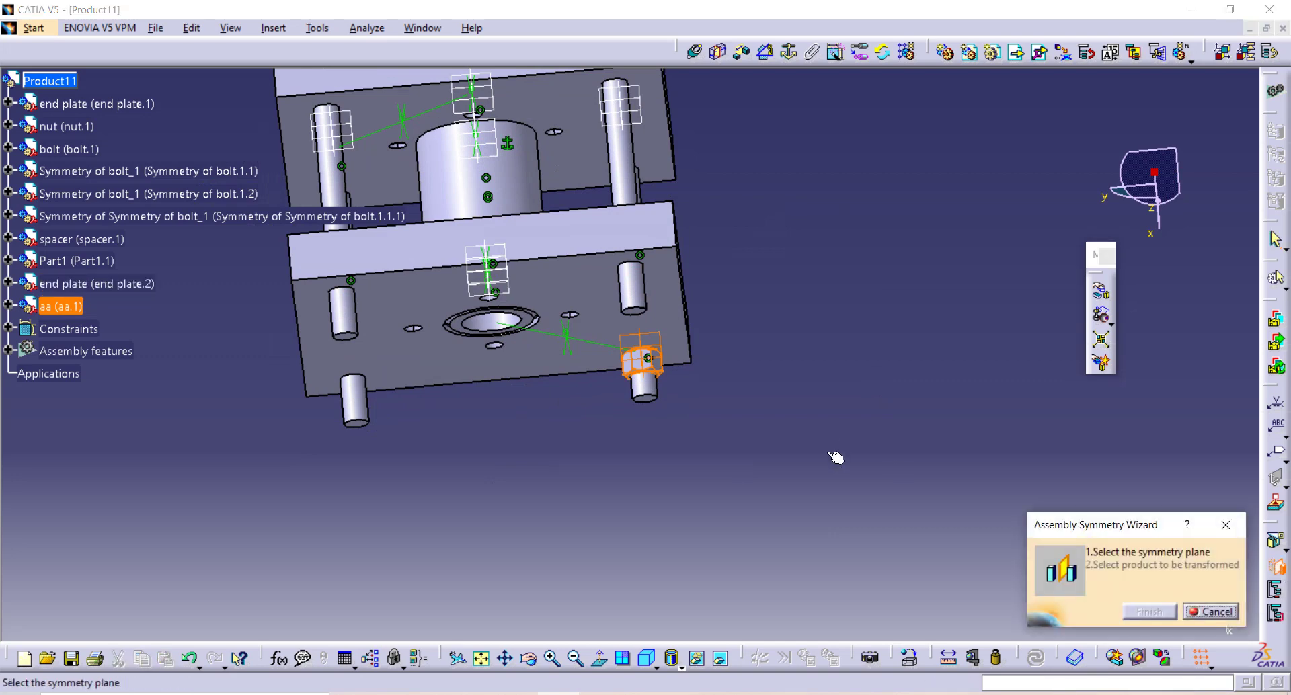
{"action": "middle_click_drag", "start_coordinate": [578, 363], "coordinate": [458, 244]}
{"action": "left_click", "coordinate": [455, 236]}
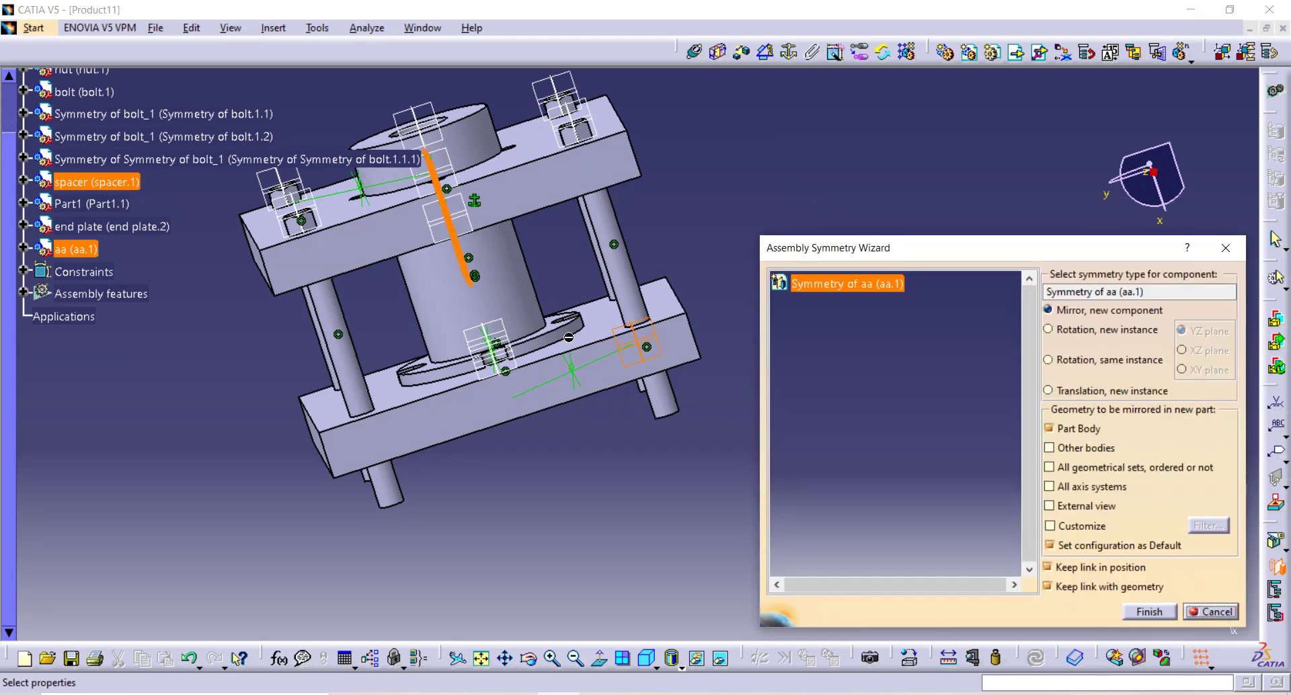
{"action": "left_click", "coordinate": [1150, 612]}
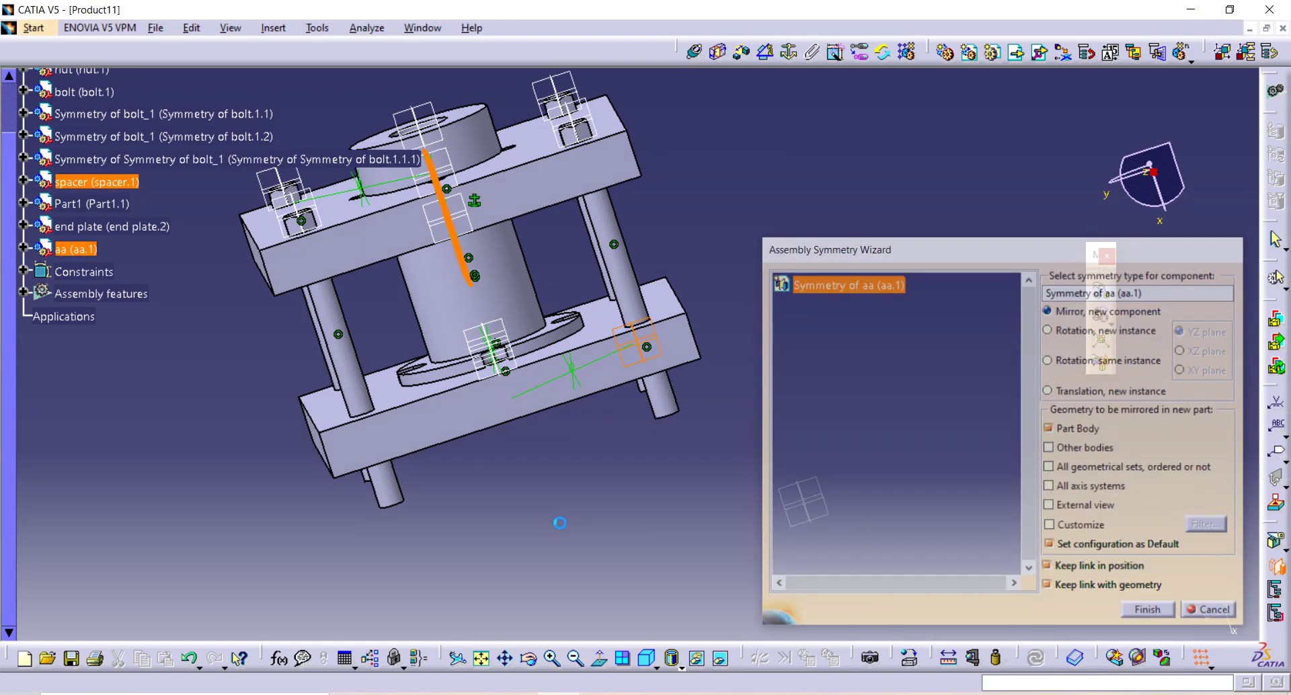
{"action": "middle_click_drag", "start_coordinate": [562, 522], "coordinate": [381, 412]}
{"action": "middle_click_drag", "start_coordinate": [579, 350], "coordinate": [711, 363]}
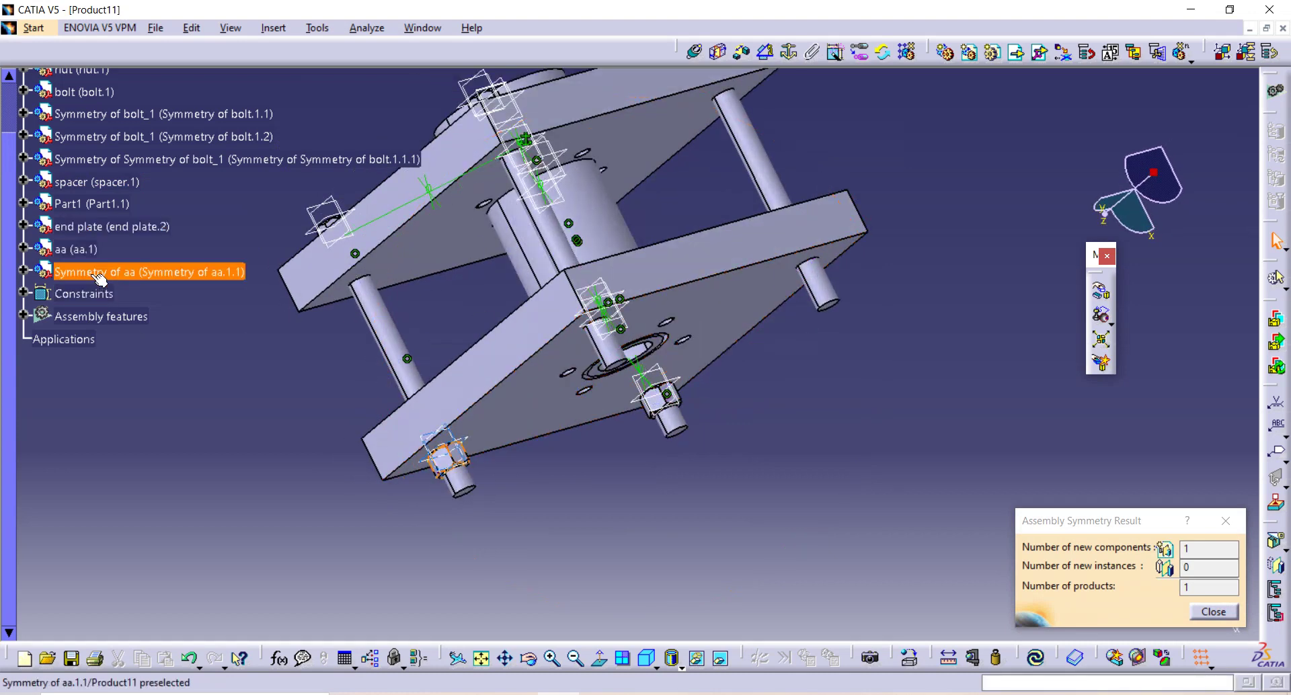
Step: Mirror the original nut (aa.1) about the center pin's (nut.1) central plane onto its other neighboring corner bolt
{"action": "left_click", "coordinate": [657, 398]}
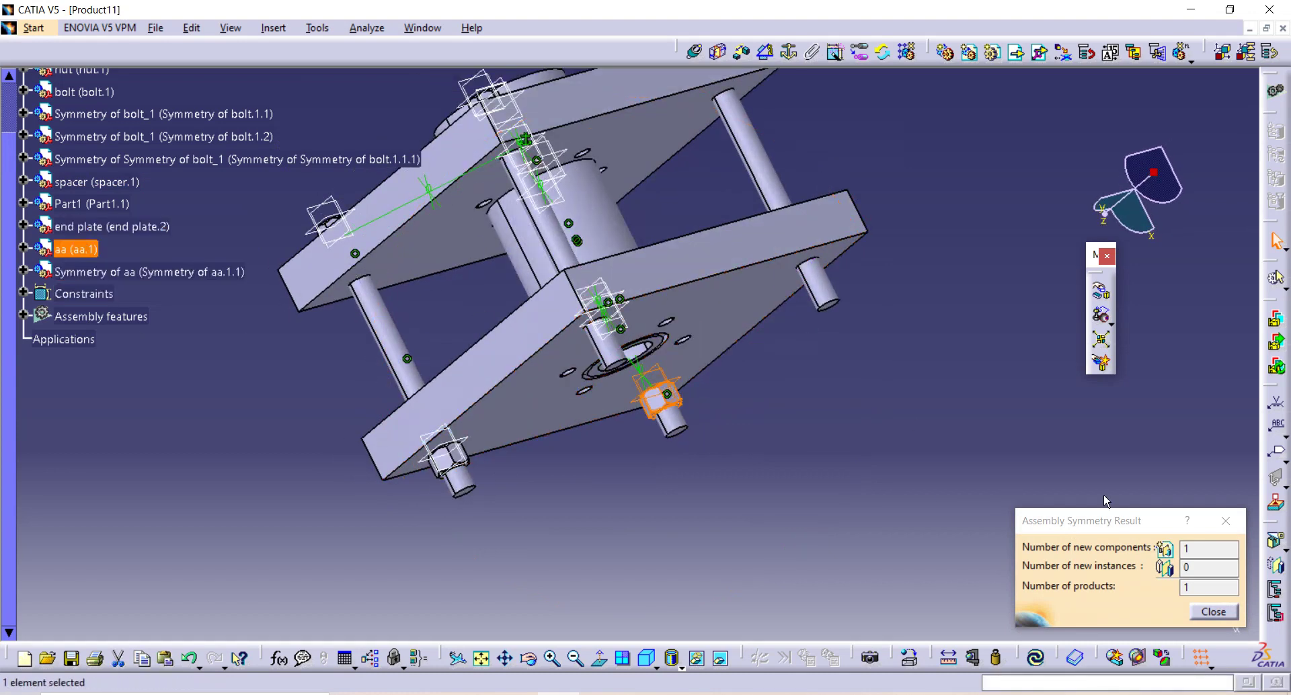
{"action": "left_click", "coordinate": [1280, 568]}
{"action": "middle_click_drag", "start_coordinate": [740, 451], "coordinate": [717, 320]}
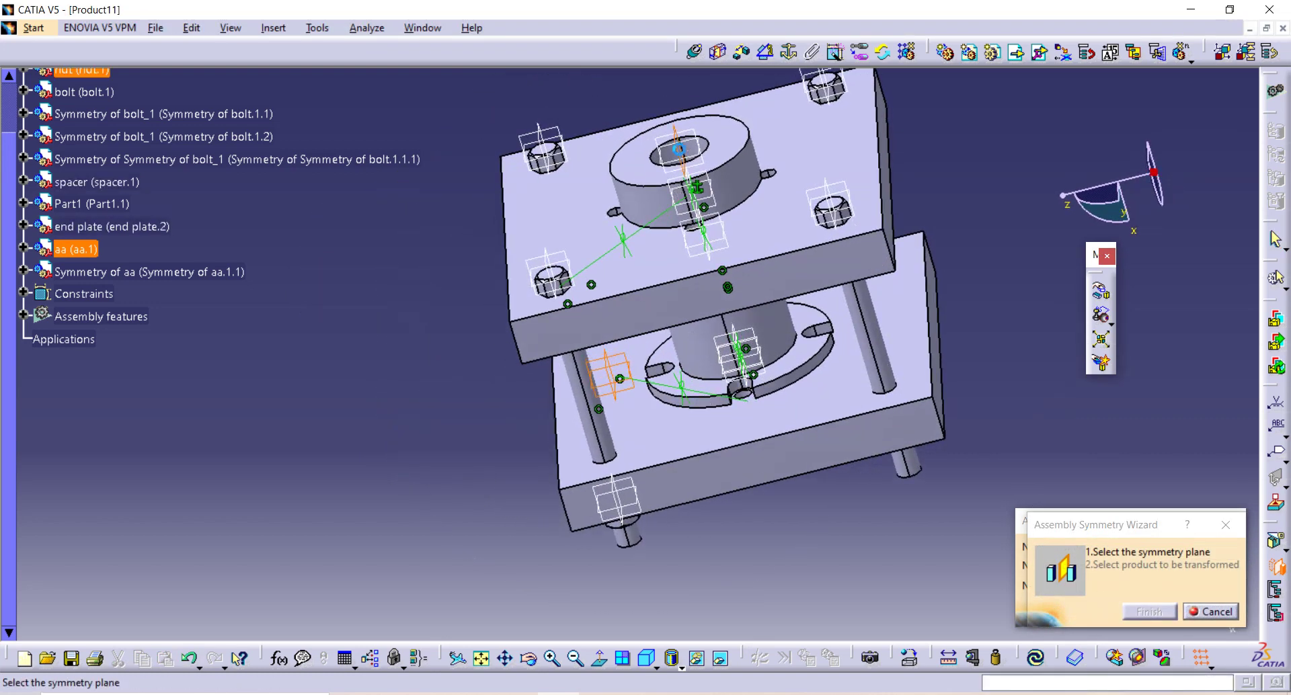
{"action": "left_click", "coordinate": [687, 156]}
{"action": "middle_click_drag", "start_coordinate": [873, 525], "coordinate": [544, 417]}
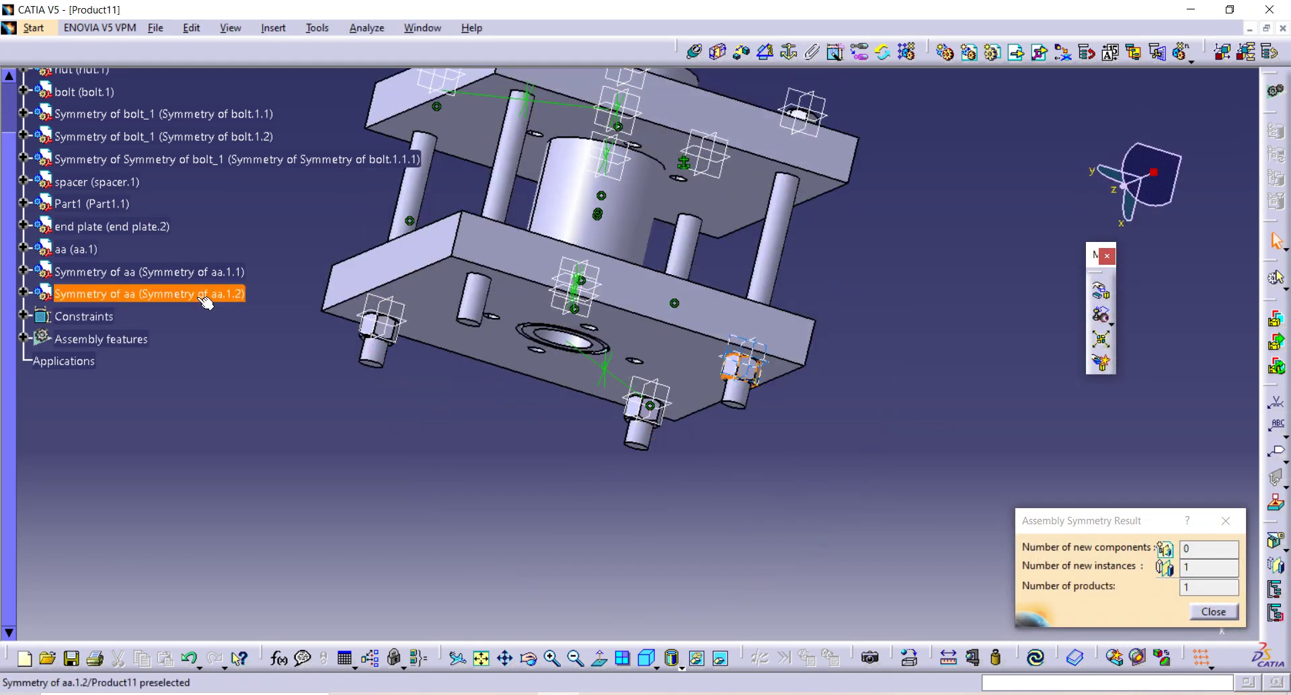
Step: Mirror the second mirrored nut (Symmetry of aa.1.2) about a central plane of the center pin onto the last bare bolt, as a new component
{"action": "middle_click_drag", "start_coordinate": [826, 213], "coordinate": [501, 276]}
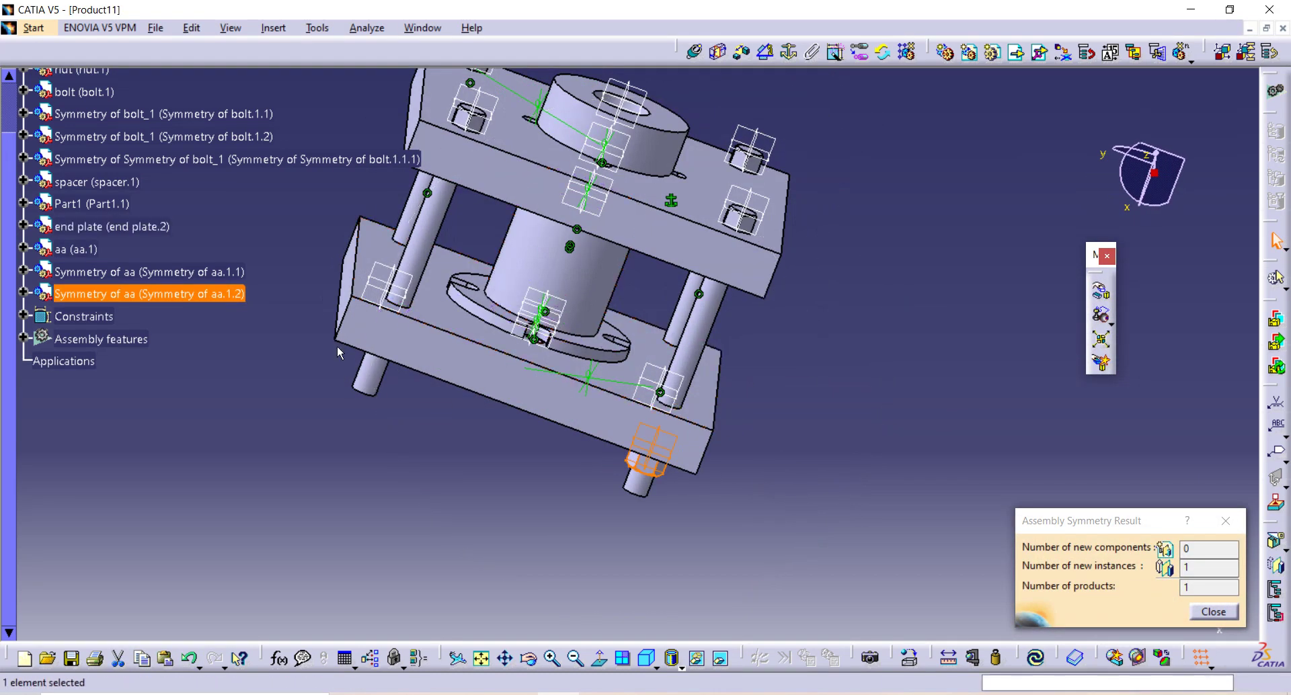
{"action": "left_click", "coordinate": [1277, 568]}
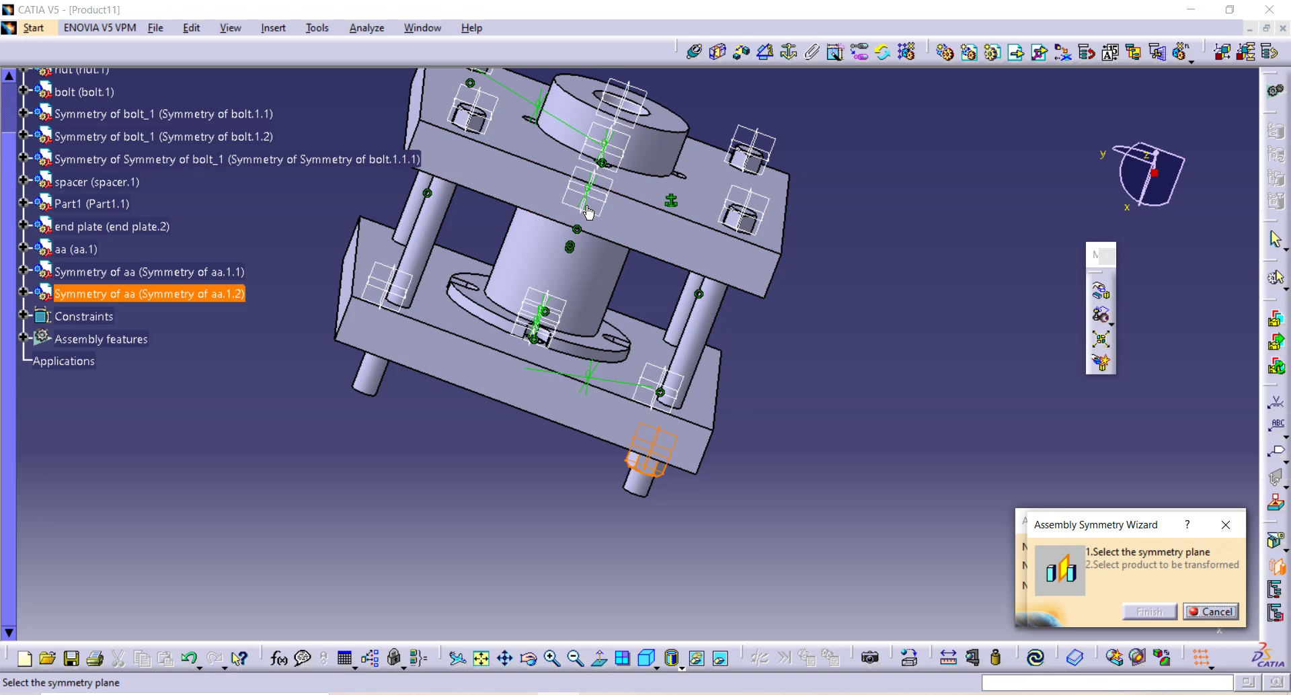
{"action": "left_click", "coordinate": [625, 121]}
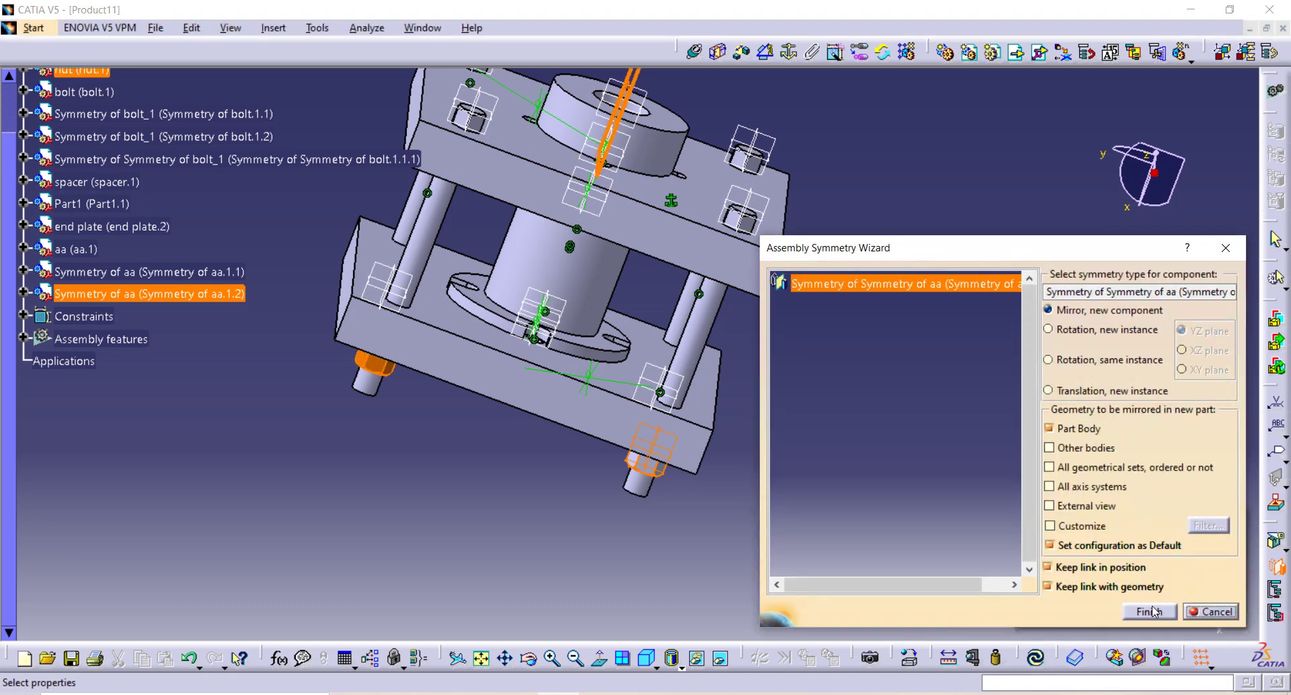
{"action": "left_click", "coordinate": [1150, 612]}
{"action": "middle_click_drag", "start_coordinate": [756, 495], "coordinate": [772, 210]}
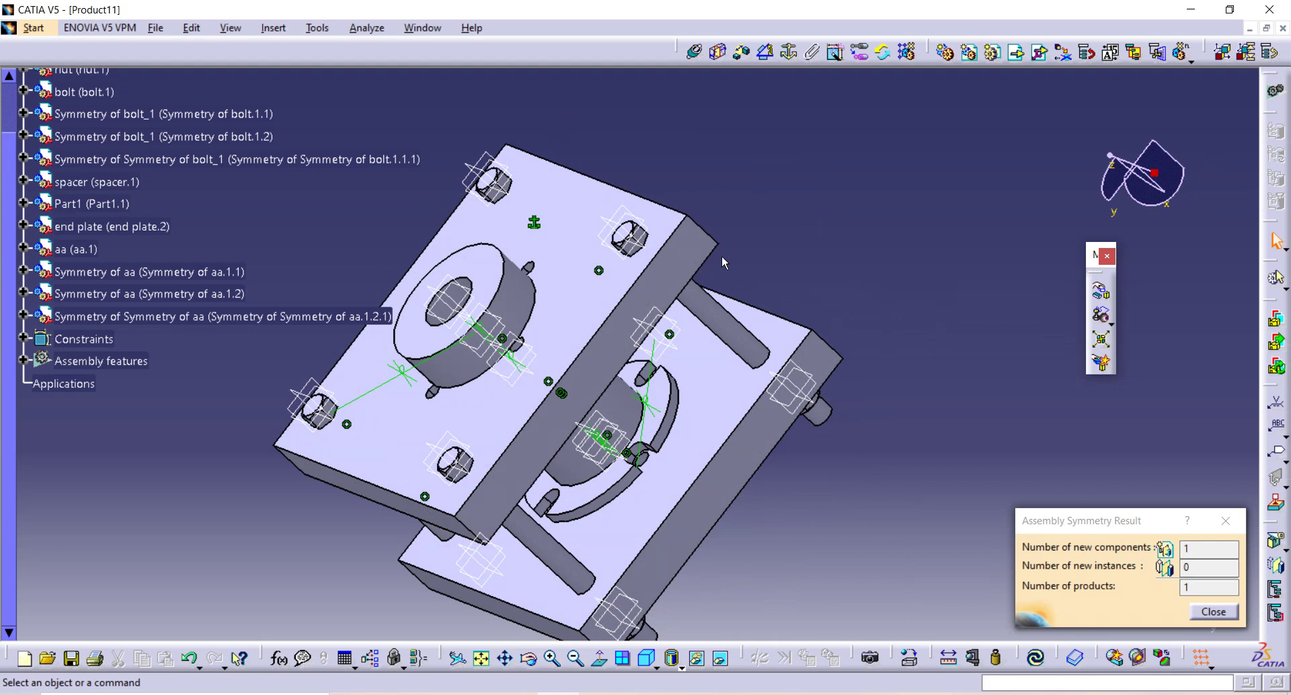